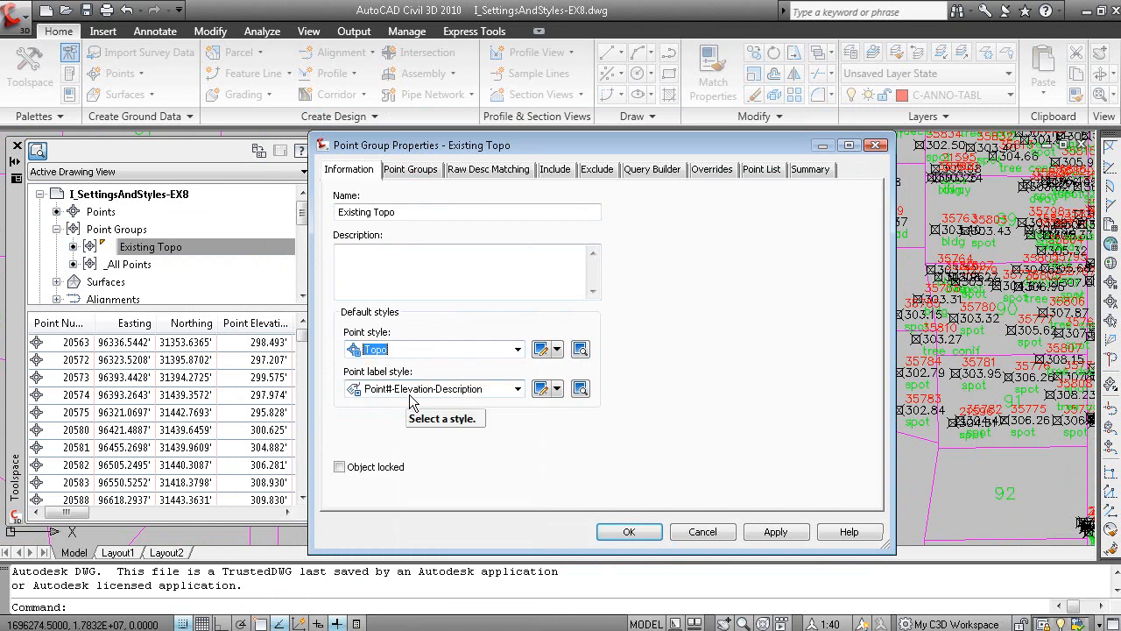
# Set the default point style of the Existing Topo point group to Gas Valve.
pyautogui.click(415, 350)
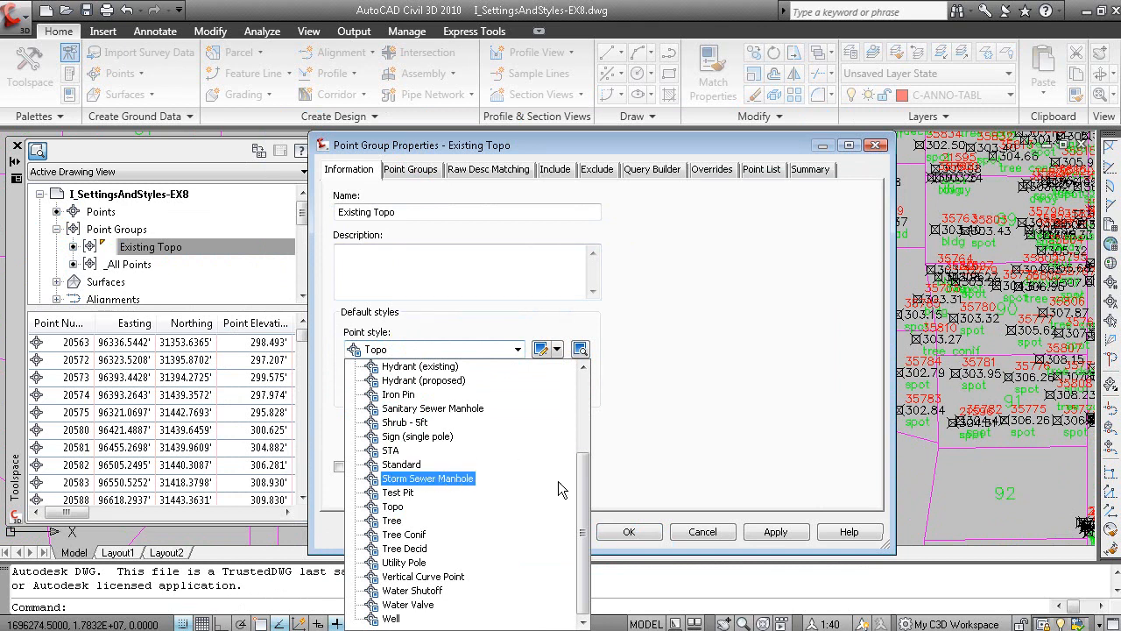
pyautogui.click(596, 401)
pyautogui.click(517, 389)
pyautogui.click(438, 349)
pyautogui.click(438, 349)
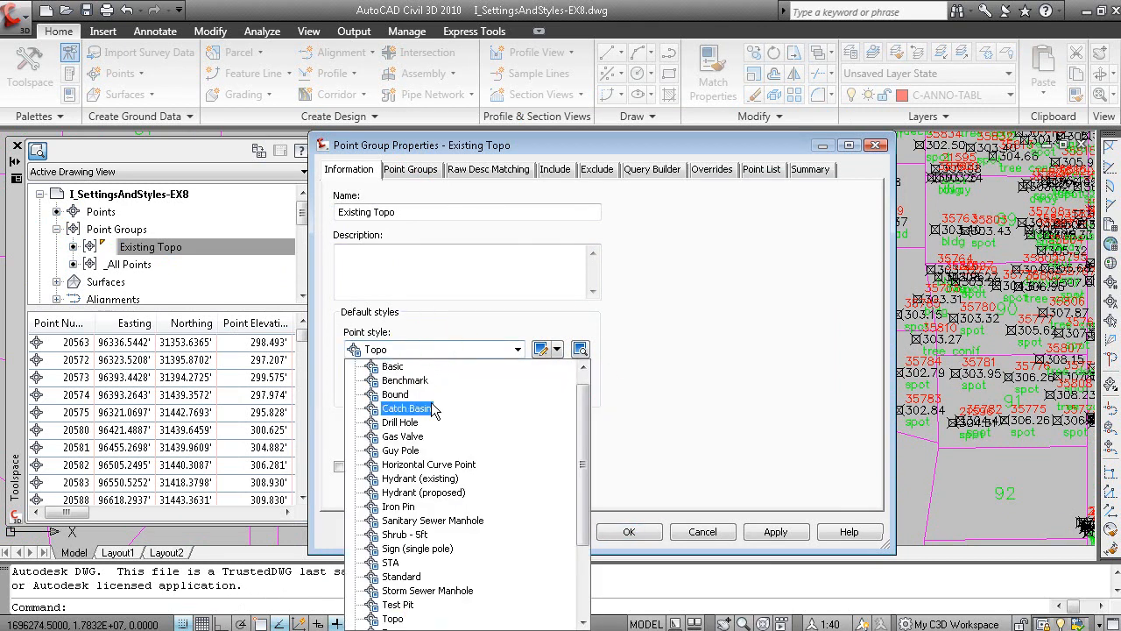
pyautogui.click(405, 435)
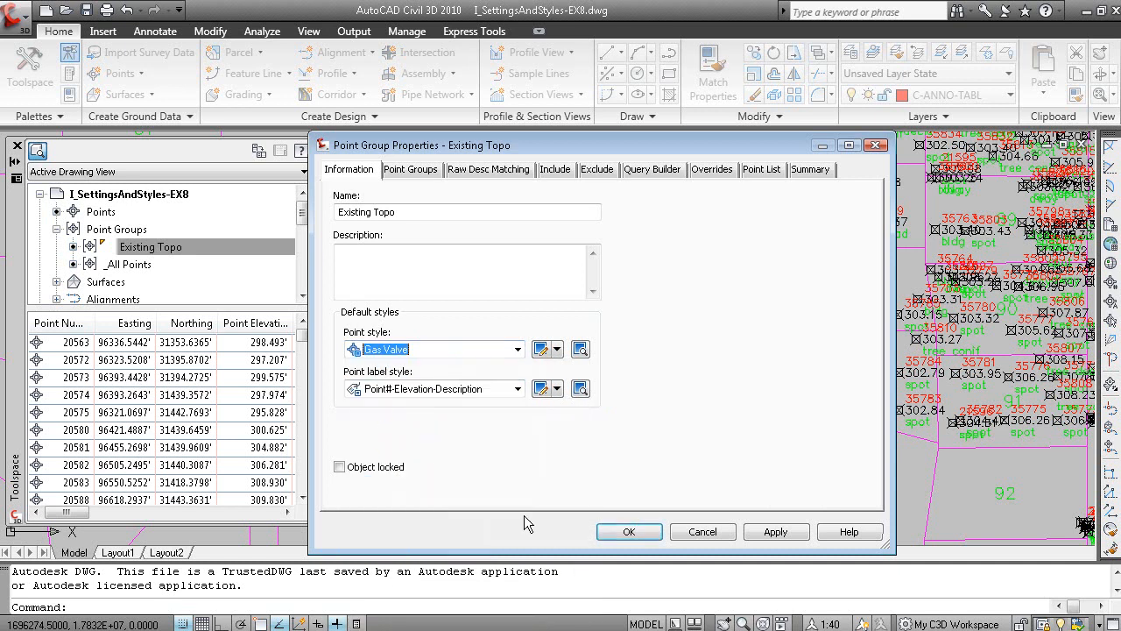
pyautogui.click(627, 531)
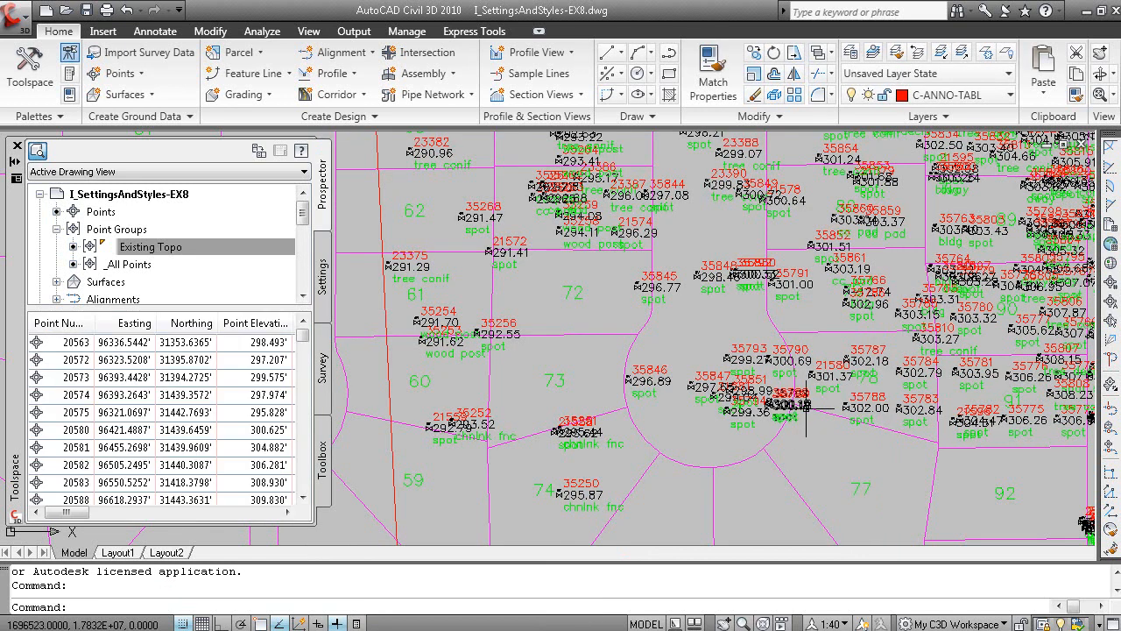
# Change the Existing Topo point group's default point style to Basic in its properties.
pyautogui.scroll(5, 865, 380)
pyautogui.scroll(-5, 509, 333)
pyautogui.moveTo(603, 369); pyautogui.dragTo(642, 214, button='middle')
pyautogui.moveTo(625, 436); pyautogui.dragTo(828, 387, button='middle')
pyautogui.moveTo(623, 374); pyautogui.dragTo(763, 275, button='middle')
pyautogui.rightClick(206, 247)
pyautogui.click(263, 255)
pyautogui.click(417, 350)
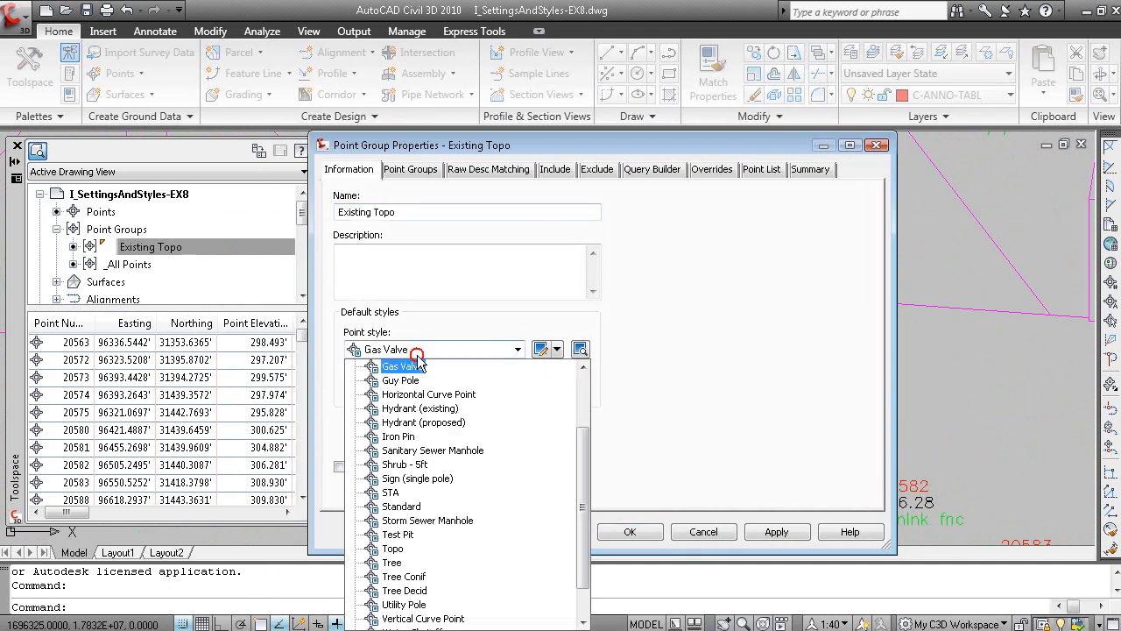
pyautogui.scroll(2, 417, 377)
pyautogui.click(398, 380)
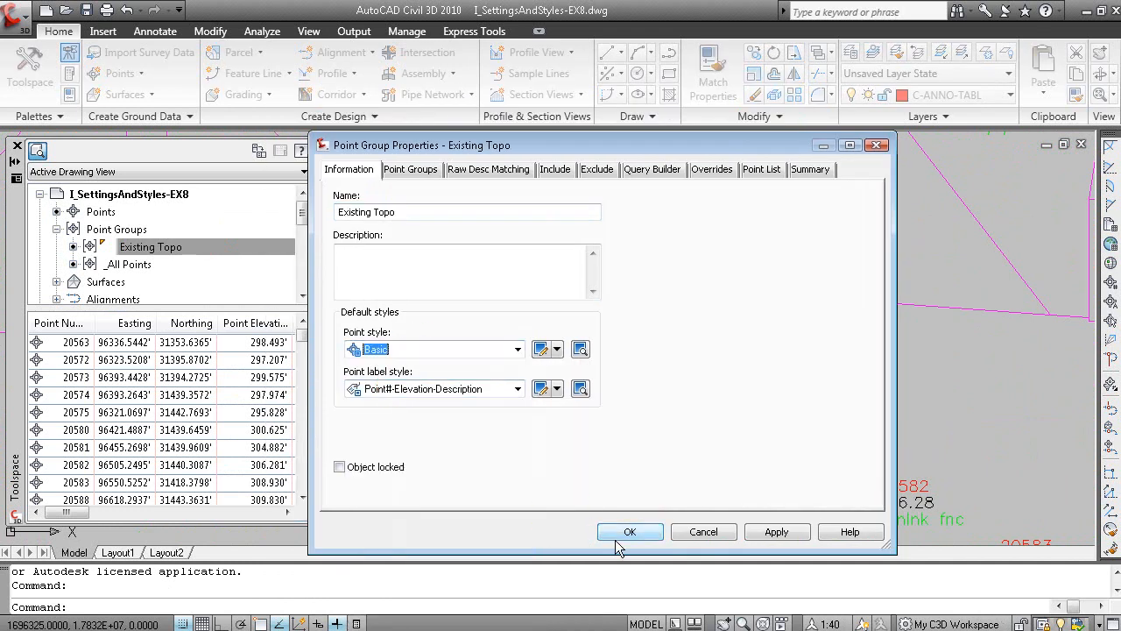
pyautogui.click(637, 531)
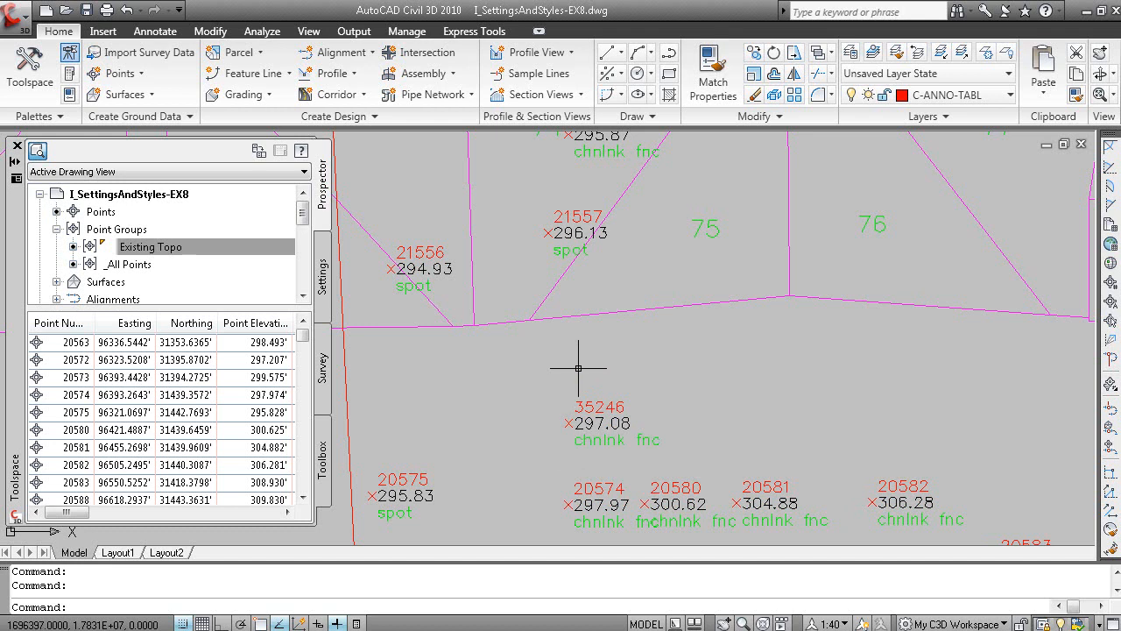
# Open point 23375, the tree conif point by lot 61, for editing in the Point Editor.
pyautogui.scroll(-5, 578, 368)
pyautogui.scroll(5, 578, 275)
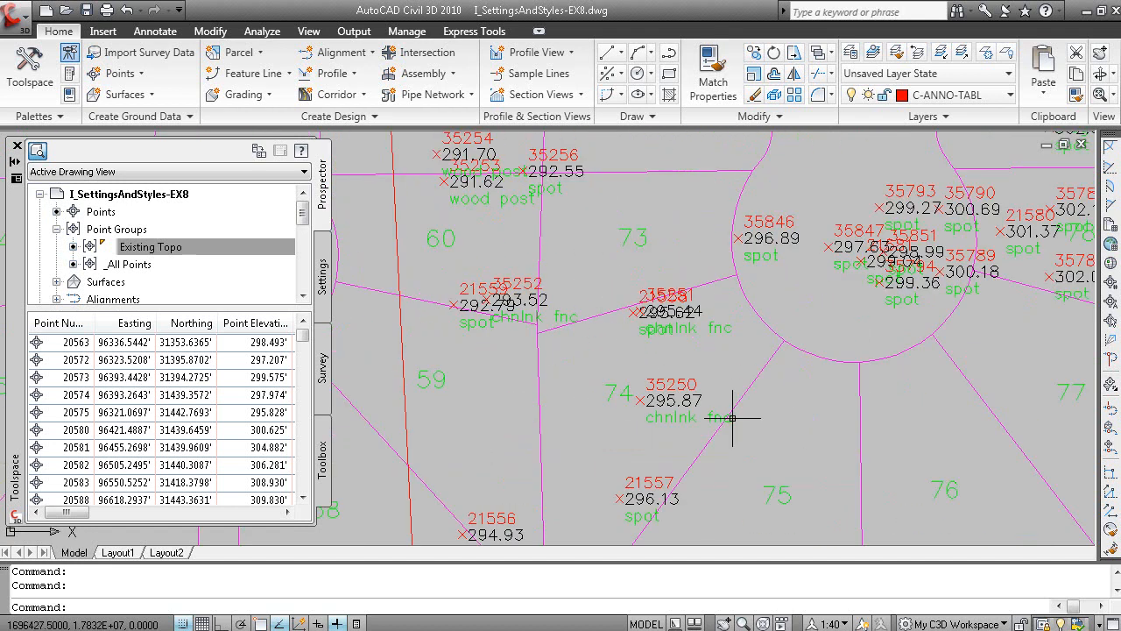
pyautogui.moveTo(823, 366)
pyautogui.mouseDown(button='middle')
pyautogui.moveTo(790, 380)
pyautogui.moveTo(752, 331)
pyautogui.mouseUp(button='middle')
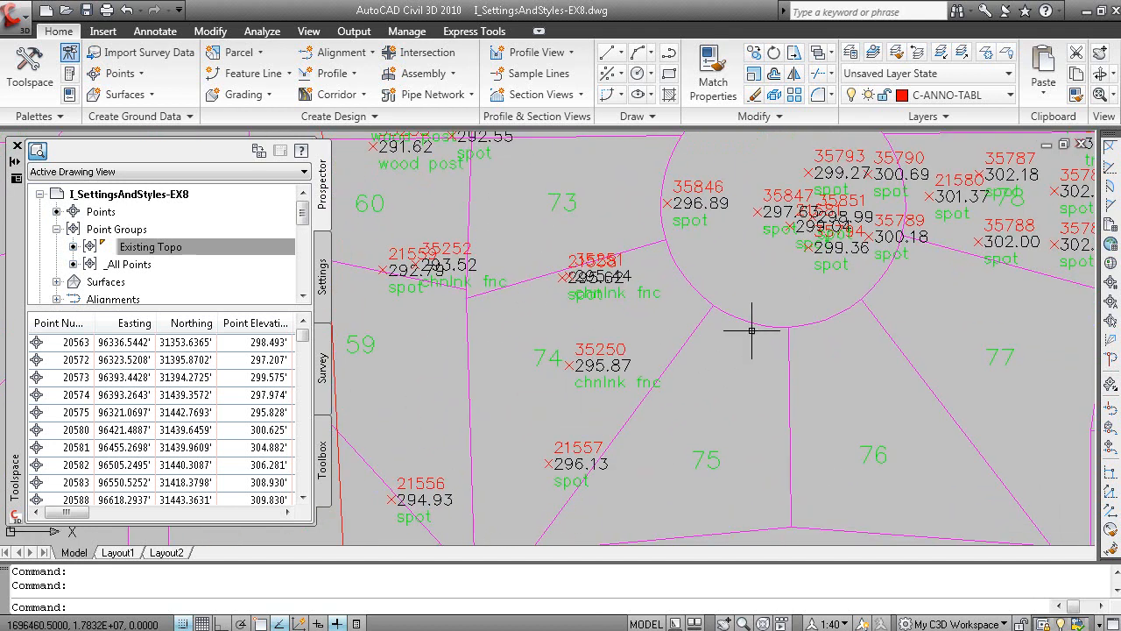
pyautogui.moveTo(647, 311)
pyautogui.mouseDown(button='middle')
pyautogui.moveTo(670, 374)
pyautogui.moveTo(677, 453)
pyautogui.mouseUp(button='middle')
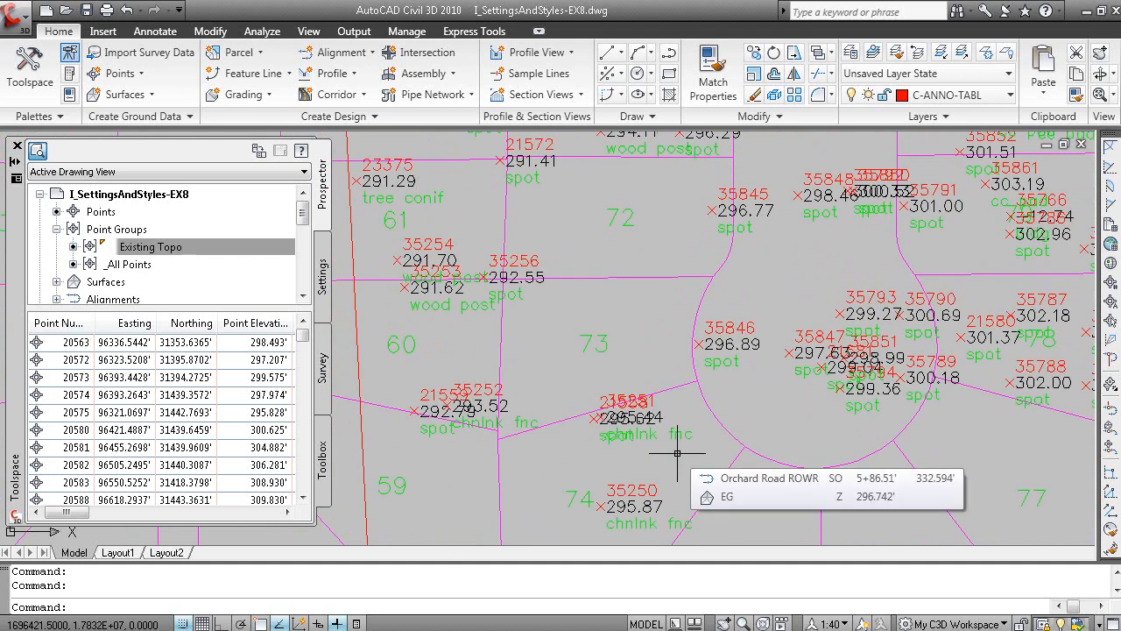
pyautogui.moveTo(384, 184); pyautogui.dragTo(532, 339, button='middle')
pyautogui.moveTo(631, 382); pyautogui.dragTo(657, 401, button='middle')
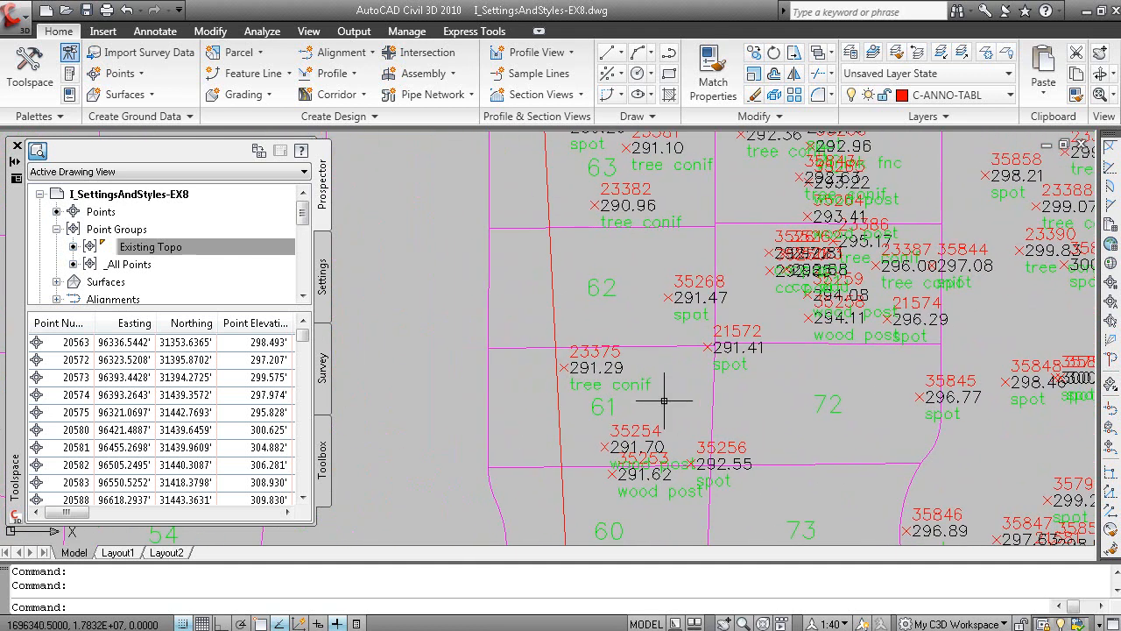
pyautogui.click(645, 382)
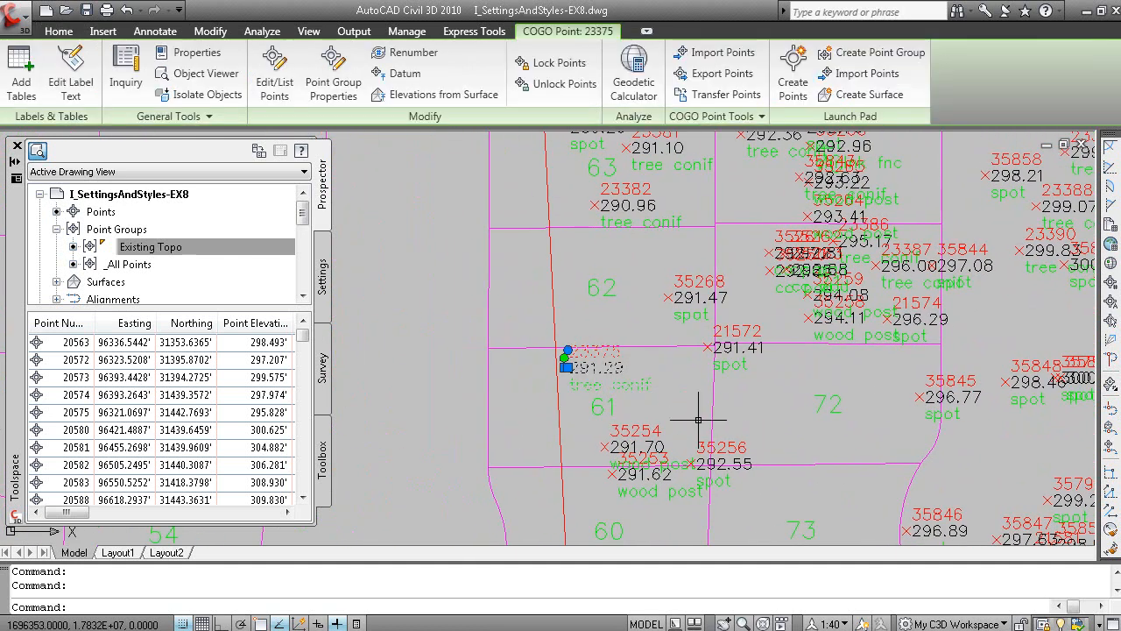
pyautogui.rightClick(428, 253)
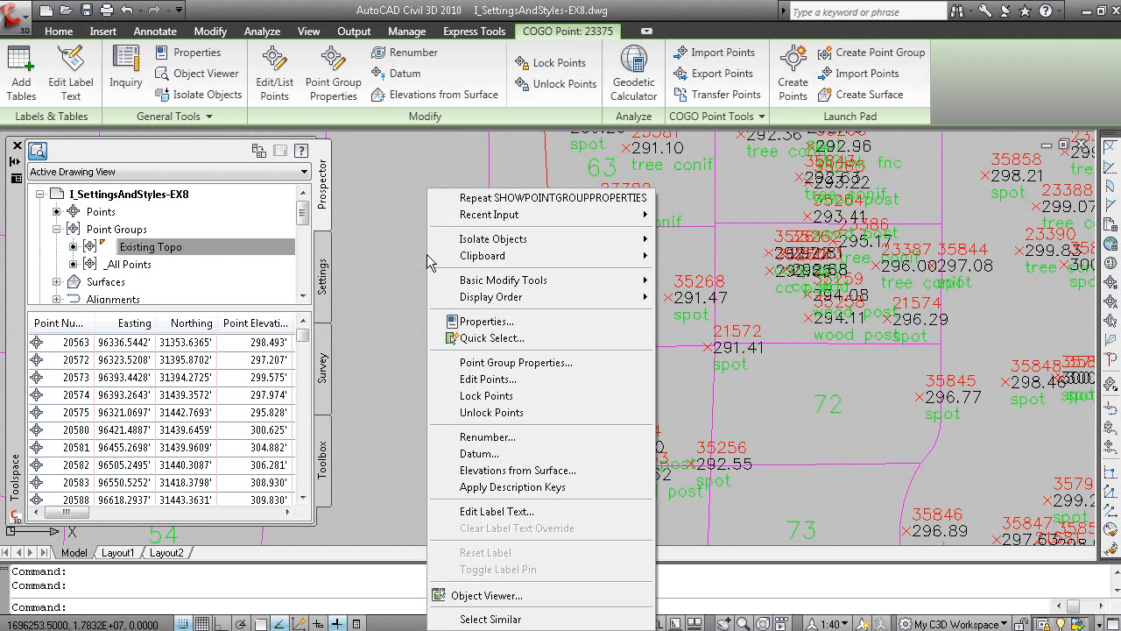
pyautogui.click(518, 386)
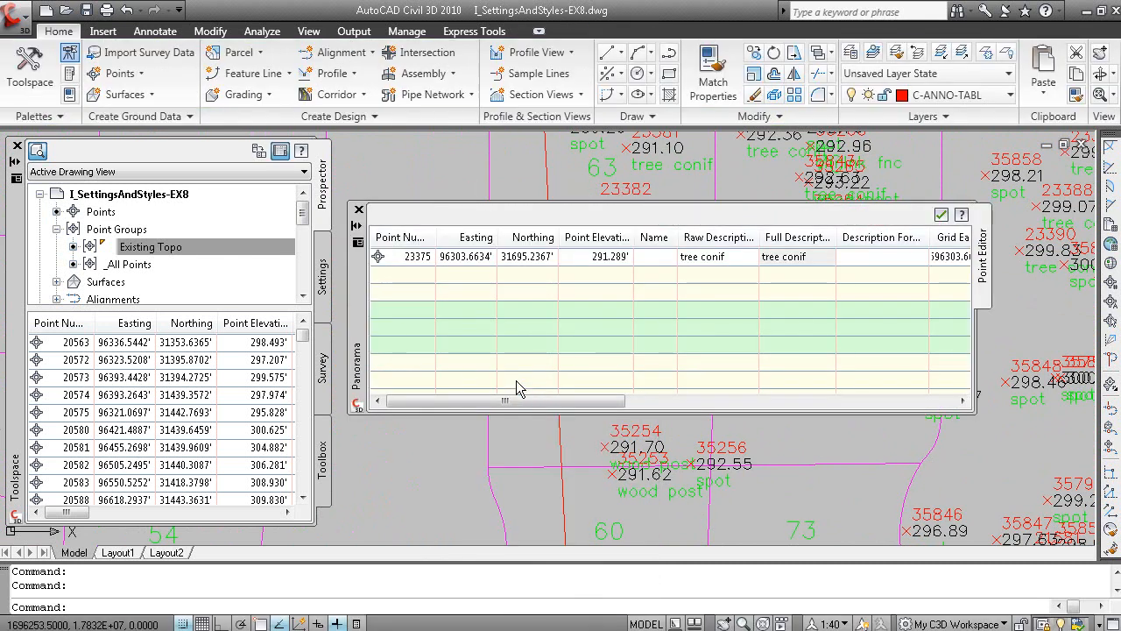
# Assign the Tree Conif point style to point 23375 and close the Point Editor.
pyautogui.moveTo(480, 401); pyautogui.dragTo(823, 395)
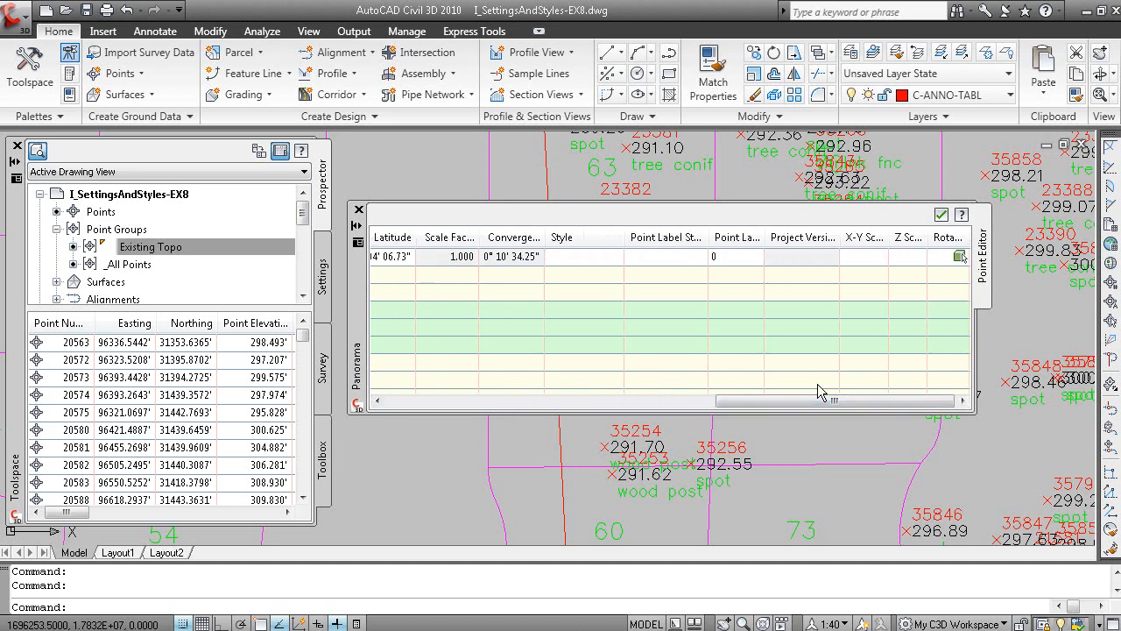
pyautogui.doubleClick(603, 257)
pyautogui.click(366, 297)
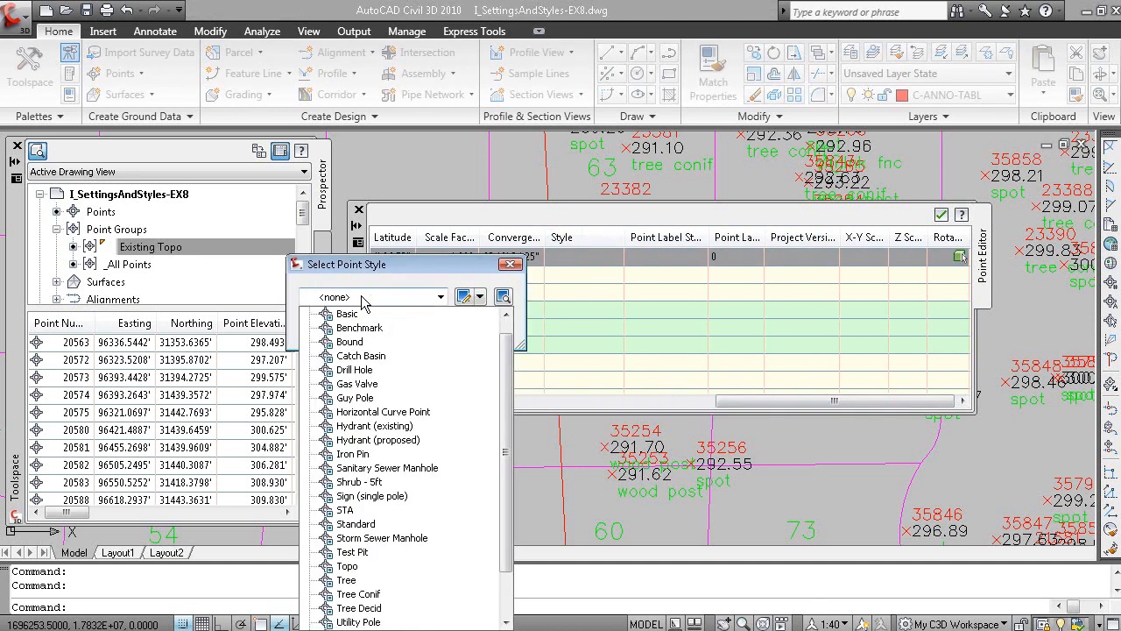
pyautogui.click(370, 595)
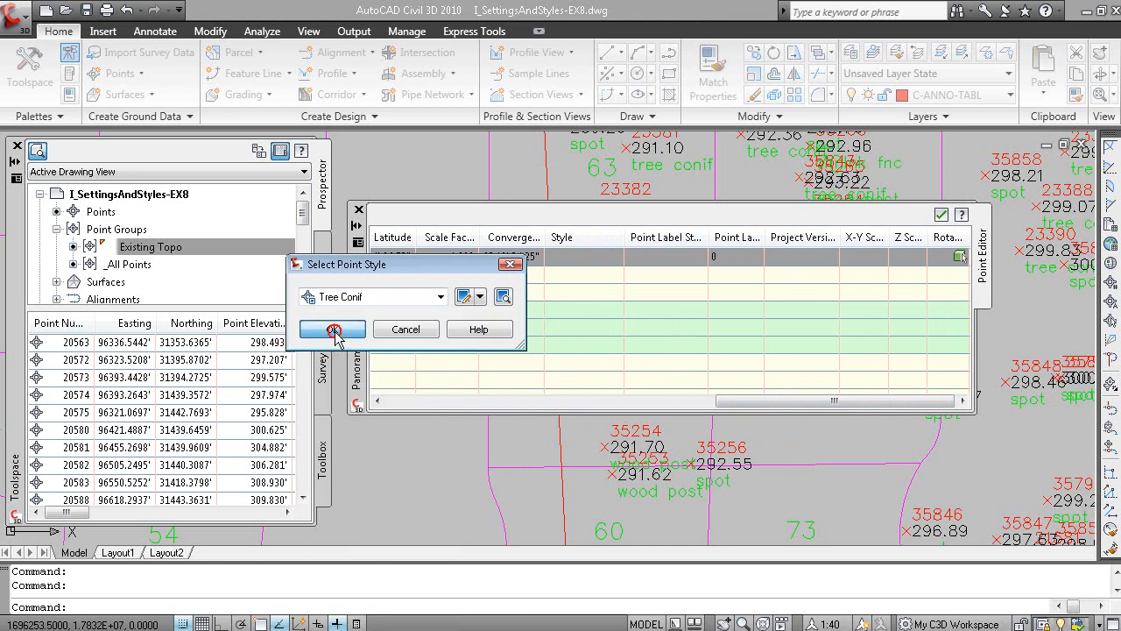
pyautogui.click(333, 339)
pyautogui.click(359, 210)
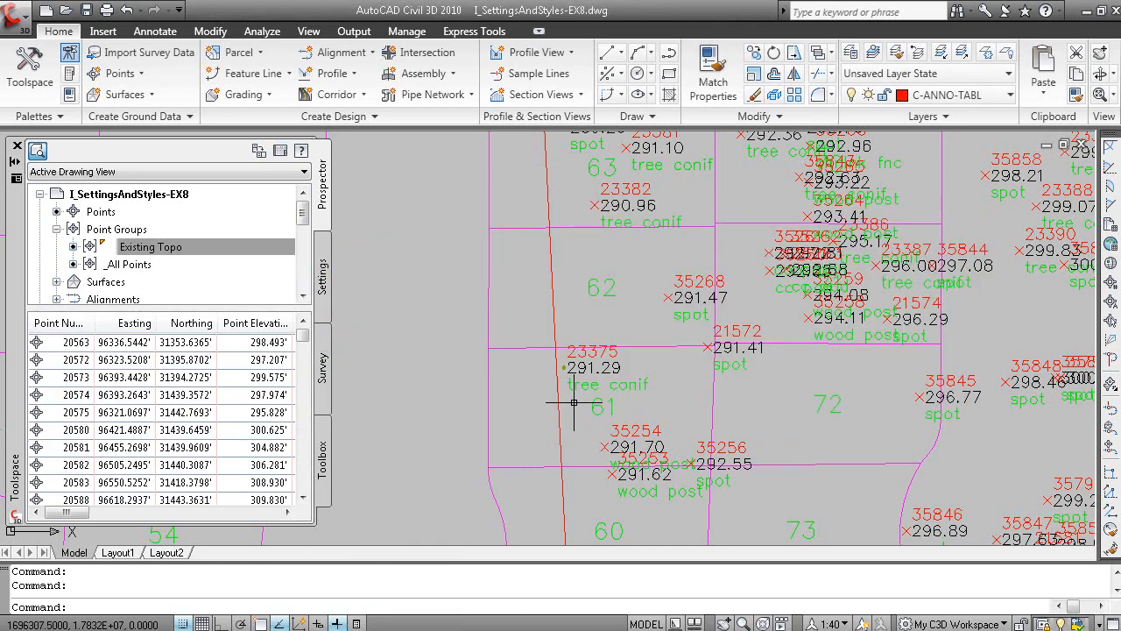
# Inspect the new tree symbol up close, and refresh the Point Styles collection in the drawing settings.
pyautogui.scroll(12, 560, 381)
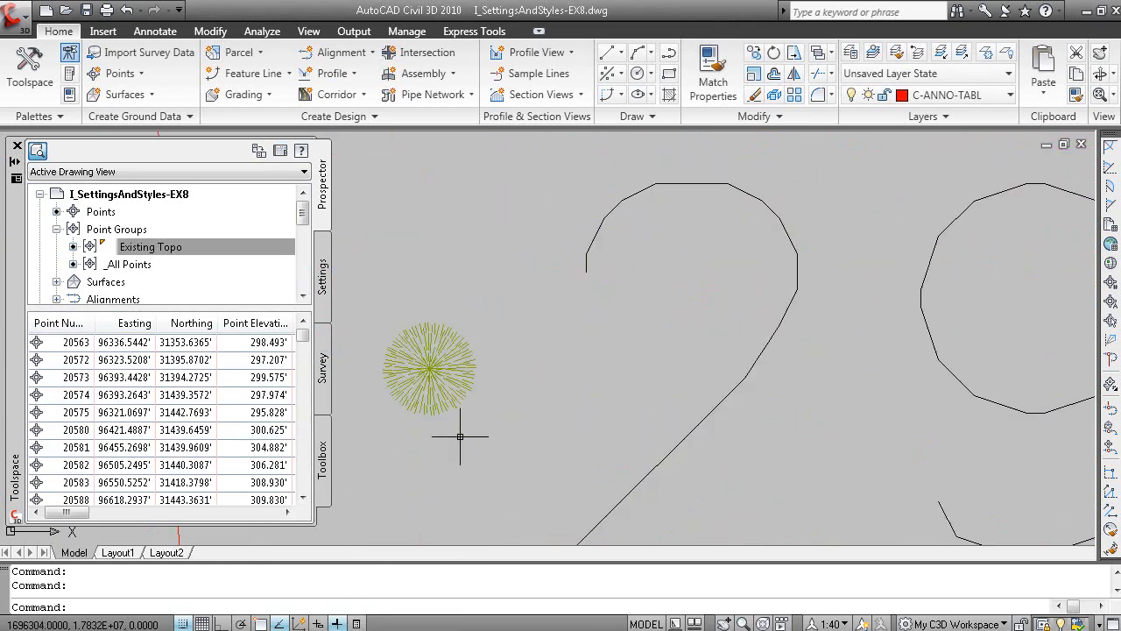
pyautogui.moveTo(507, 435)
pyautogui.scroll(6, 508, 383)
pyautogui.click(326, 307)
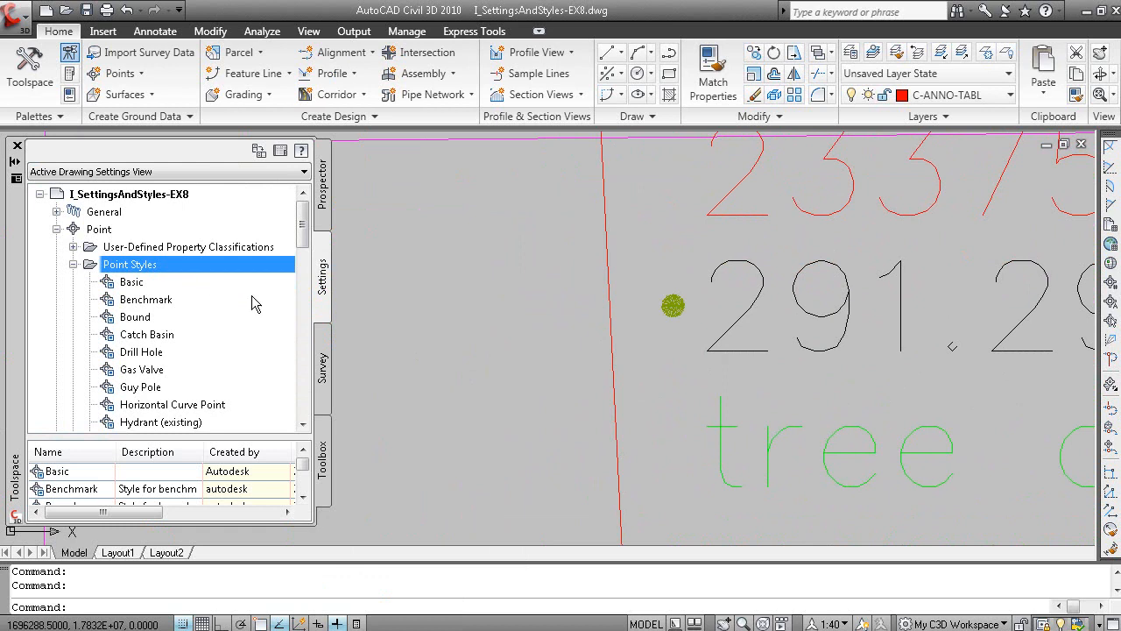
pyautogui.scroll(-5, 228, 350)
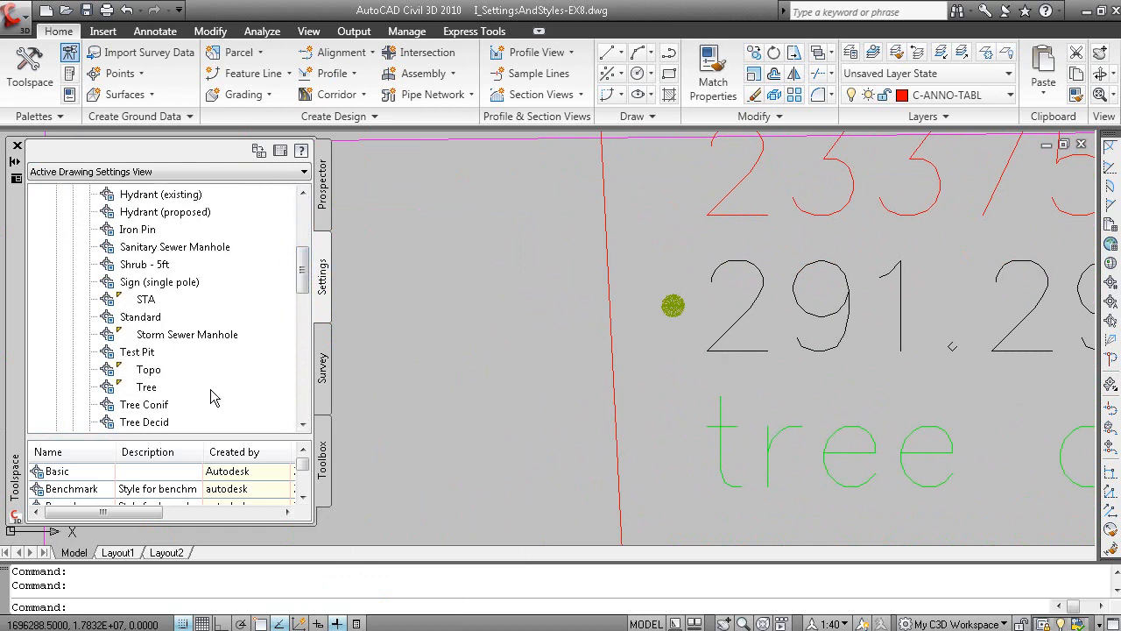
pyautogui.scroll(-1, 208, 411)
pyautogui.moveTo(300, 271); pyautogui.dragTo(302, 219)
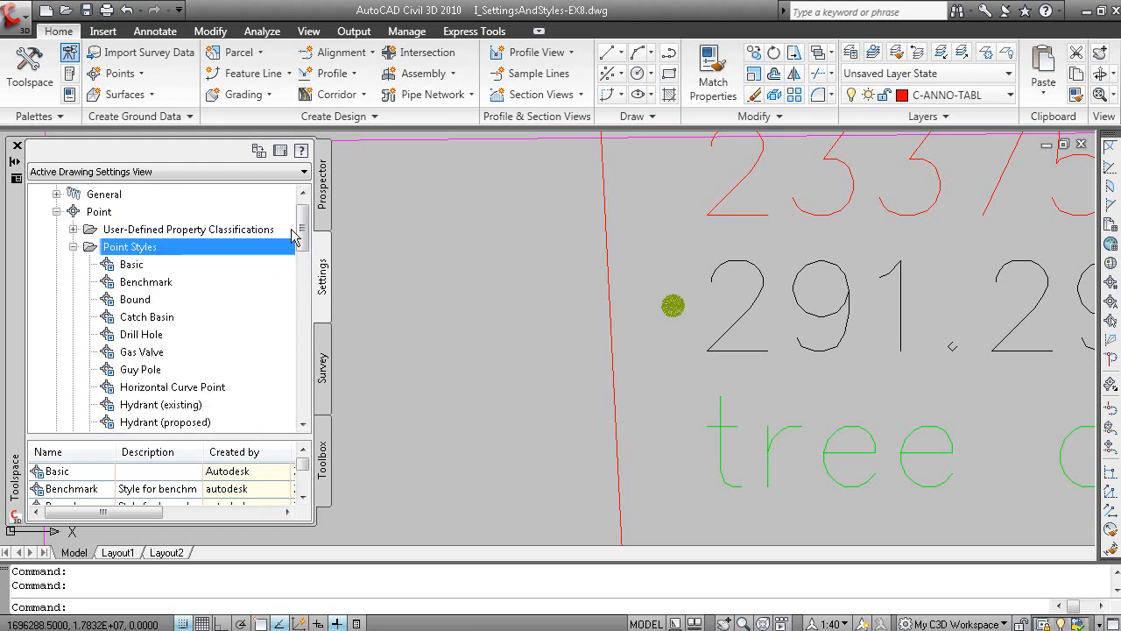
pyautogui.rightClick(175, 252)
pyautogui.click(213, 286)
# Open the Tree Conif point style's marker settings and browse the block symbols to the Tree Conif block.
pyautogui.moveTo(303, 230); pyautogui.dragTo(303, 289)
pyautogui.click(171, 299)
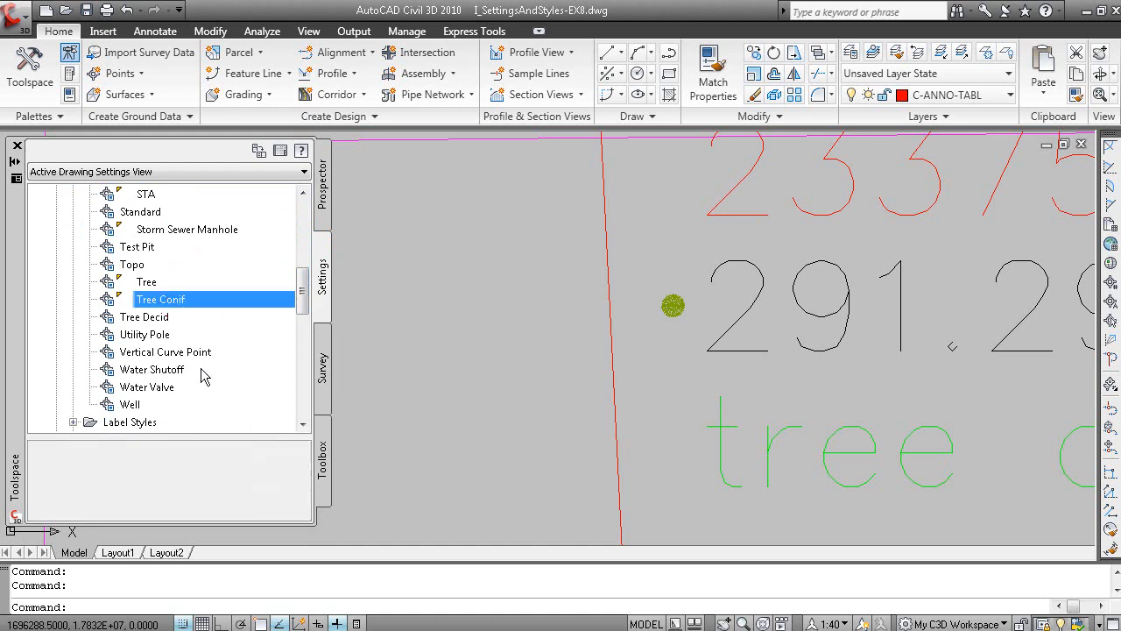
pyautogui.doubleClick(190, 300)
pyautogui.click(160, 277)
pyautogui.click(252, 399)
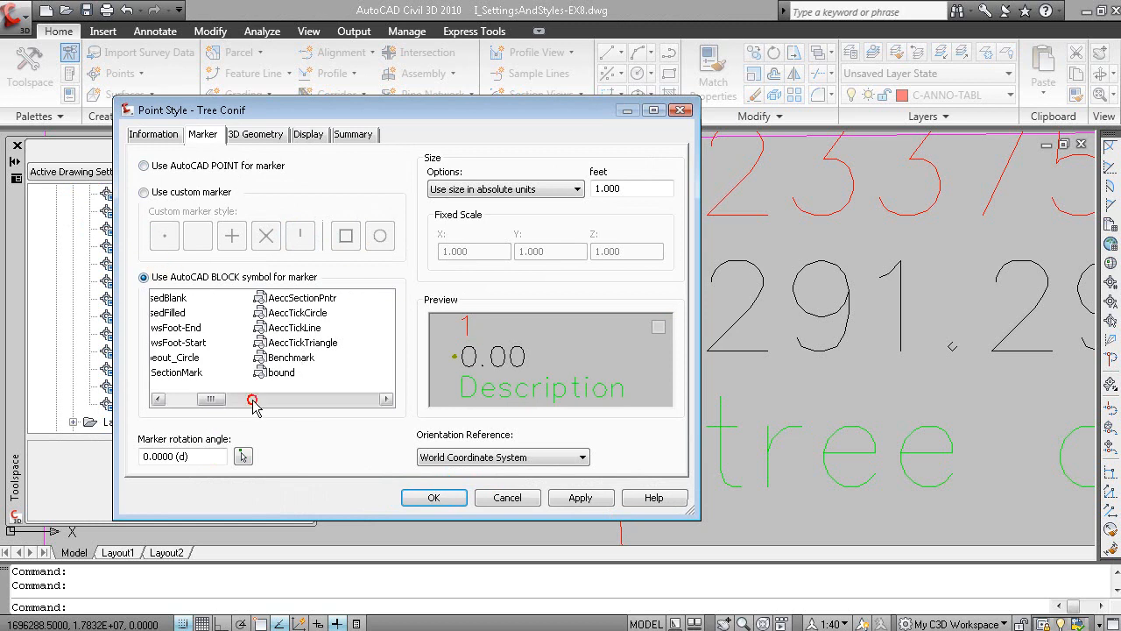
pyautogui.click(256, 399)
pyautogui.click(295, 400)
pyautogui.click(335, 399)
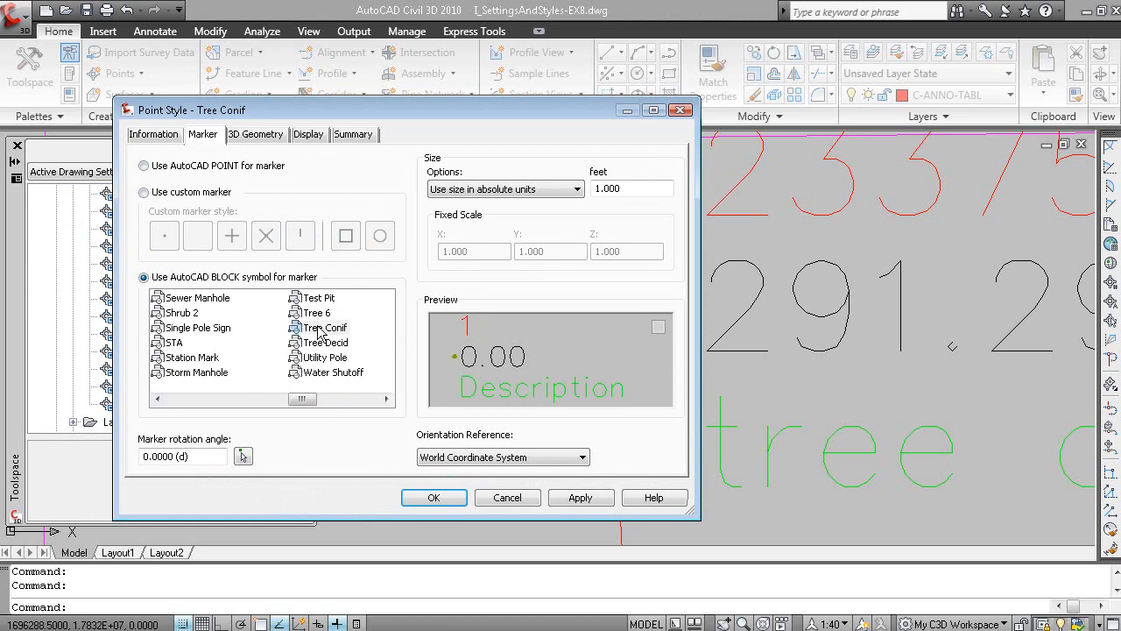
# Set the Tree Conif marker size to 3.000 feet in absolute units and accept the style changes.
pyautogui.click(484, 191)
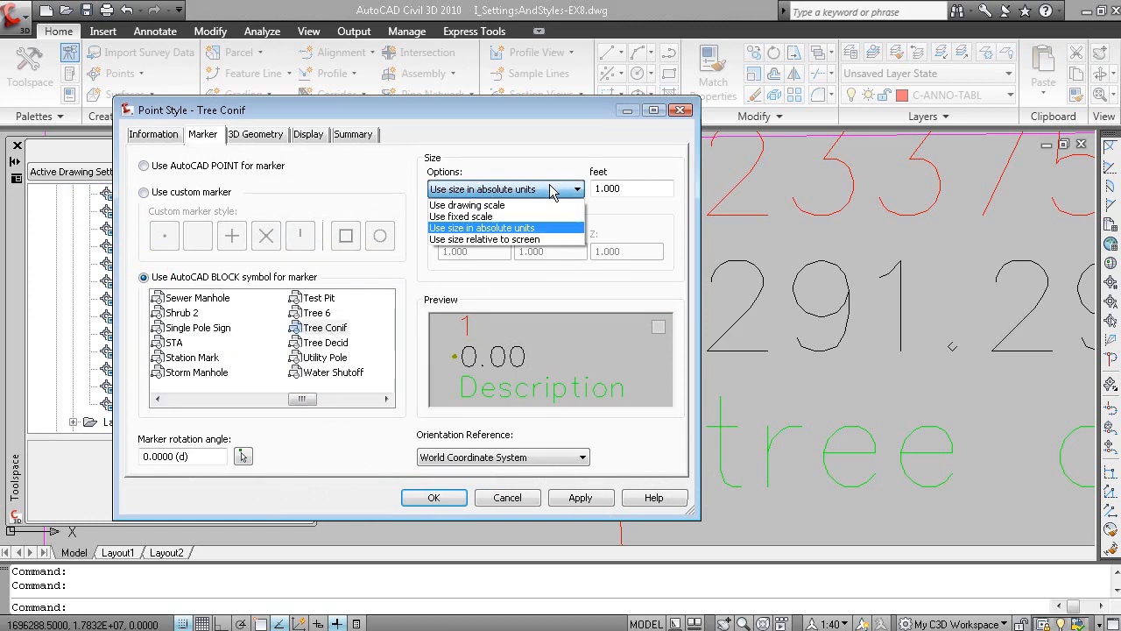
pyautogui.click(600, 188)
pyautogui.doubleClick(616, 187)
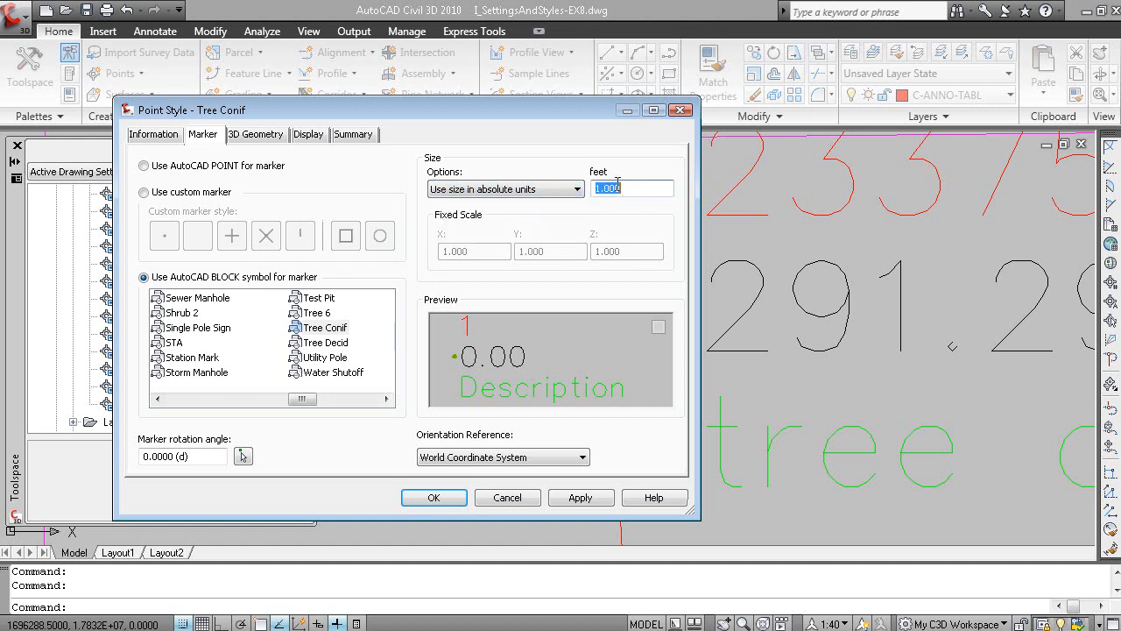
pyautogui.write('3')
pyautogui.click(552, 191)
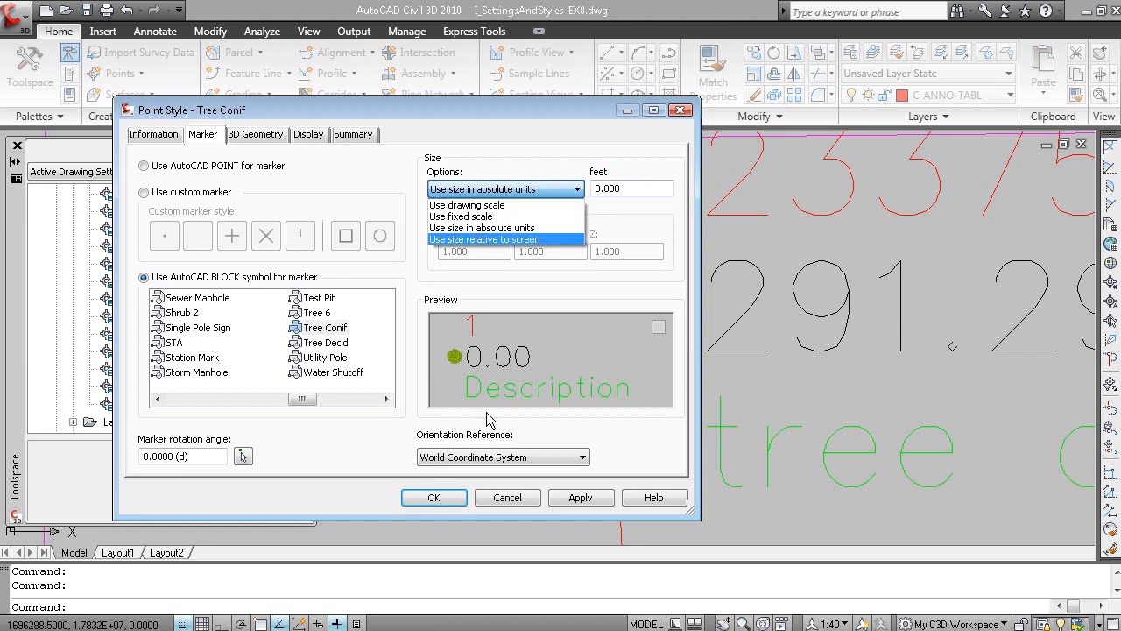
pyautogui.click(436, 497)
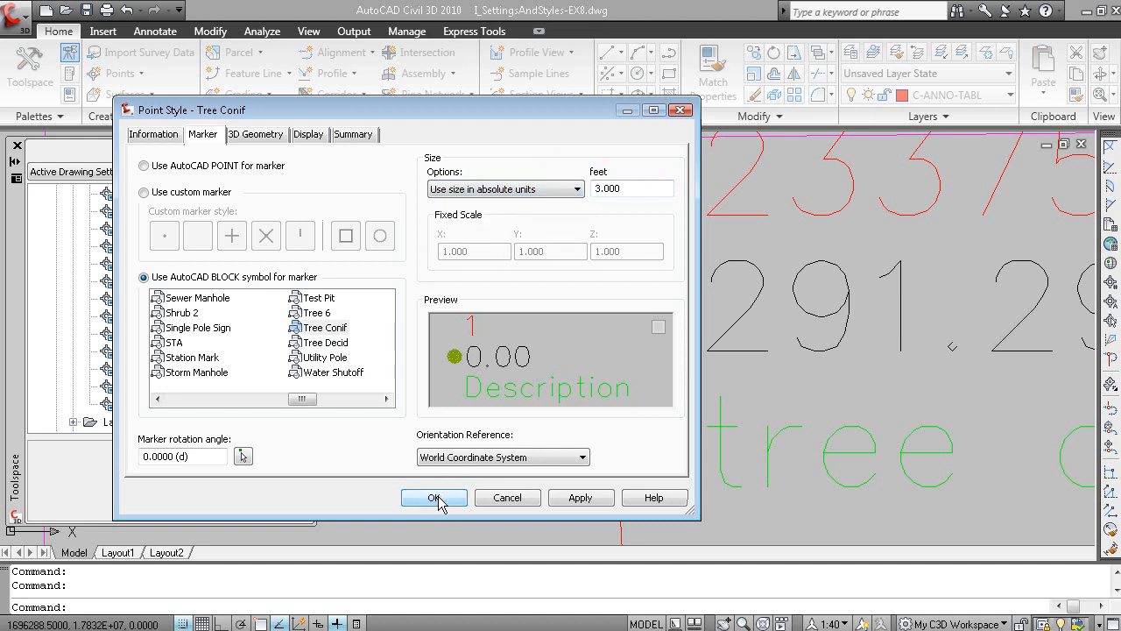
# Collapse the Point Styles collection in the settings and rebuild the EG surface.
pyautogui.scroll(-2, 692, 346)
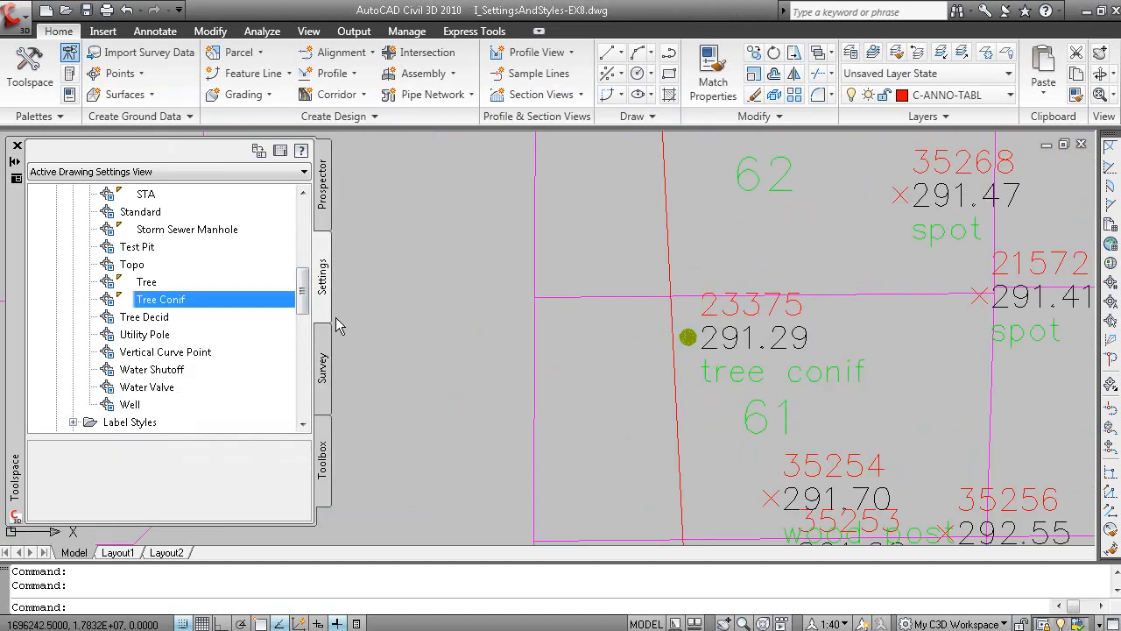
pyautogui.moveTo(304, 296); pyautogui.dragTo(298, 218)
pyautogui.click(75, 266)
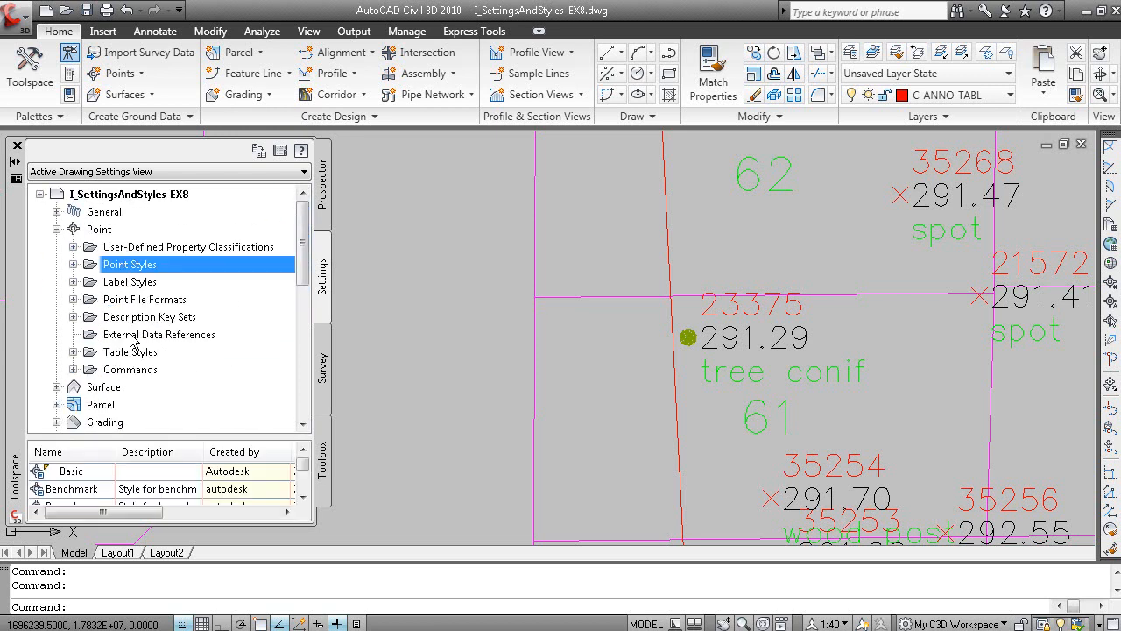
pyautogui.click(324, 213)
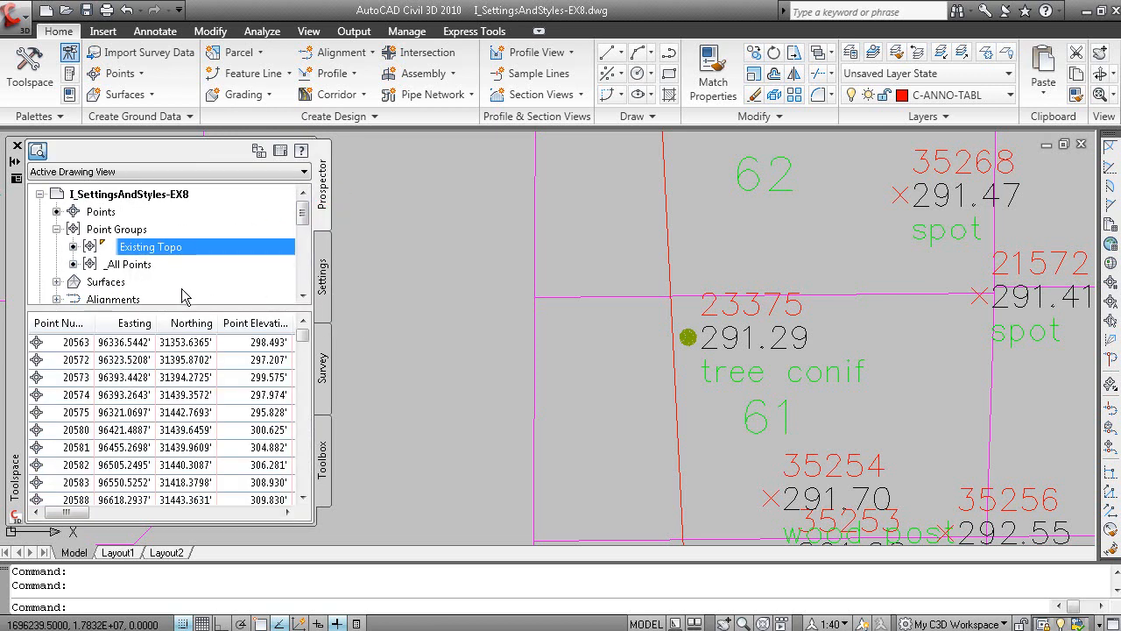
pyautogui.doubleClick(117, 280)
pyautogui.click(171, 282)
pyautogui.rightClick(170, 293)
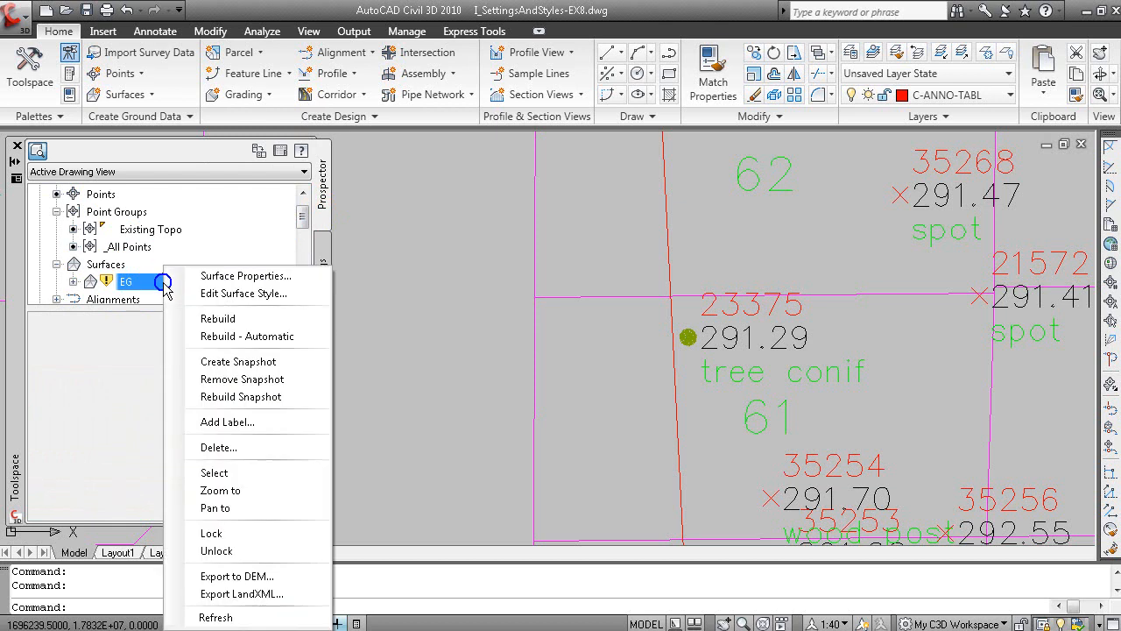
pyautogui.click(257, 320)
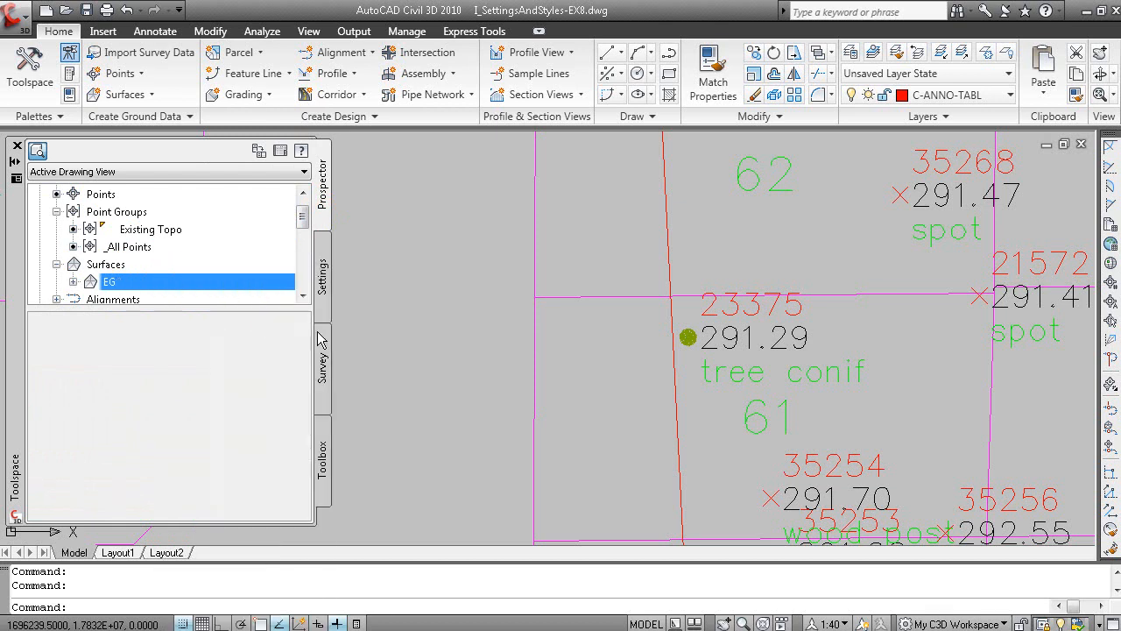
# Open the properties of the EG surface and apply the _Triangles surface style.
pyautogui.scroll(-8, 513, 342)
pyautogui.moveTo(577, 321); pyautogui.dragTo(603, 346, button='middle')
pyautogui.click(179, 281)
pyautogui.rightClick(180, 281)
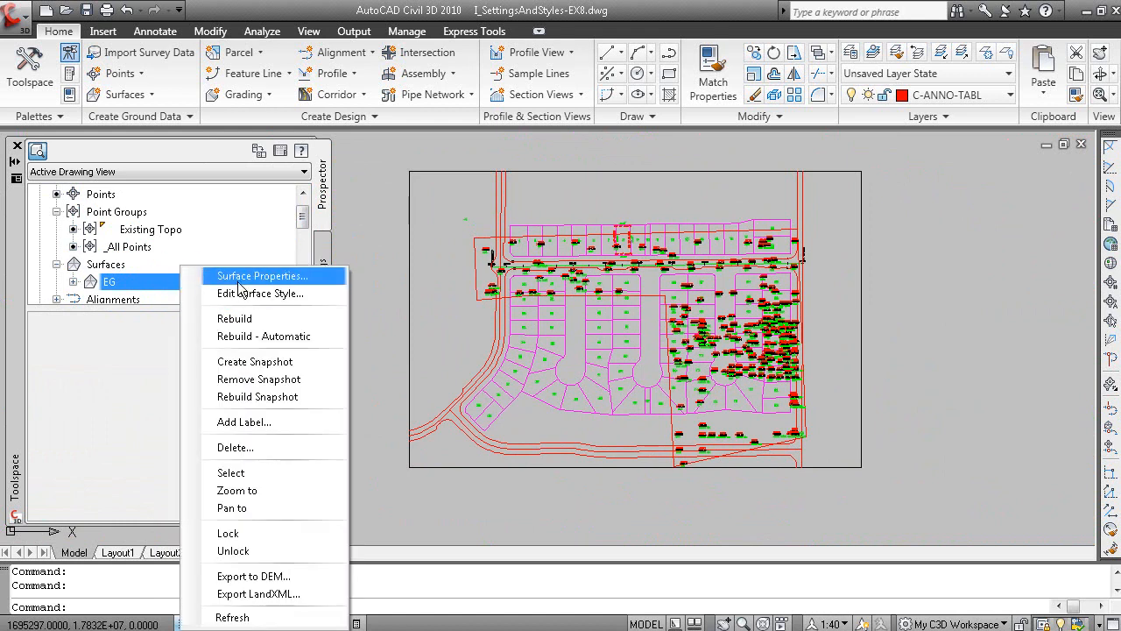
pyautogui.click(239, 277)
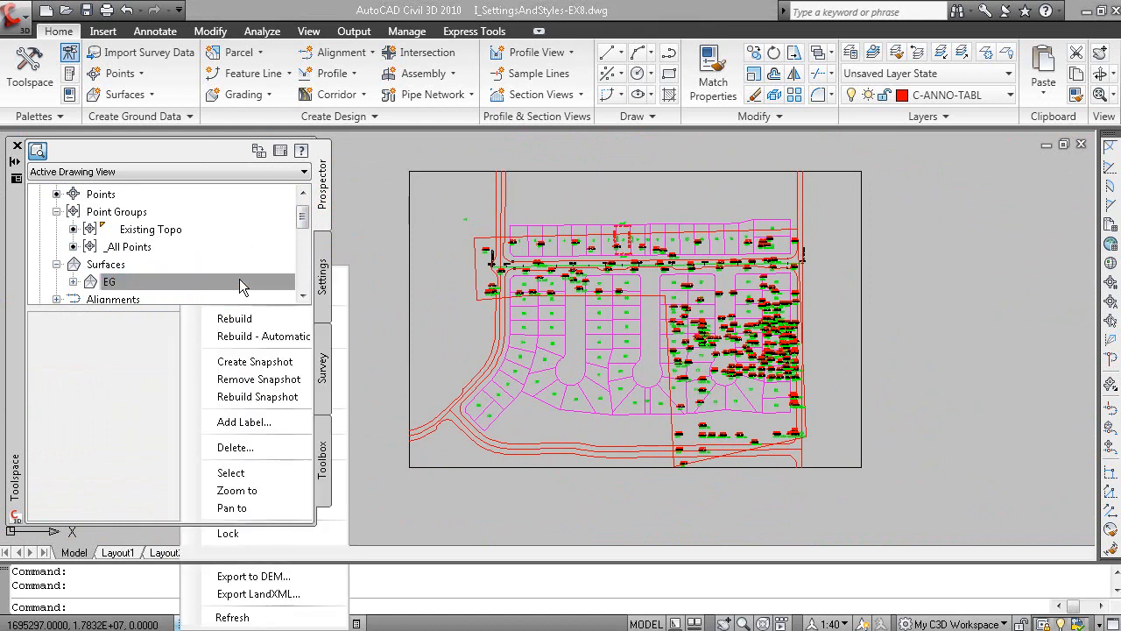
pyautogui.click(372, 198)
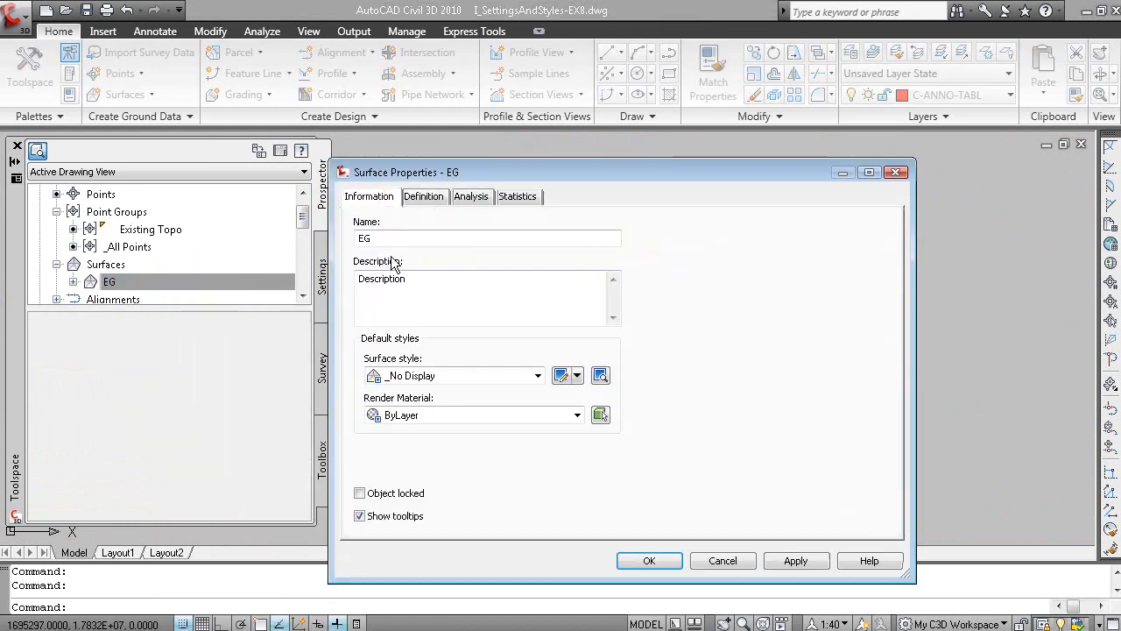
pyautogui.moveTo(458, 173); pyautogui.dragTo(508, 91)
pyautogui.click(588, 294)
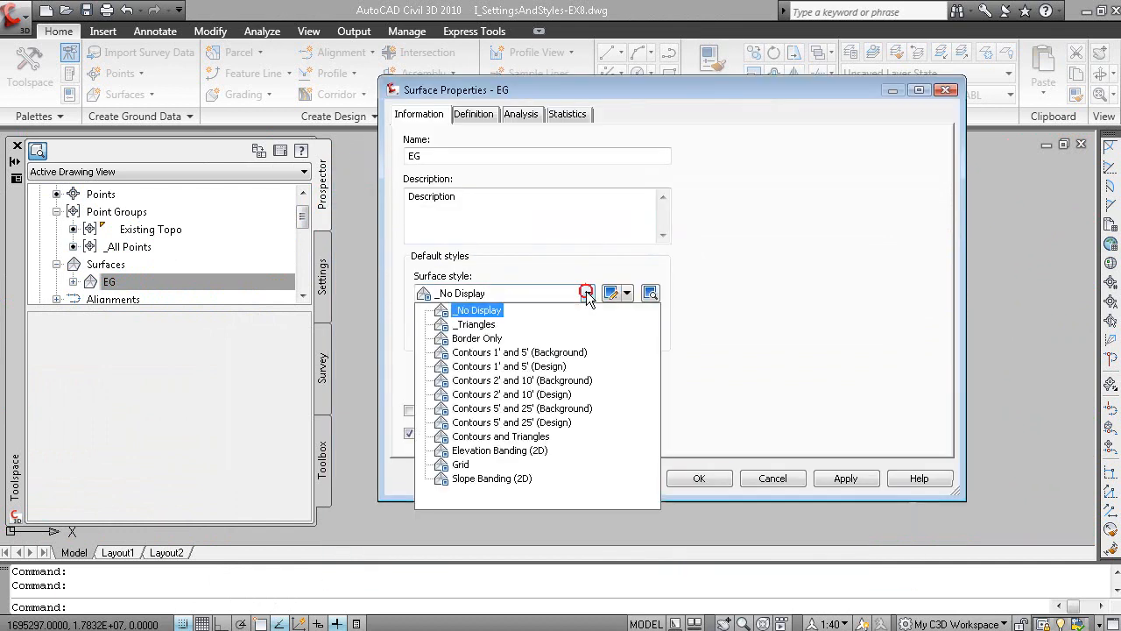
pyautogui.click(477, 325)
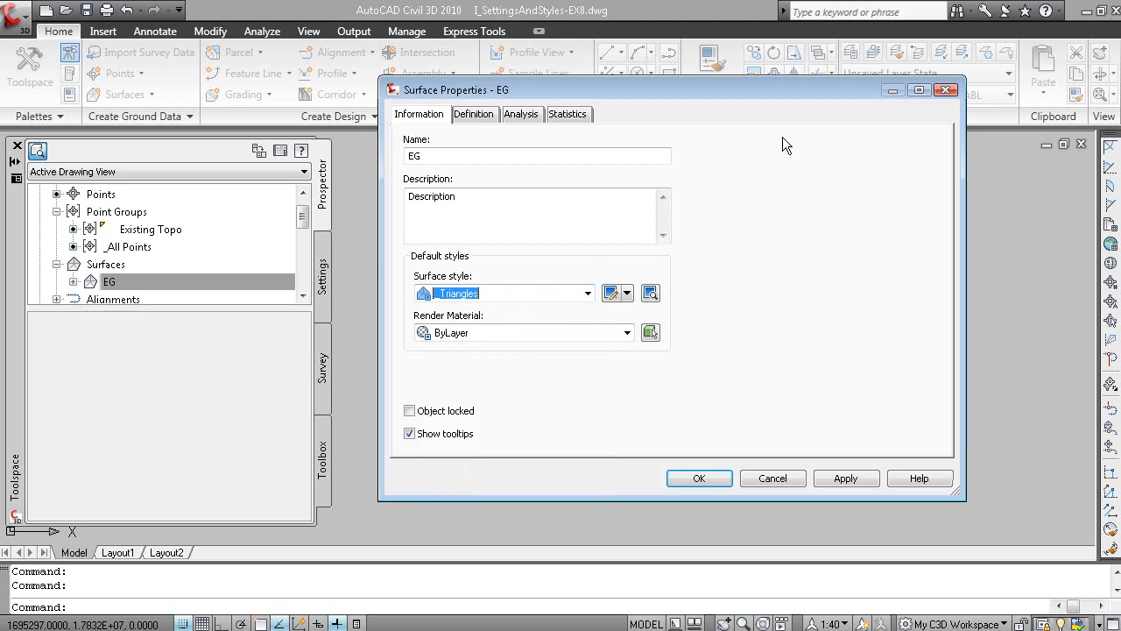
pyautogui.moveTo(855, 90); pyautogui.dragTo(507, 167)
pyautogui.click(499, 553)
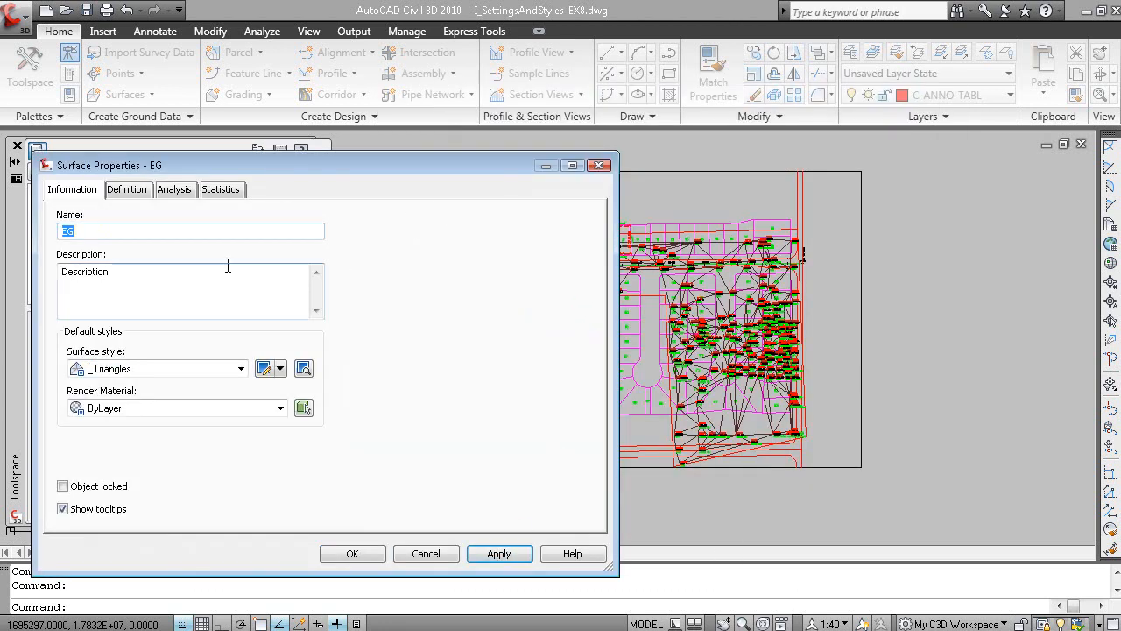
# Apply the Contours 1' and 5' (Background) style to the EG surface.
pyautogui.click(119, 366)
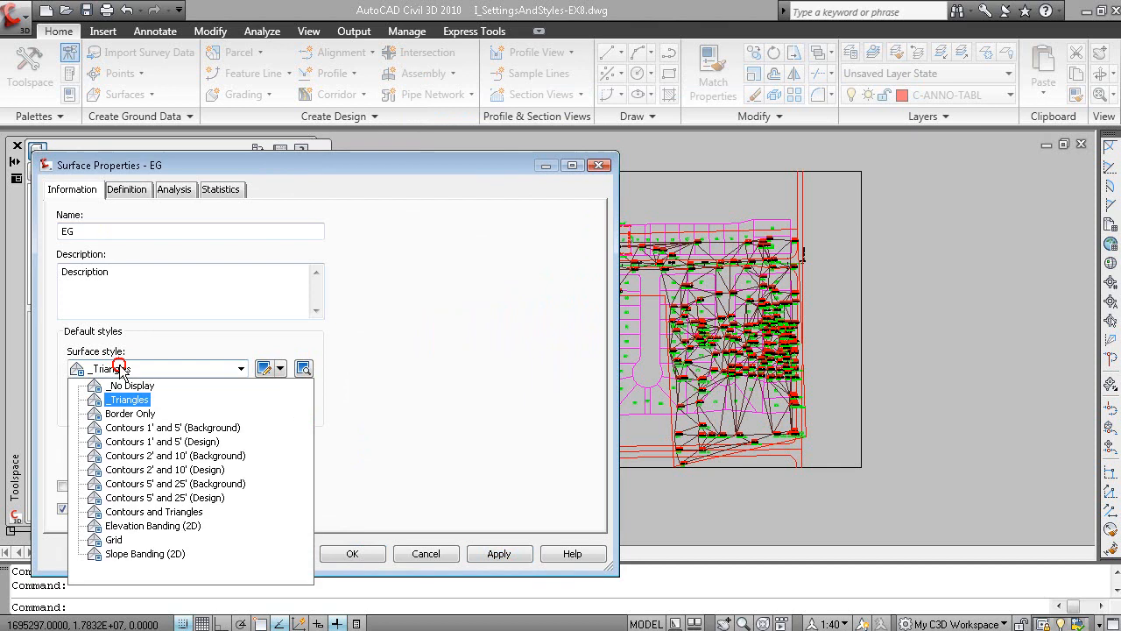
pyautogui.click(151, 428)
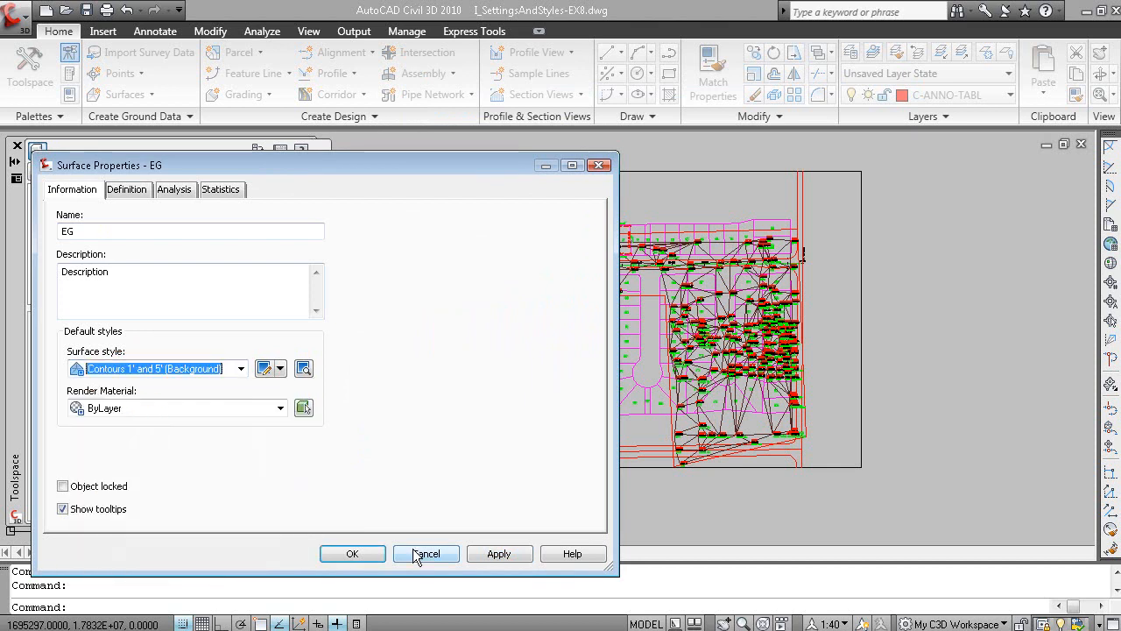
pyautogui.click(497, 554)
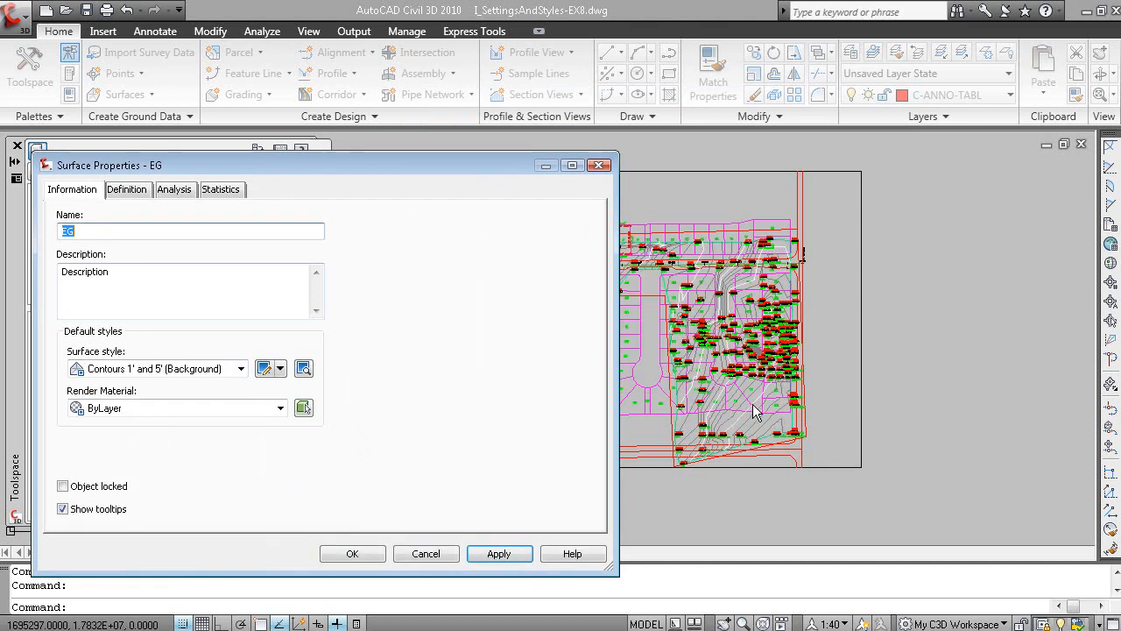
# Change the EG surface style to Elevation Banding (2D) and accept the surface properties.
pyautogui.click(180, 366)
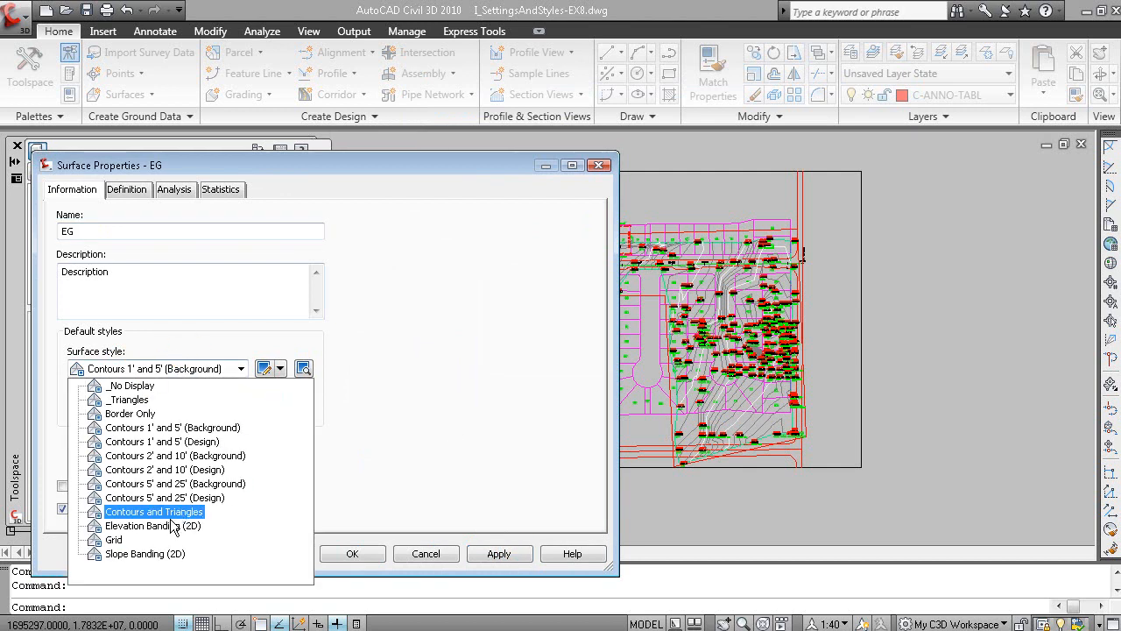
pyautogui.click(152, 525)
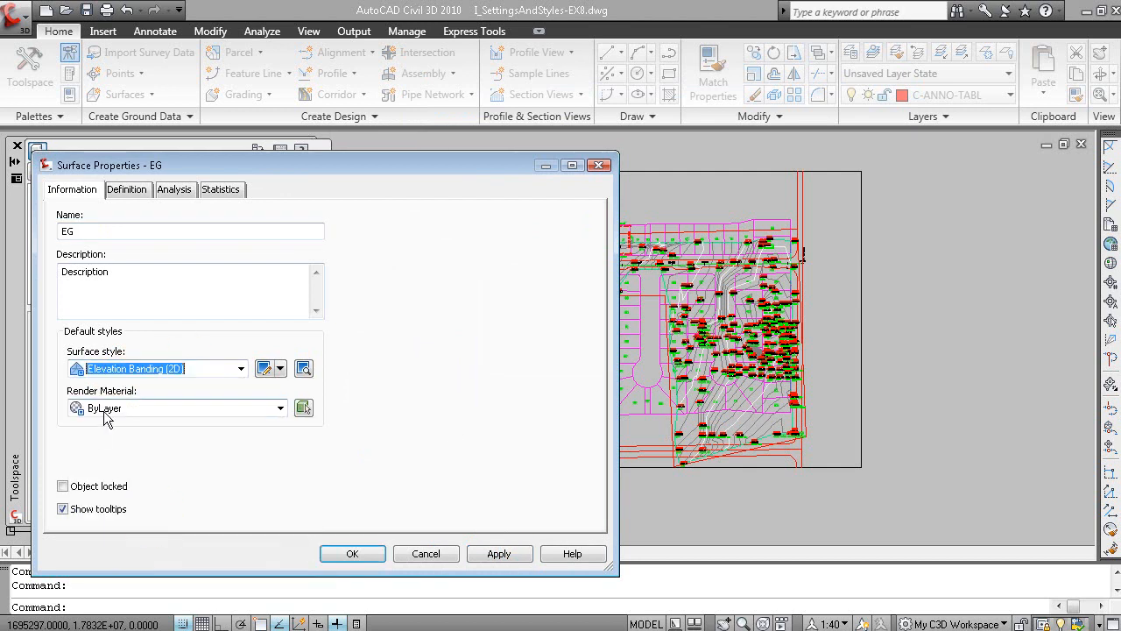
pyautogui.click(493, 554)
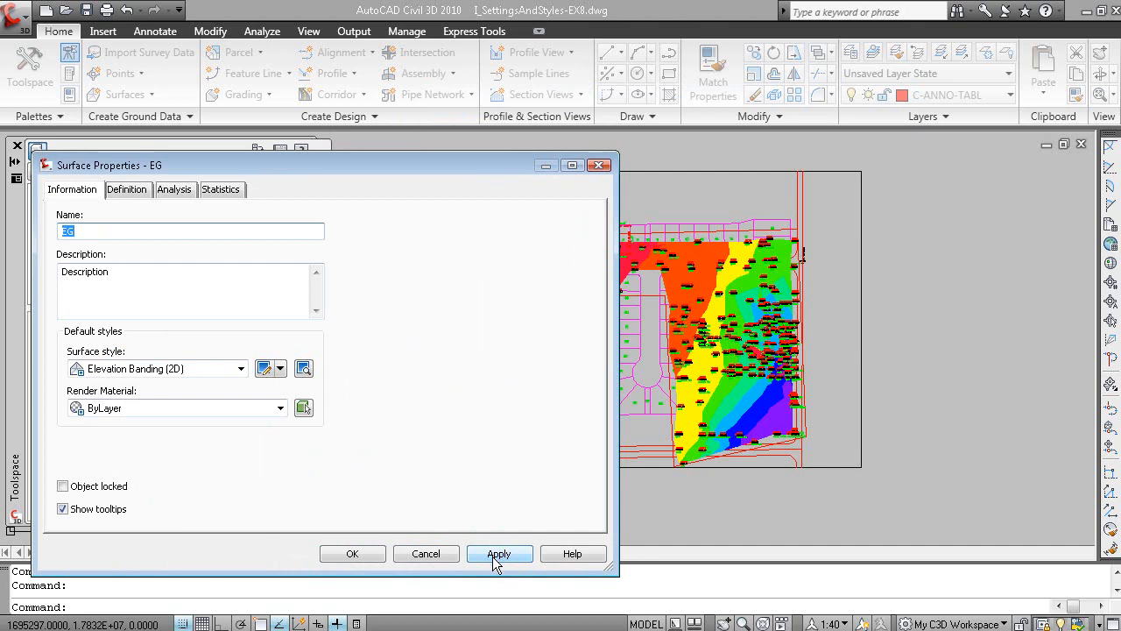
pyautogui.click(375, 554)
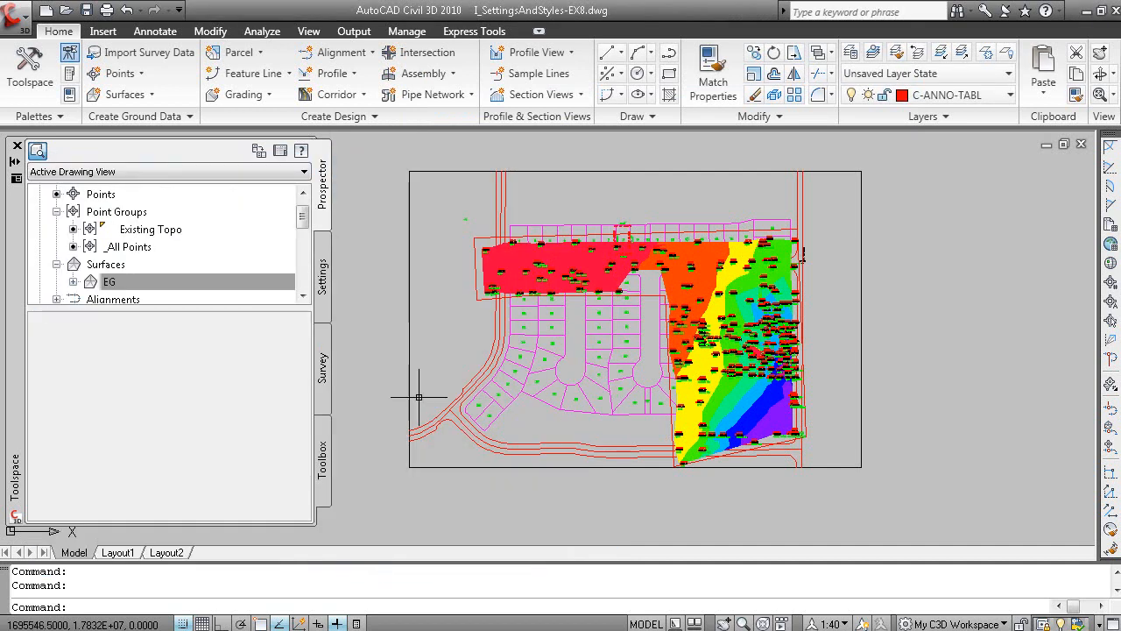
pyautogui.moveTo(622, 384)
pyautogui.mouseDown(button='middle')
pyautogui.moveTo(679, 370)
pyautogui.moveTo(713, 392)
pyautogui.mouseUp(button='middle')
pyautogui.hotkey('alt', 'Tab')
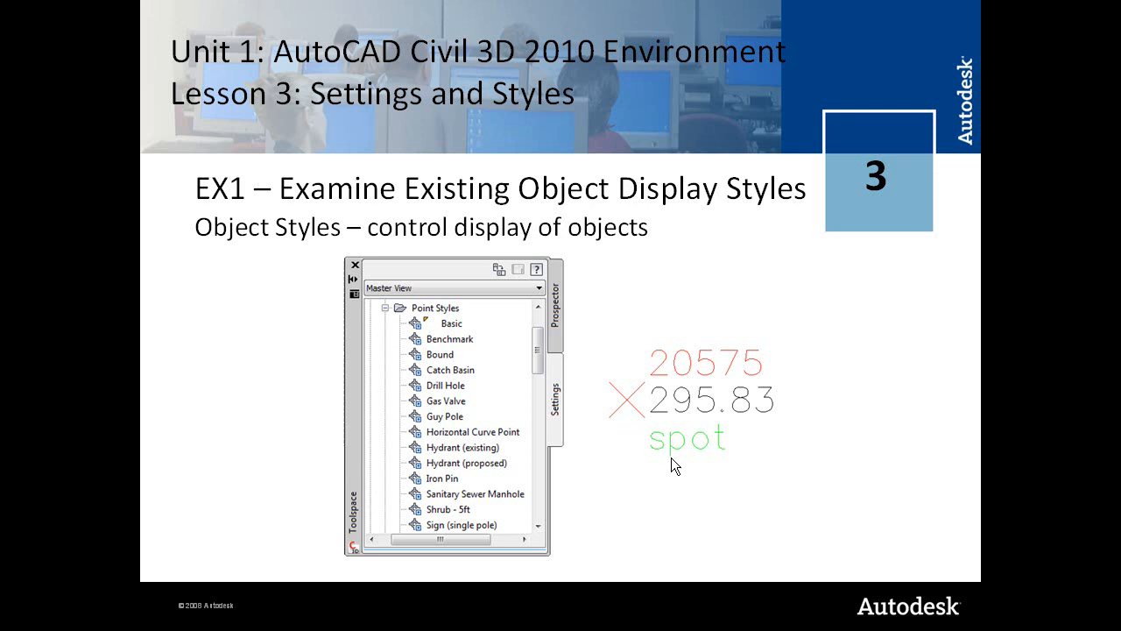
pyautogui.click(672, 454)
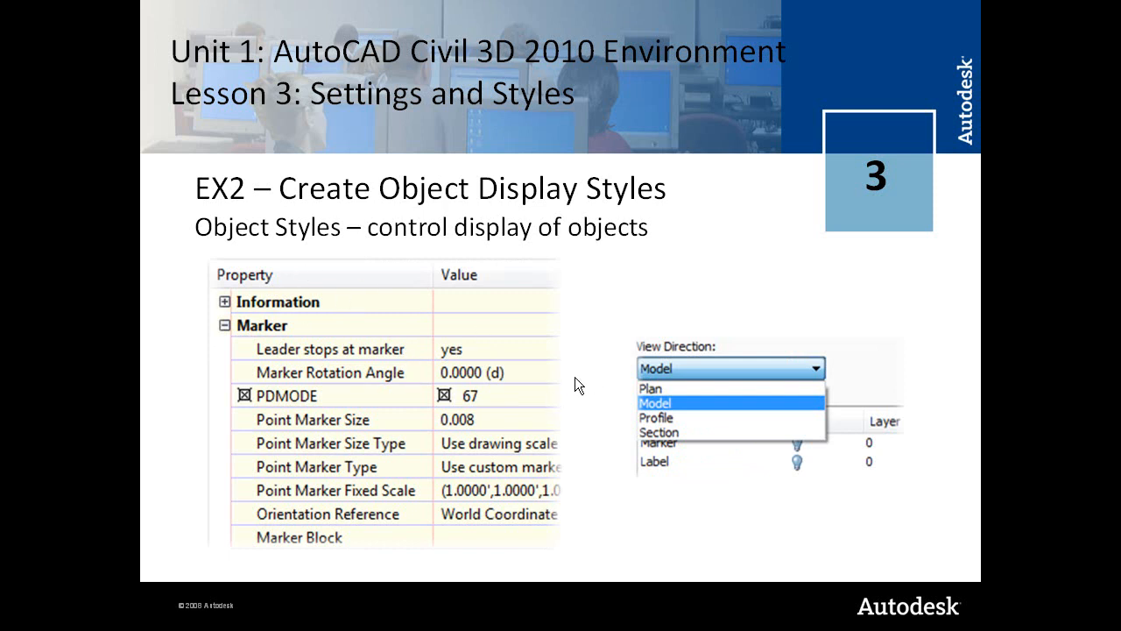
pyautogui.click(500, 354)
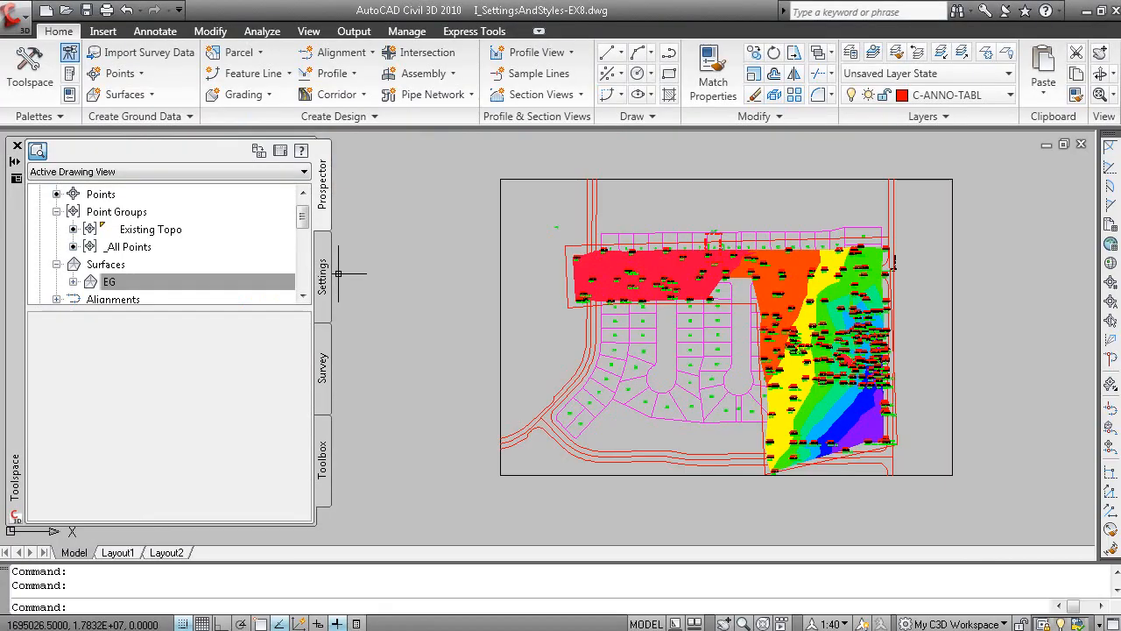
# Start a new point style in the drawing settings, examine its marker, 3D geometry and display options, and cancel it.
pyautogui.click(323, 277)
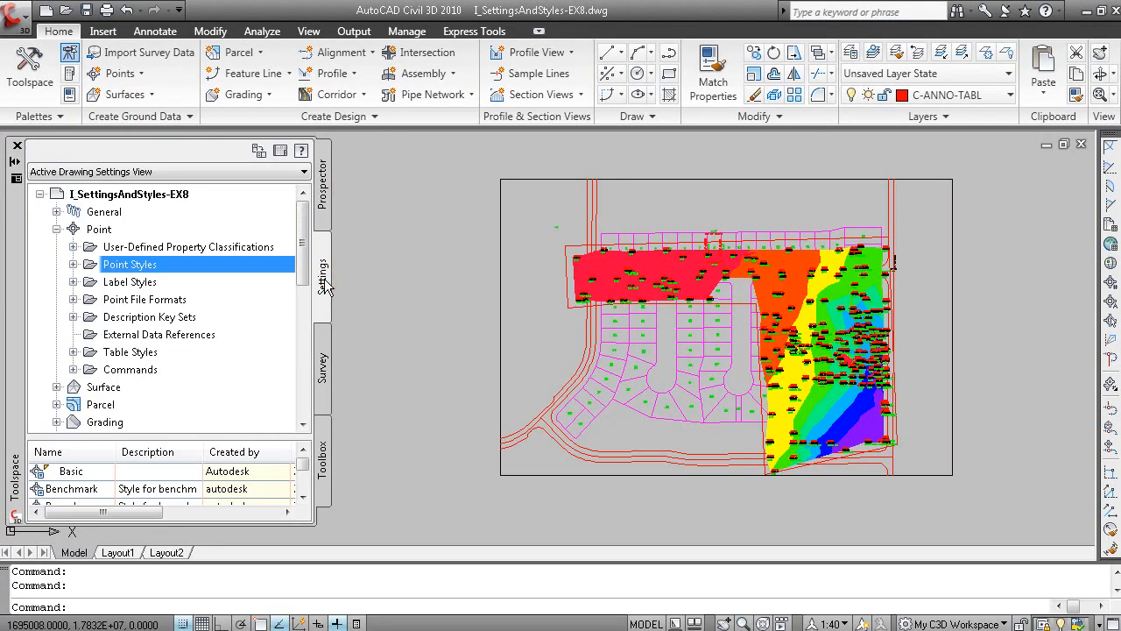
pyautogui.rightClick(149, 267)
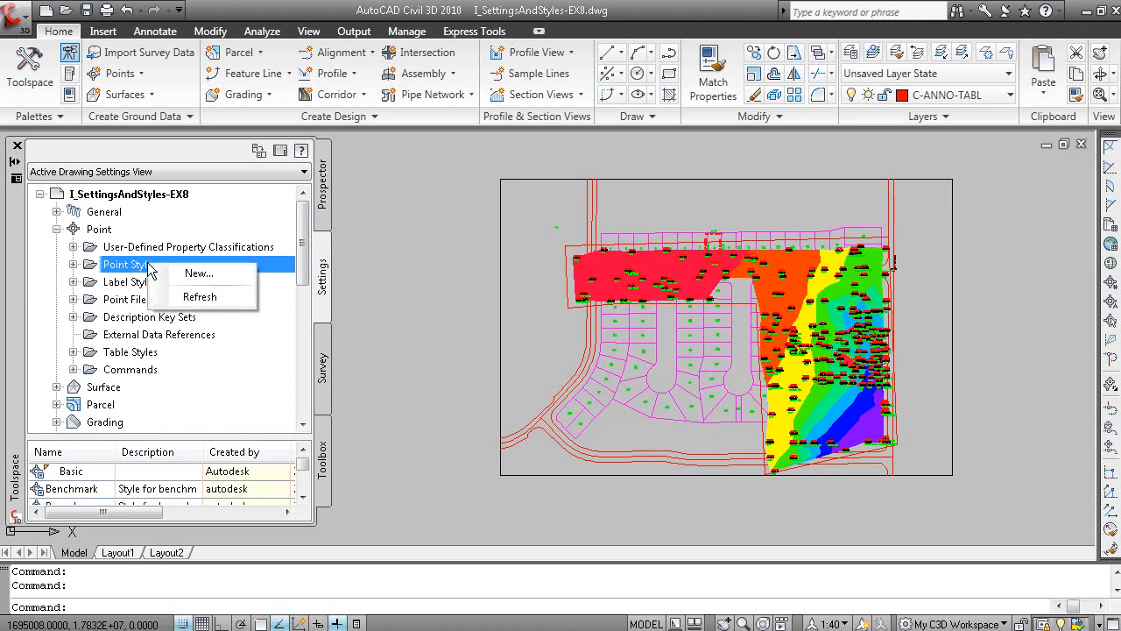
pyautogui.click(209, 275)
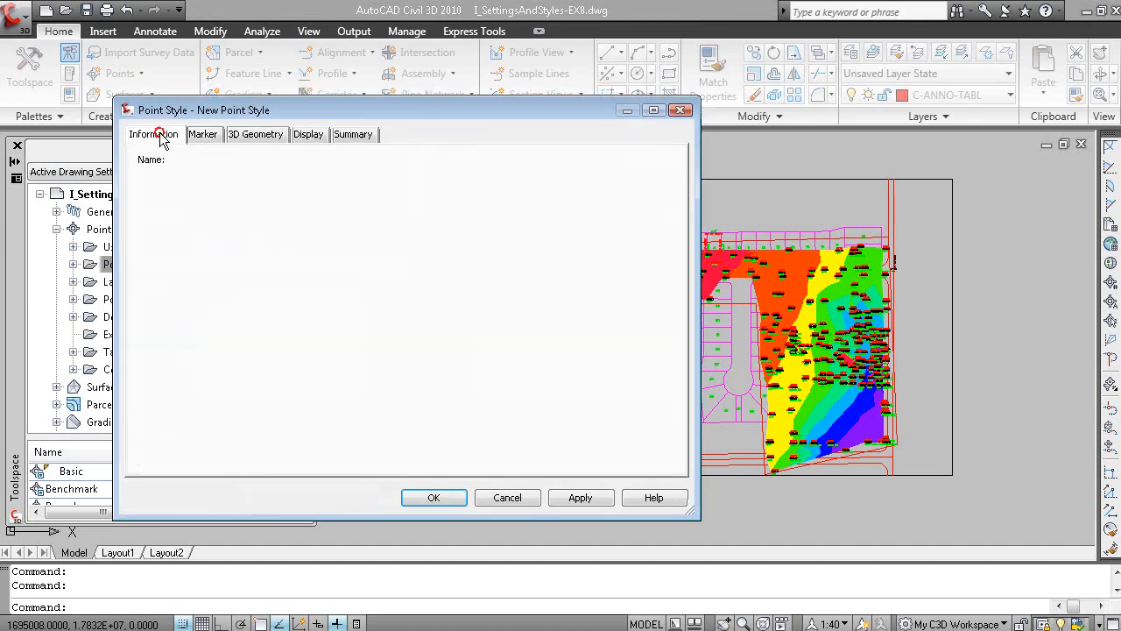
pyautogui.click(203, 134)
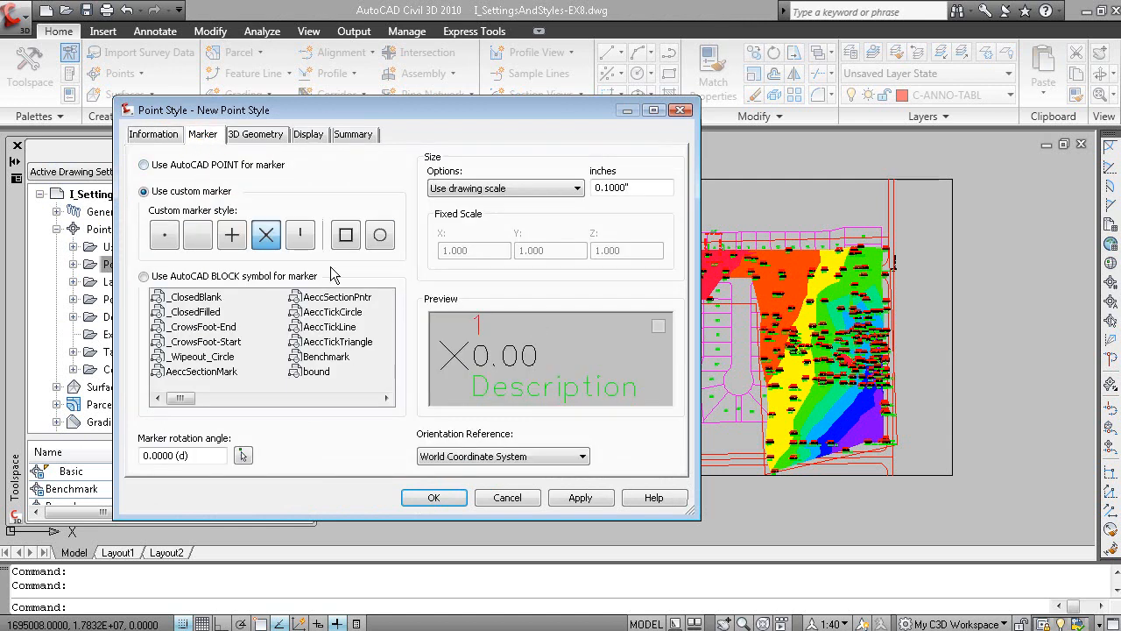
pyautogui.click(259, 134)
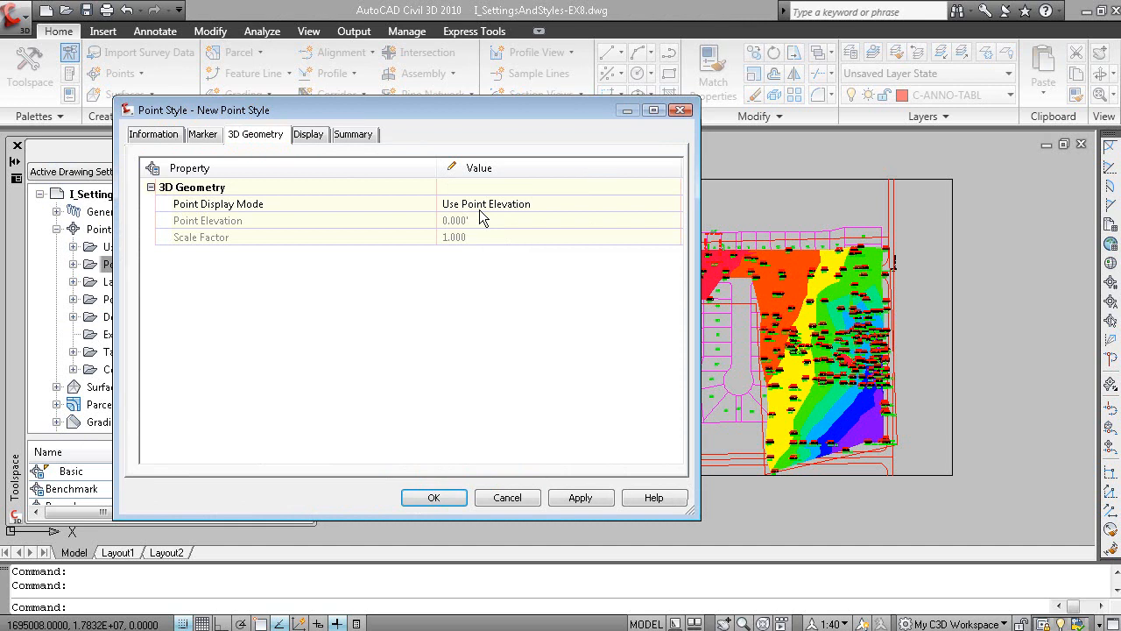
pyautogui.click(311, 135)
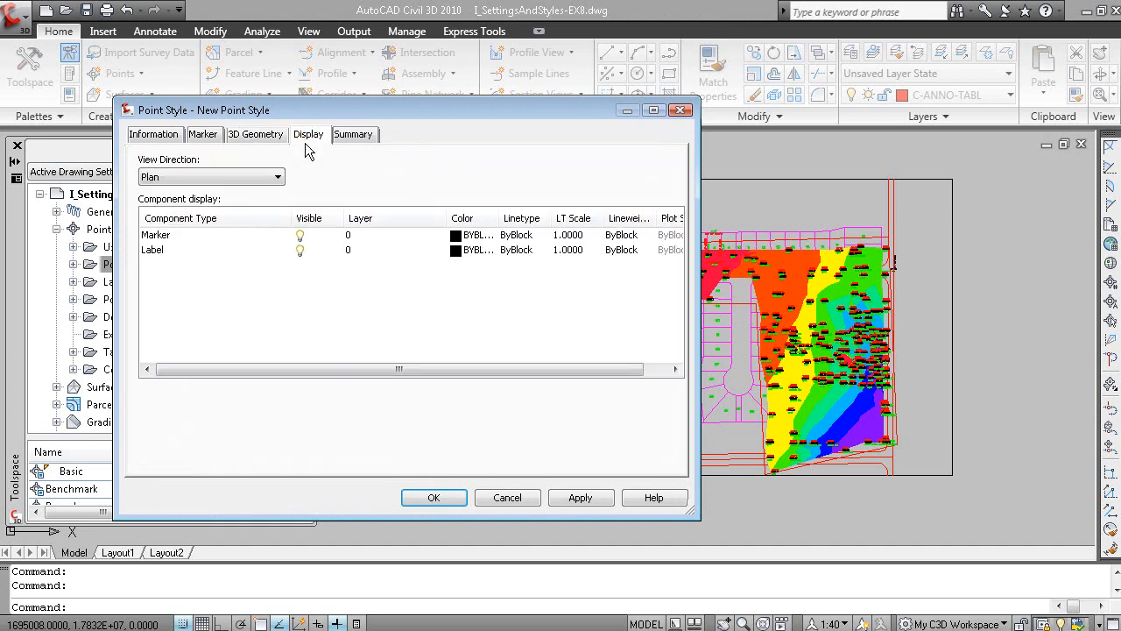
pyautogui.click(507, 497)
# Examine the Layout alignment style's design, marker and display settings, cancel without changes, and collapse the Alignment collection.
pyautogui.moveTo(298, 254); pyautogui.dragTo(299, 289)
pyautogui.doubleClick(112, 298)
pyautogui.click(156, 318)
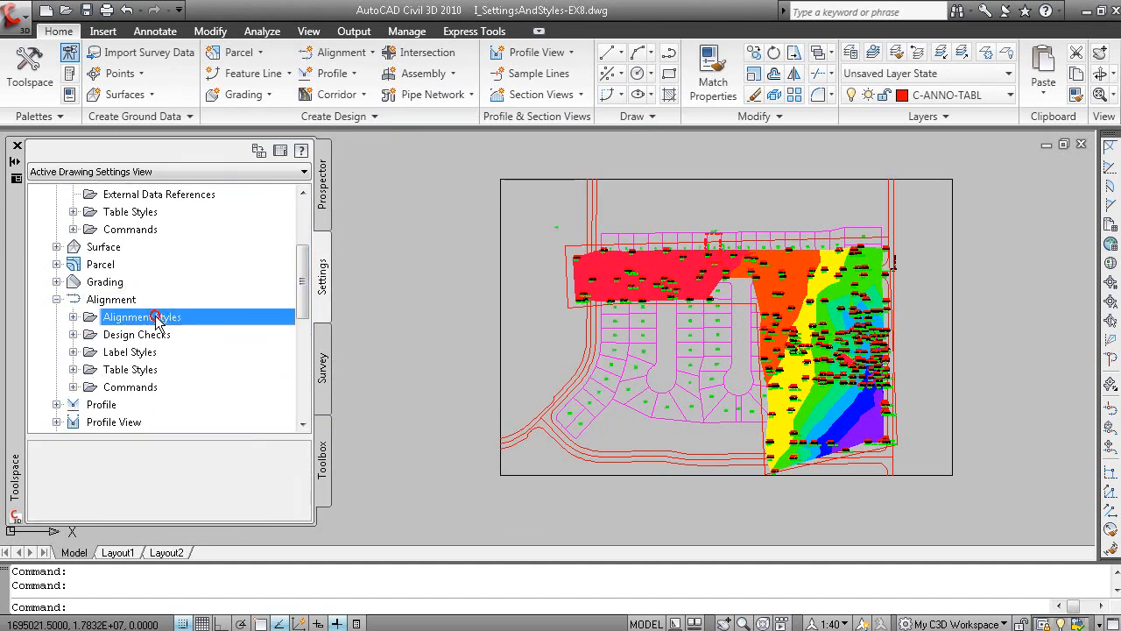
pyautogui.doubleClick(156, 317)
pyautogui.doubleClick(140, 389)
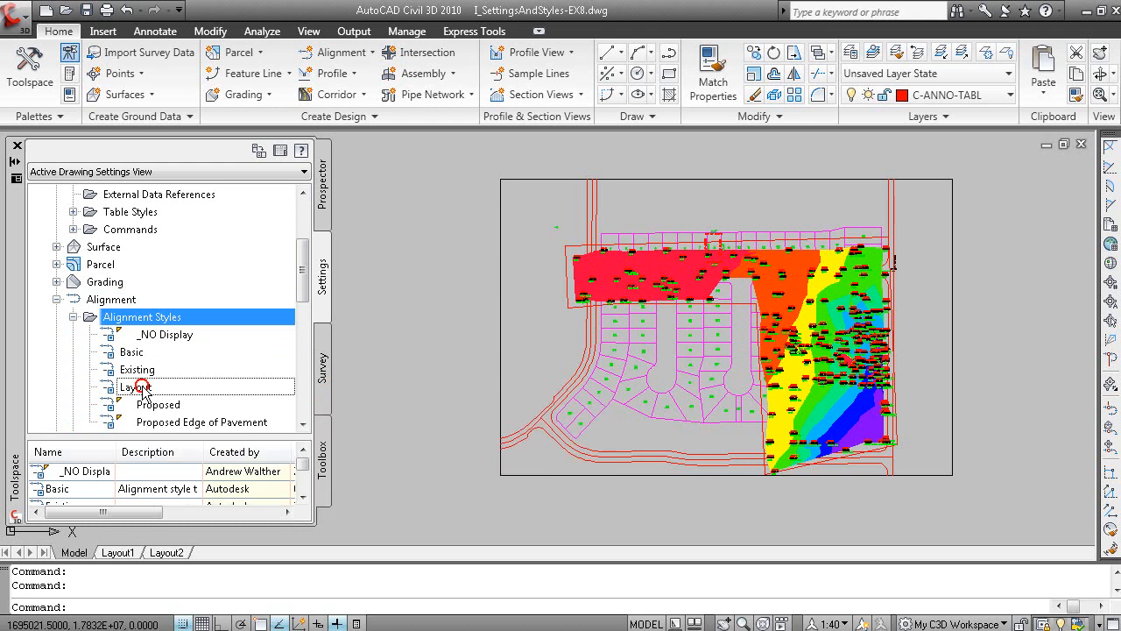
pyautogui.click(352, 145)
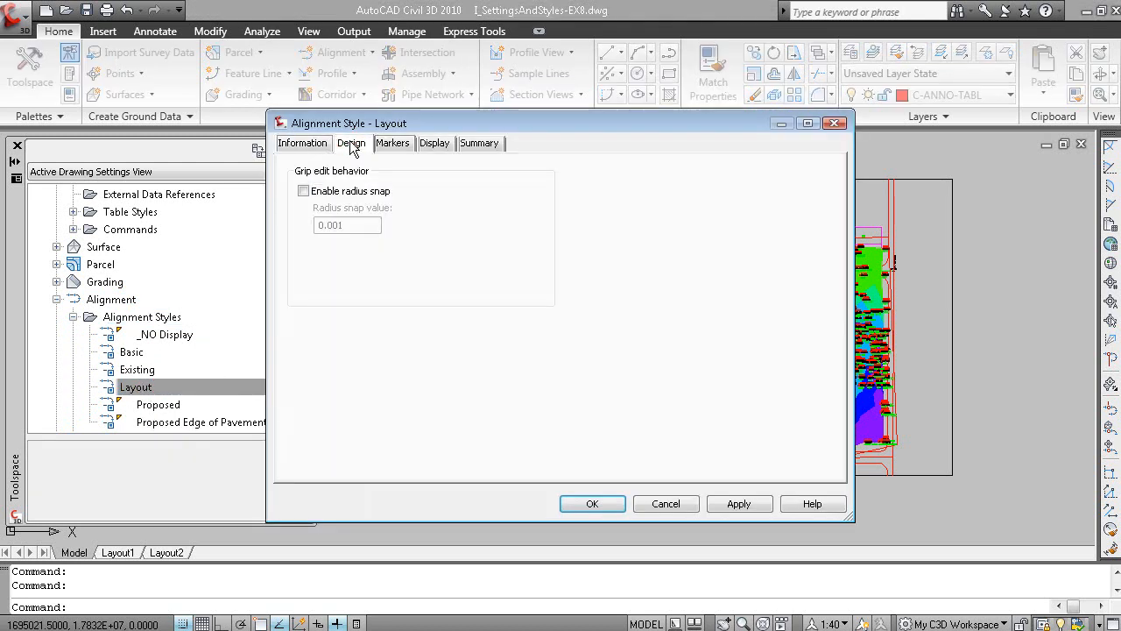
pyautogui.click(391, 149)
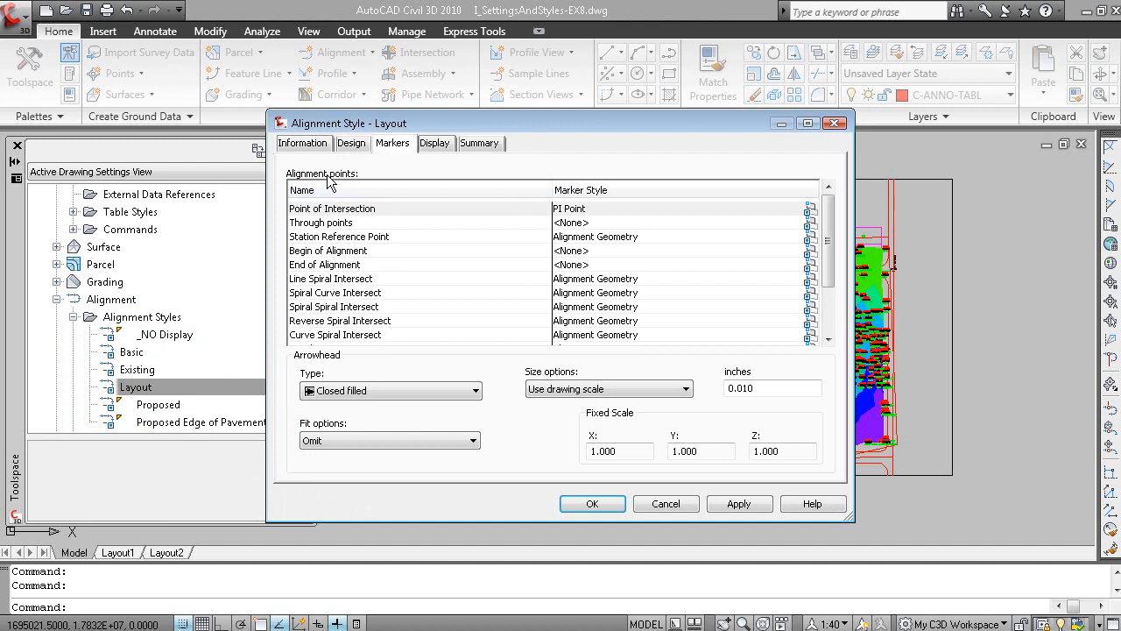
pyautogui.click(443, 147)
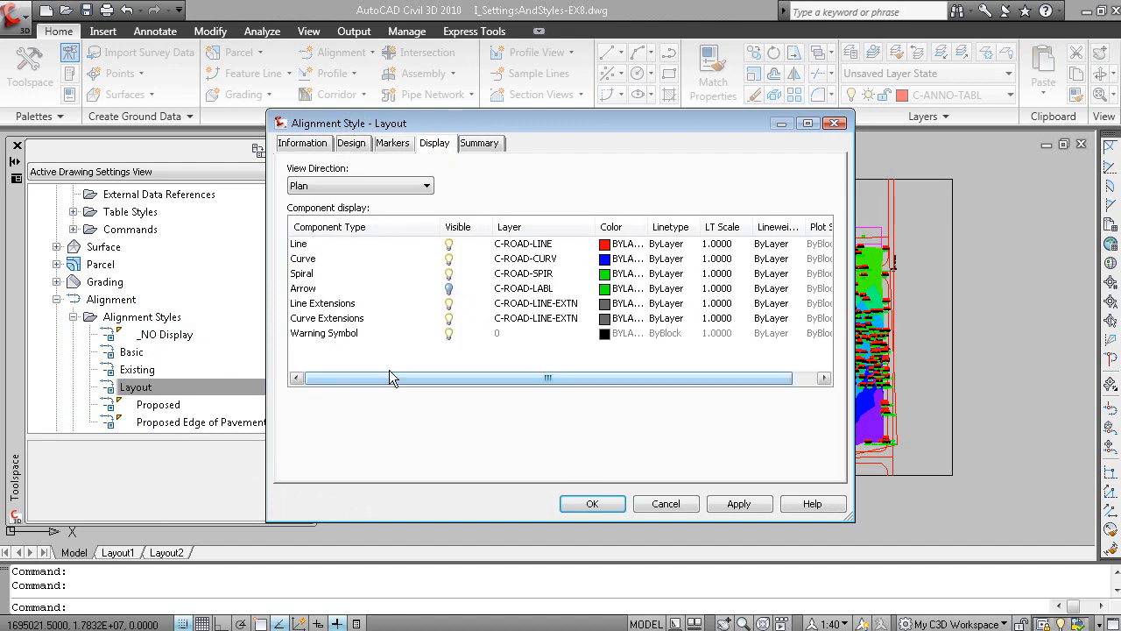
pyautogui.click(664, 504)
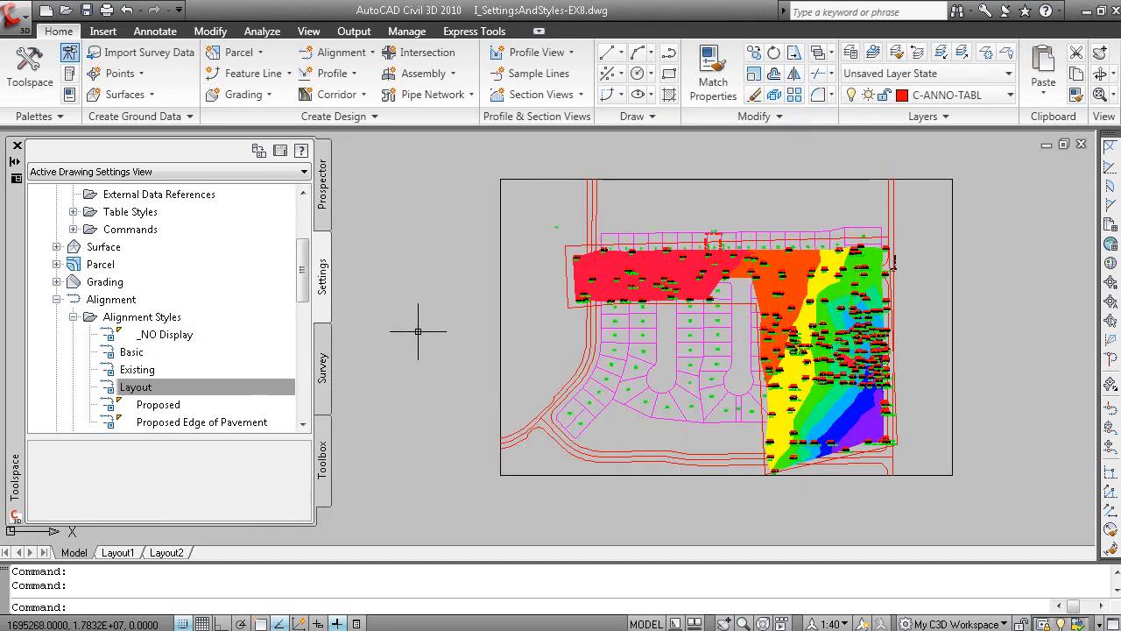
pyautogui.scroll(-2, 418, 328)
pyautogui.click(56, 300)
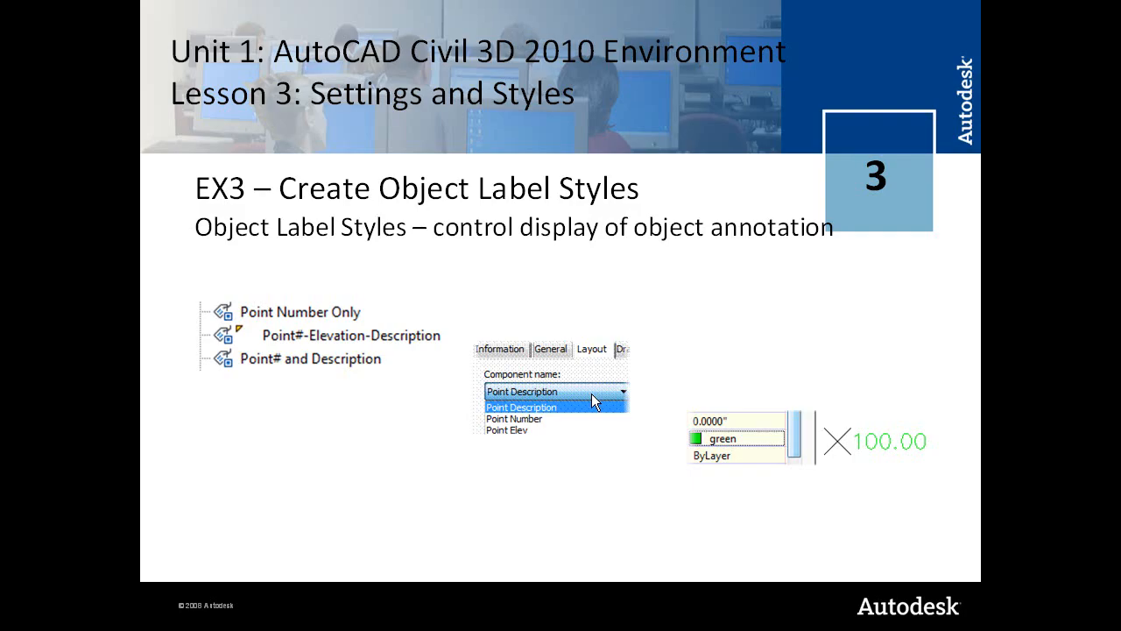
pyautogui.click(676, 327)
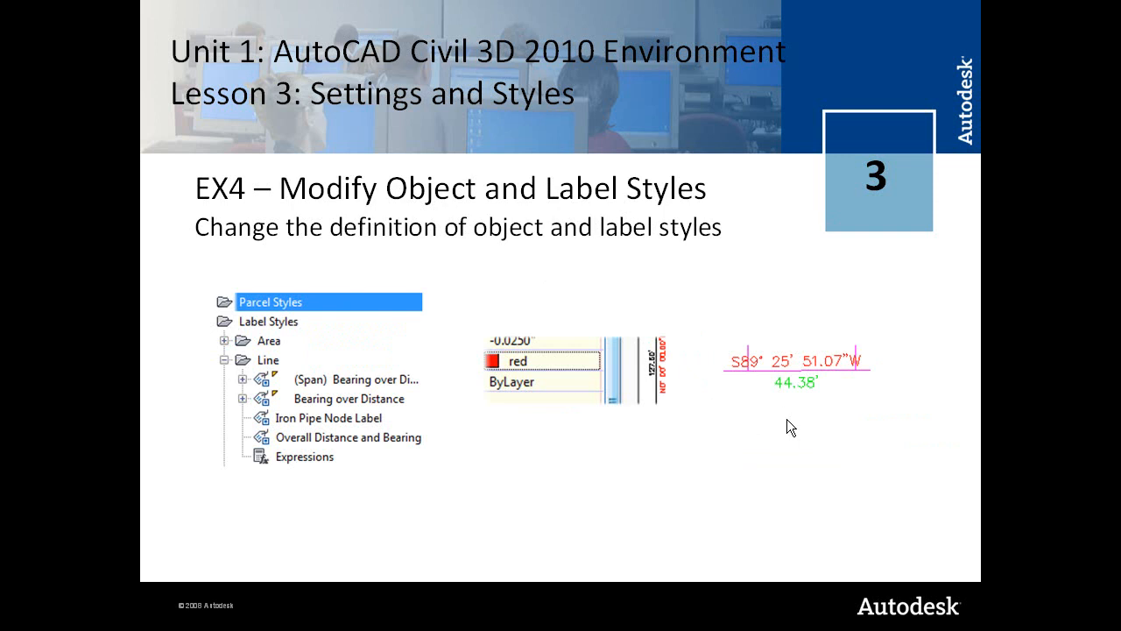
pyautogui.click(627, 313)
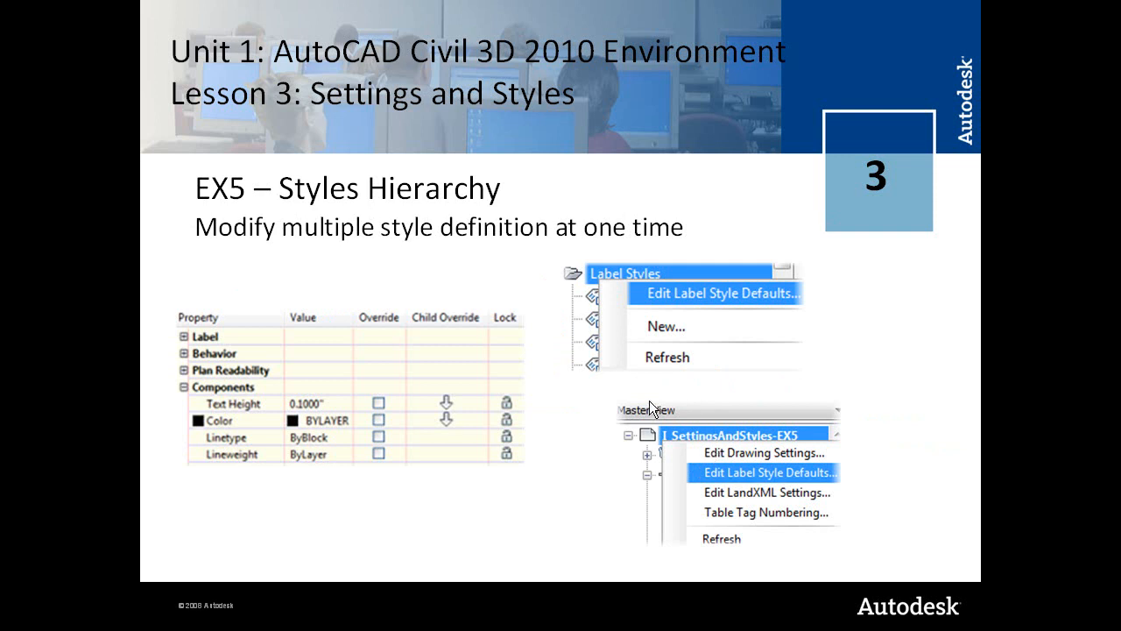
pyautogui.hotkey('alt', 'Tab')
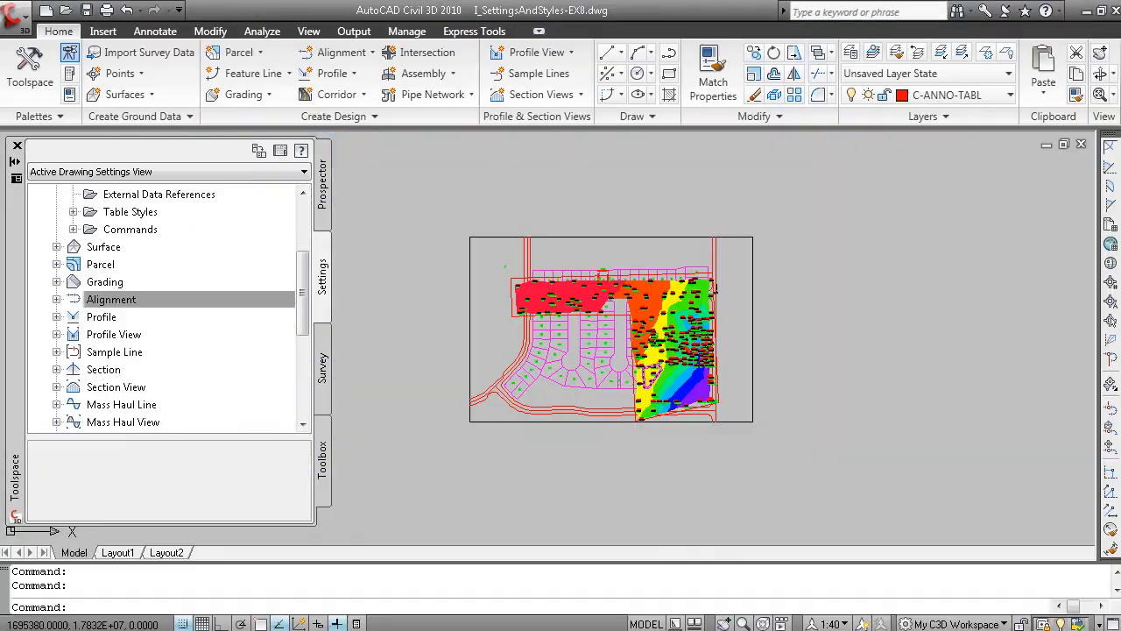
# Collapse the Point collection and check where label style defaults can be edited at the drawing and Point levels.
pyautogui.click(300, 219)
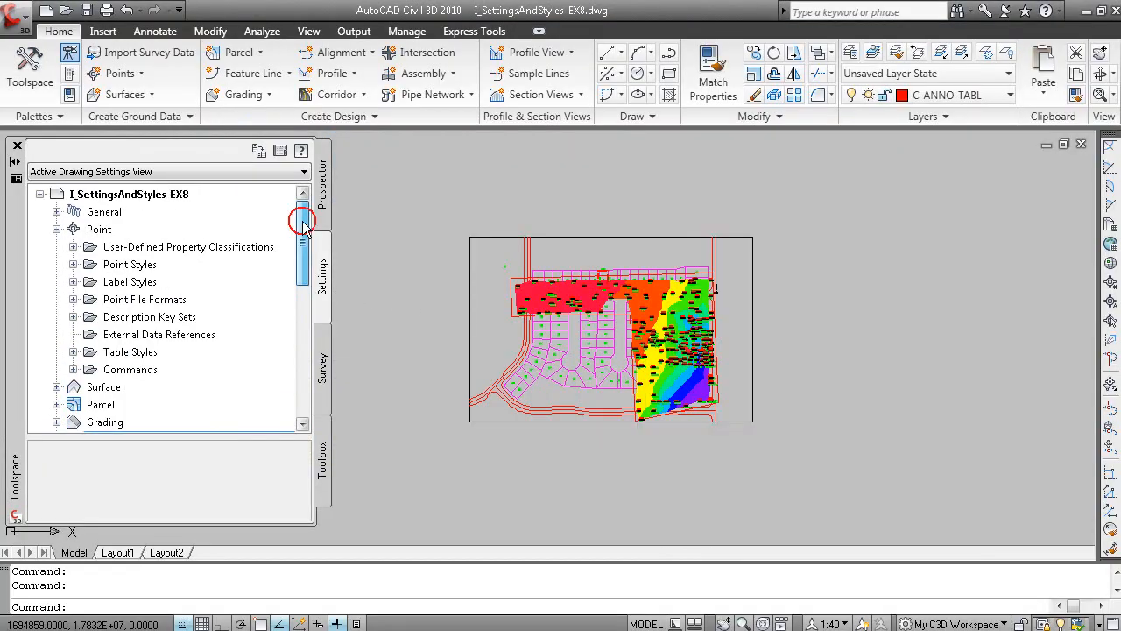
pyautogui.click(56, 229)
pyautogui.click(172, 193)
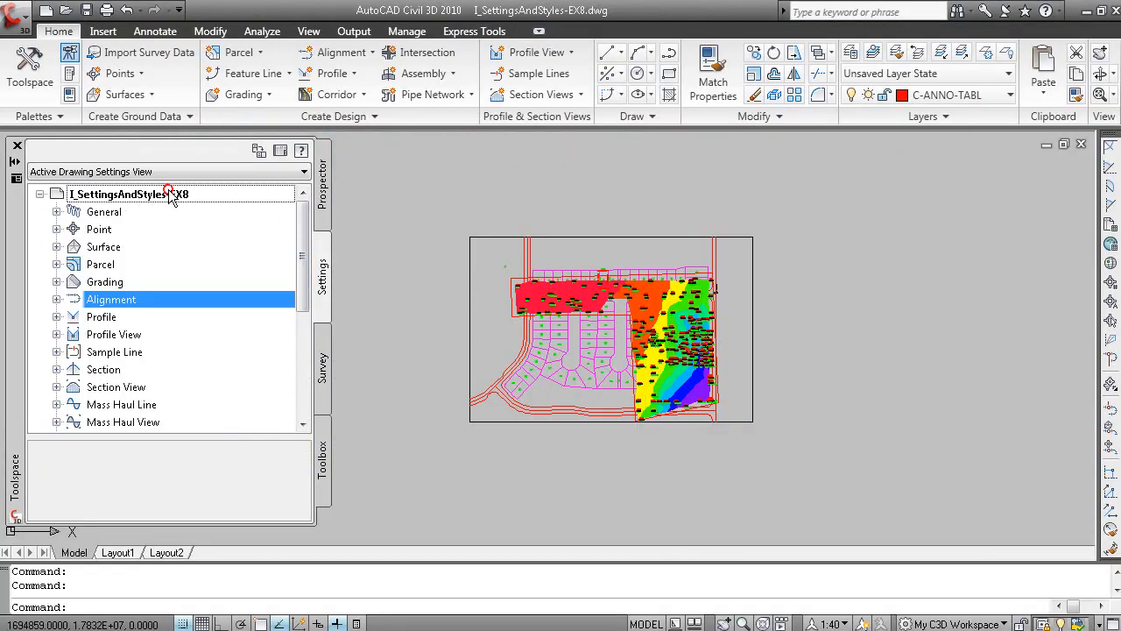
pyautogui.rightClick(208, 190)
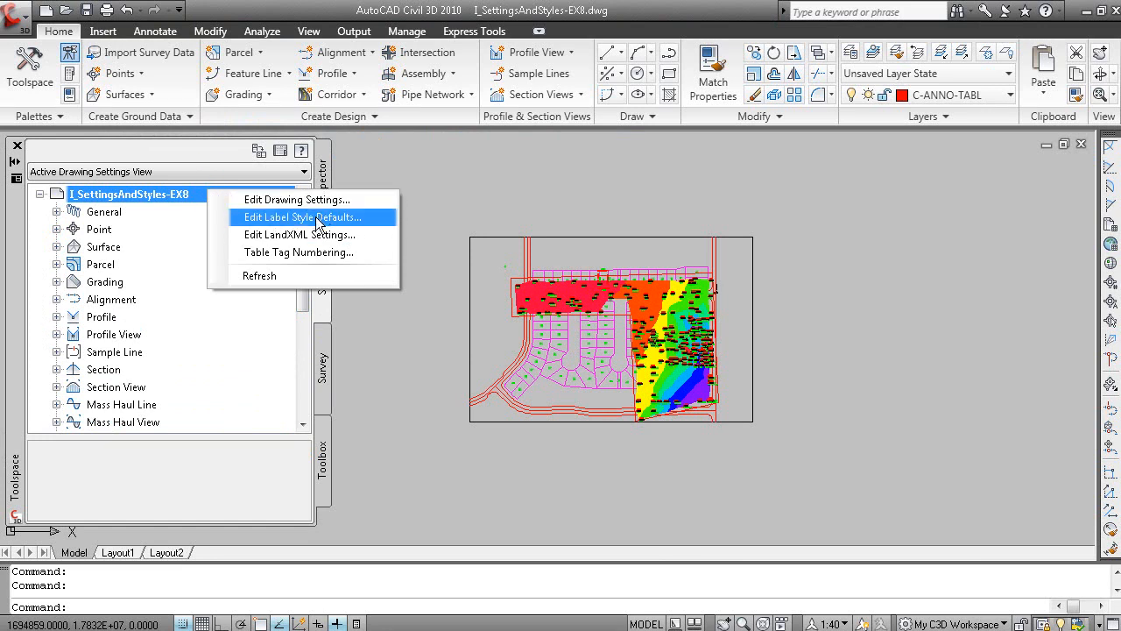
pyautogui.click(101, 230)
pyautogui.rightClick(130, 232)
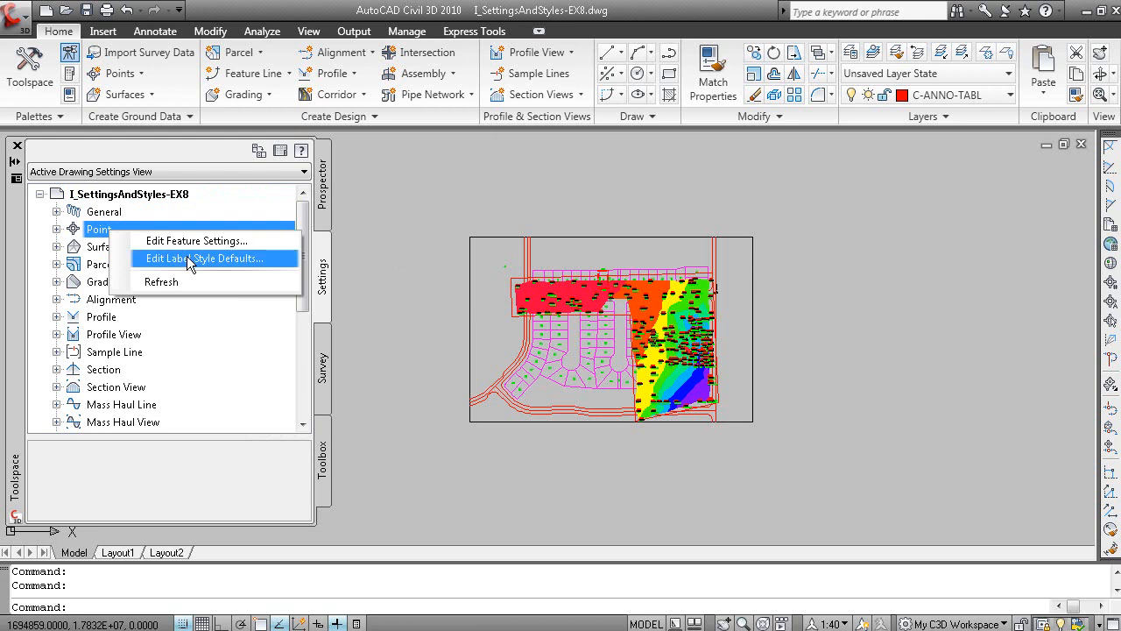
pyautogui.click(102, 234)
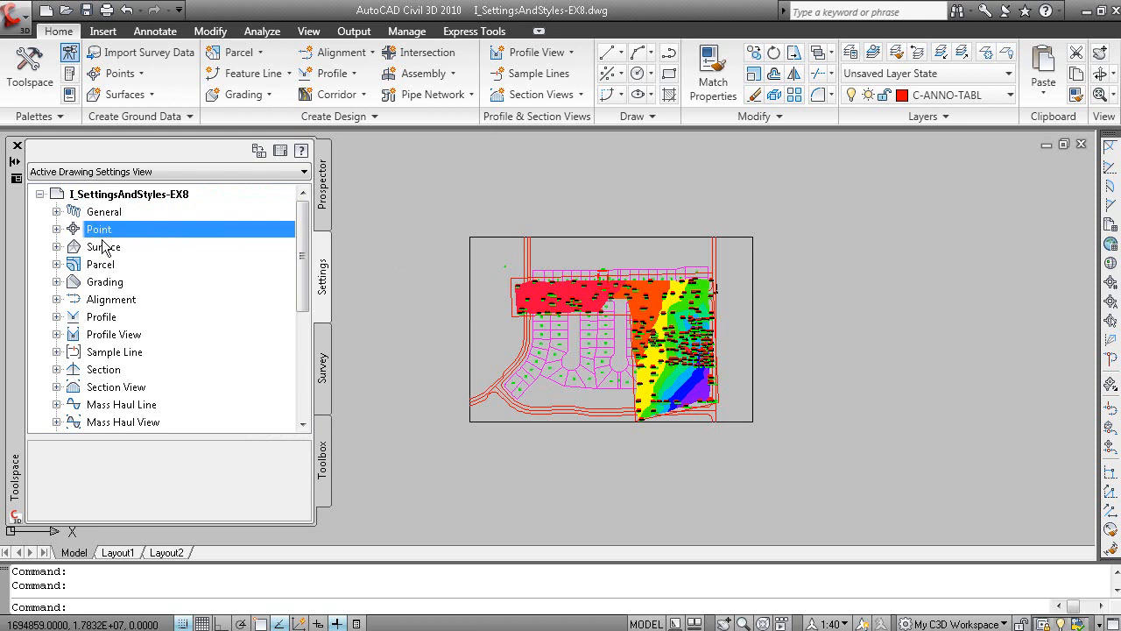
# Open the label style defaults for the Alignment collection and expand all of their property groups.
pyautogui.click(112, 300)
pyautogui.rightClick(162, 303)
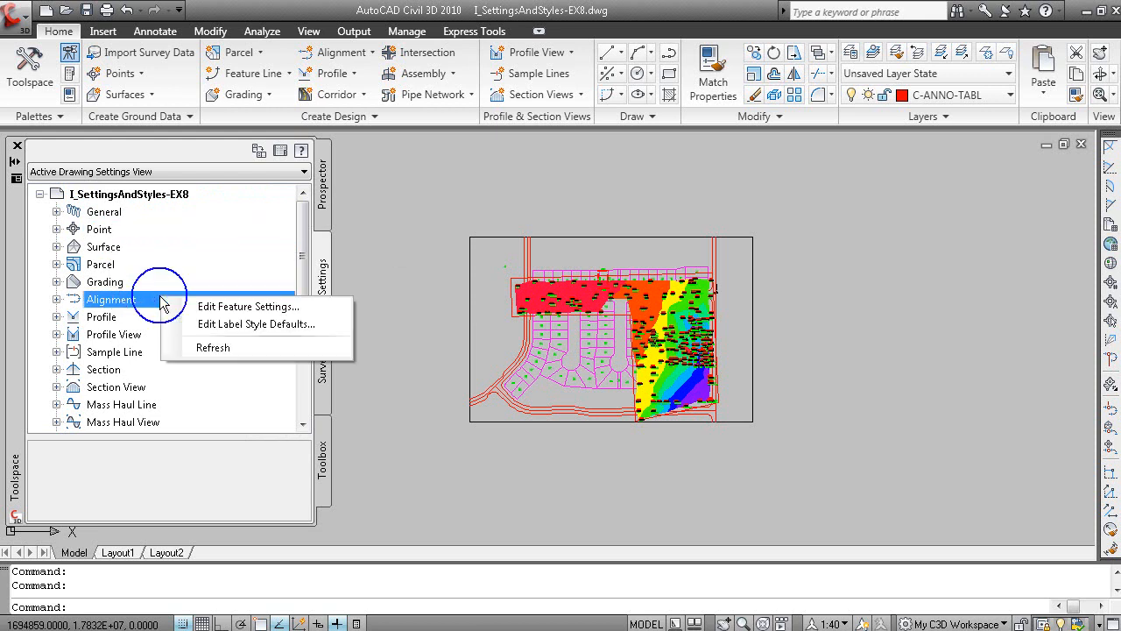
pyautogui.click(274, 324)
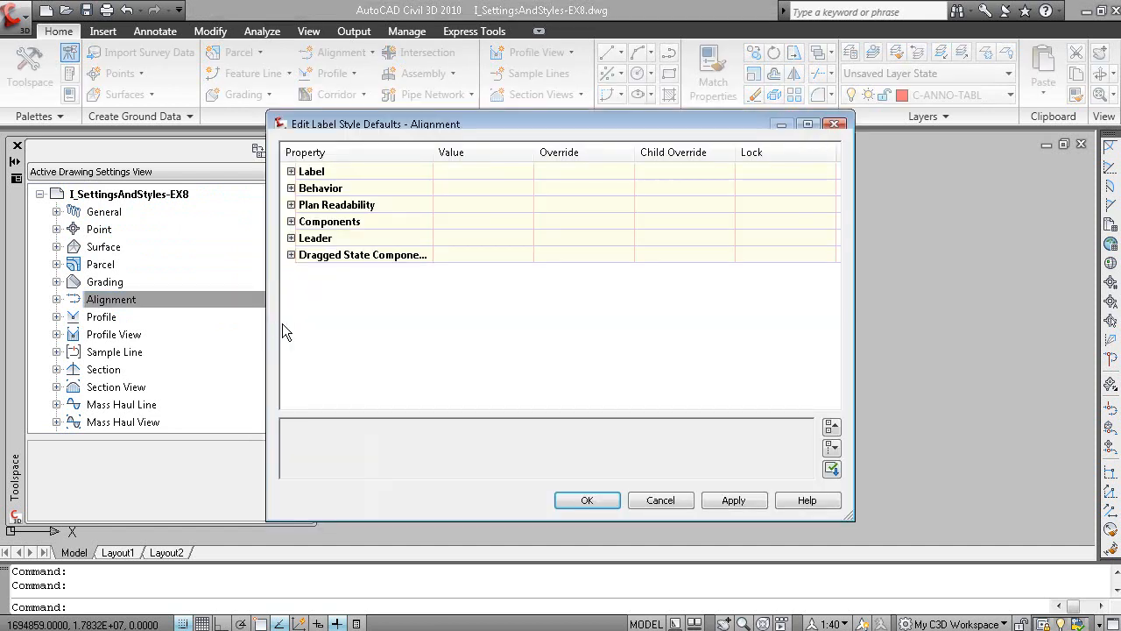
pyautogui.click(832, 447)
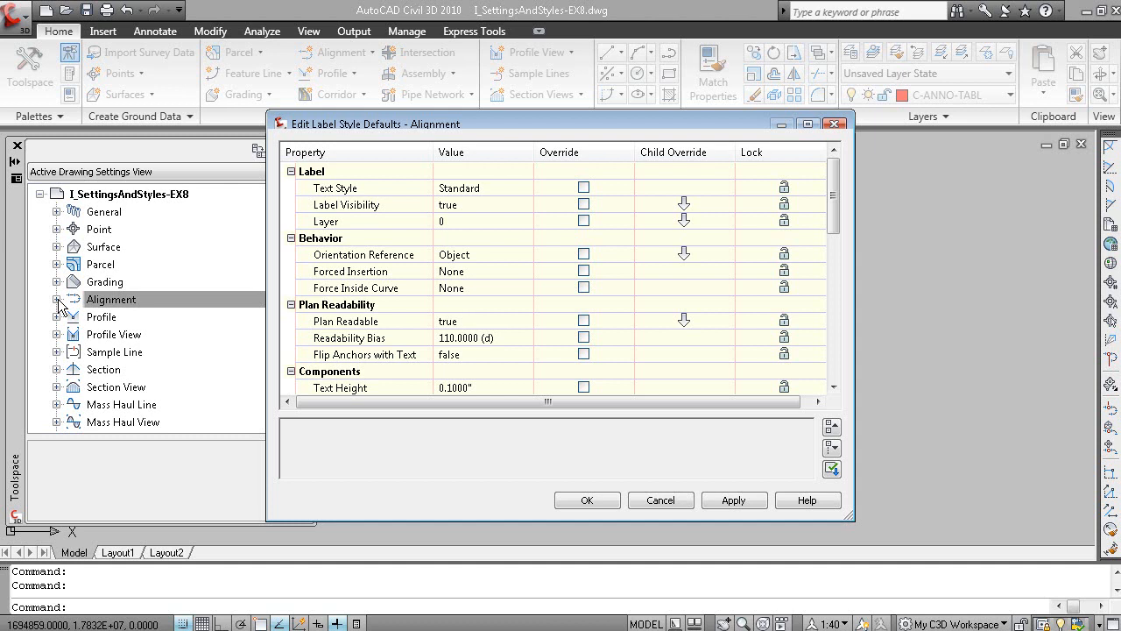
# Set the default layer for alignment labels to C-ROAD-TEXT and force it onto all child label styles.
pyautogui.click(346, 220)
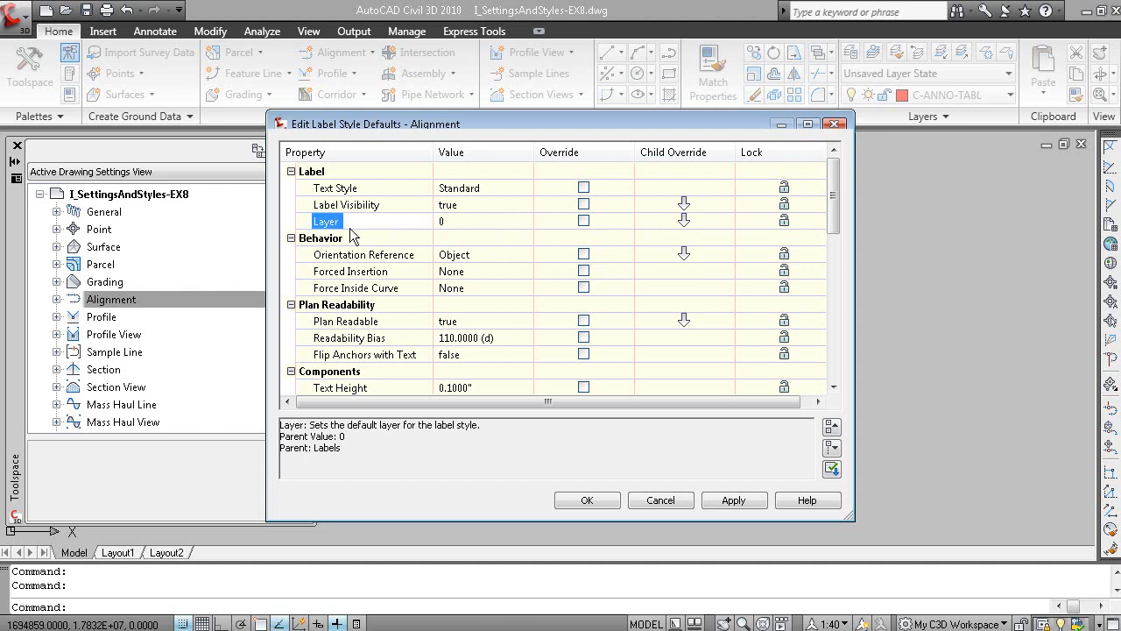
pyautogui.click(445, 223)
pyautogui.click(526, 221)
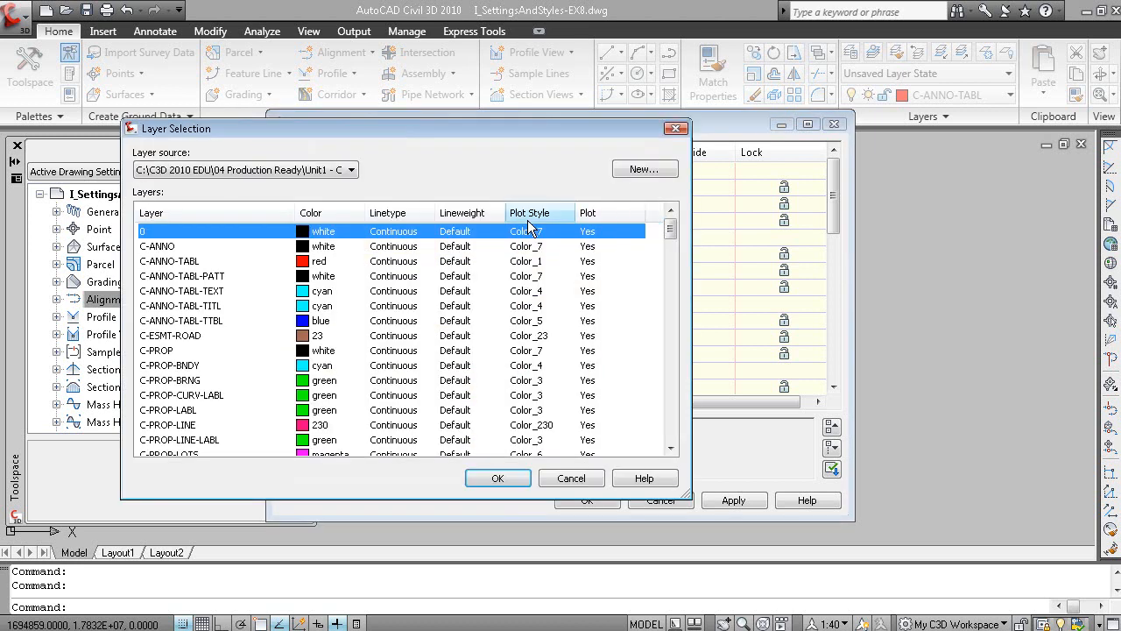
pyautogui.click(194, 397)
pyautogui.scroll(-7, 194, 407)
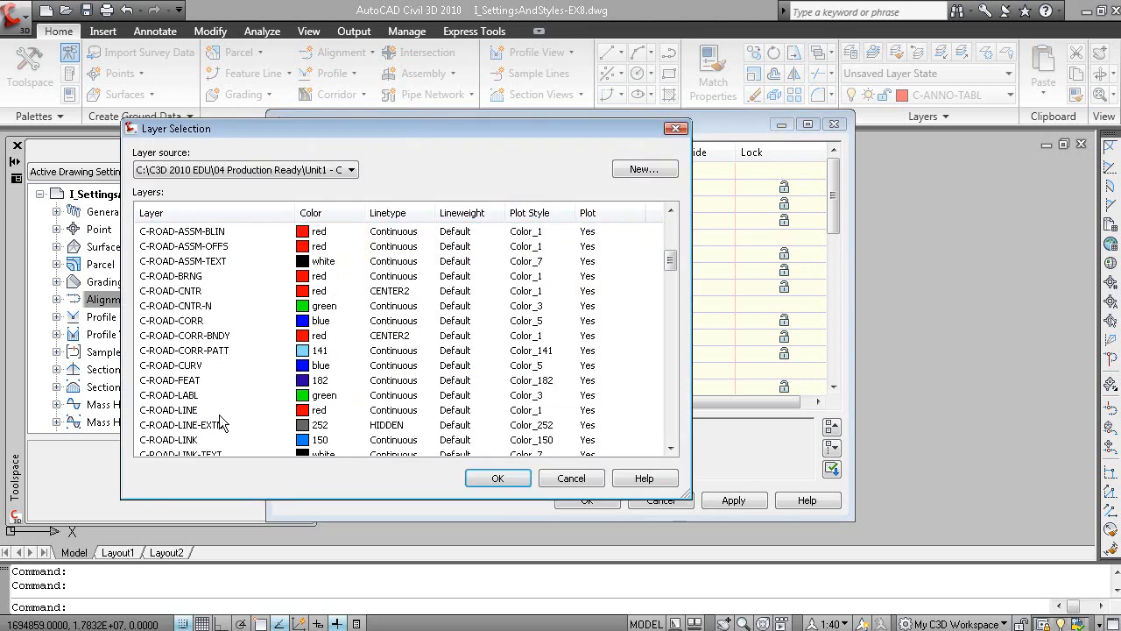
pyautogui.scroll(-4, 210, 427)
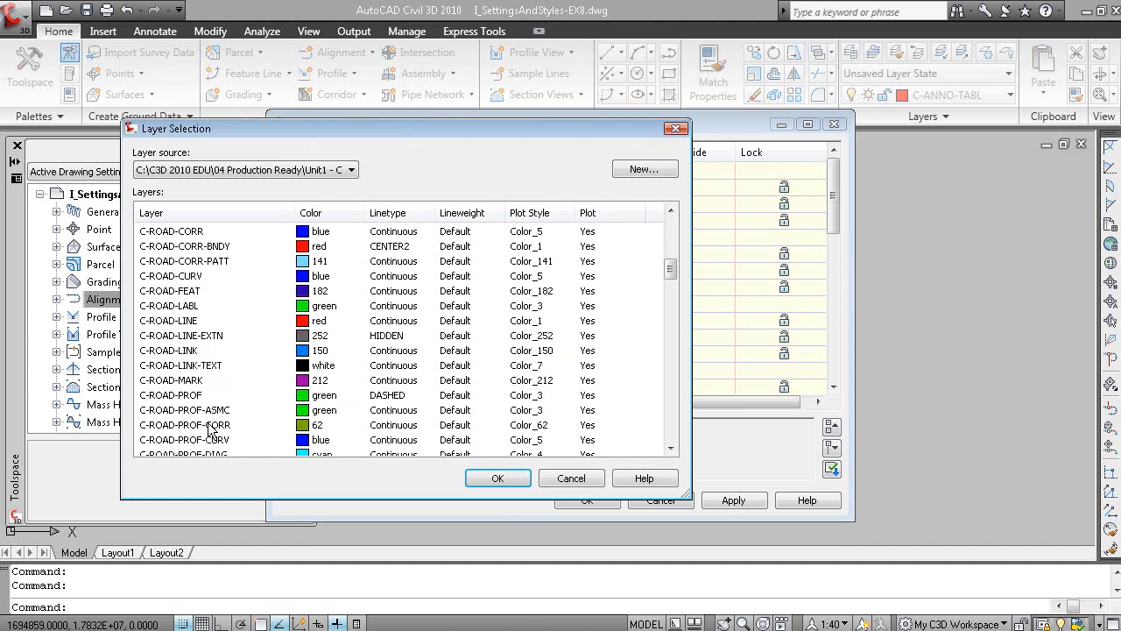
pyautogui.scroll(-10, 211, 428)
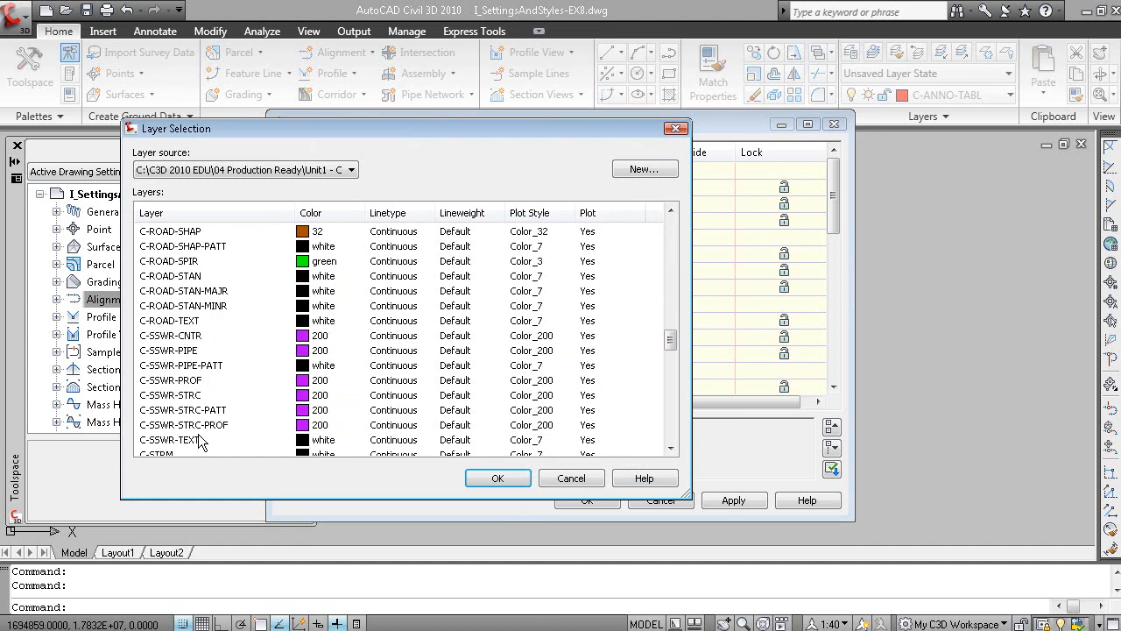
pyautogui.scroll(2, 200, 437)
pyautogui.click(192, 410)
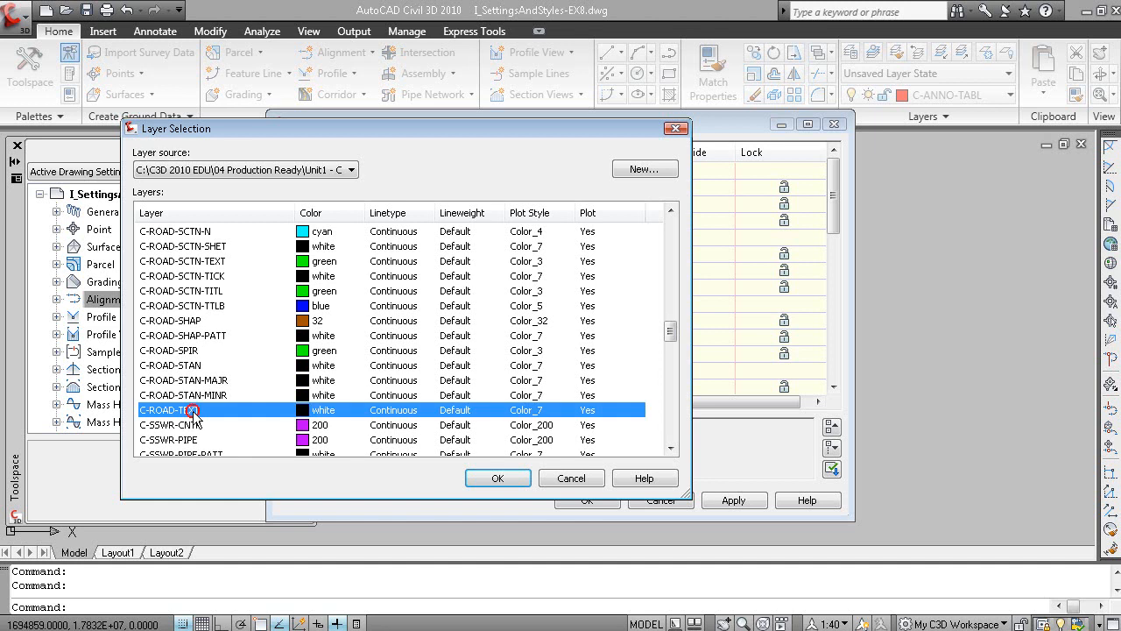
pyautogui.click(496, 478)
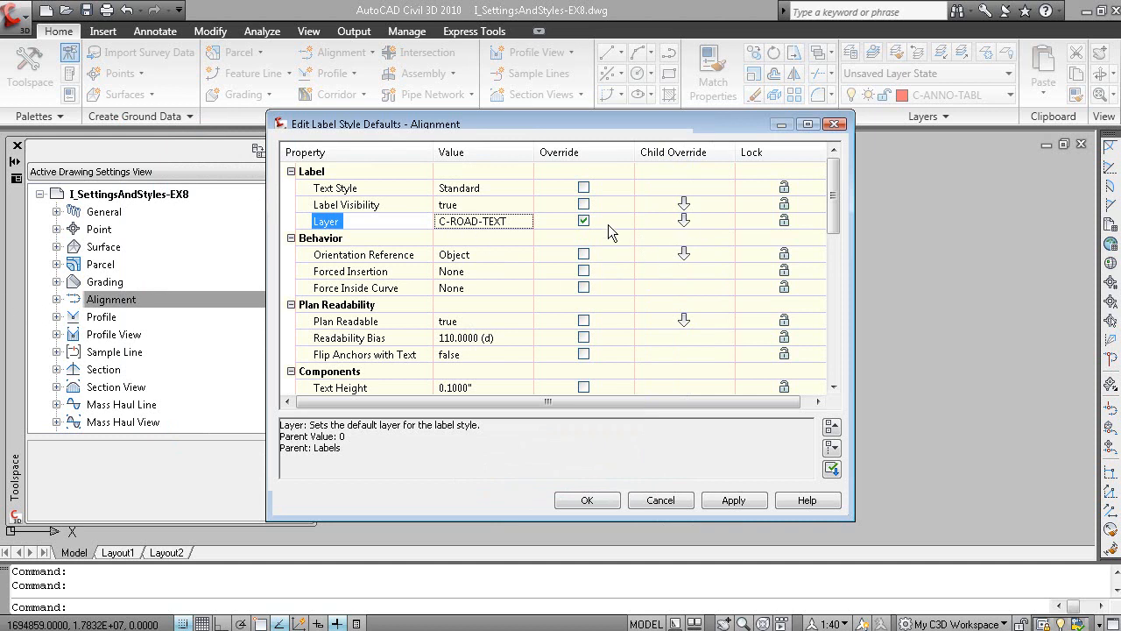
pyautogui.click(684, 220)
pyautogui.click(586, 501)
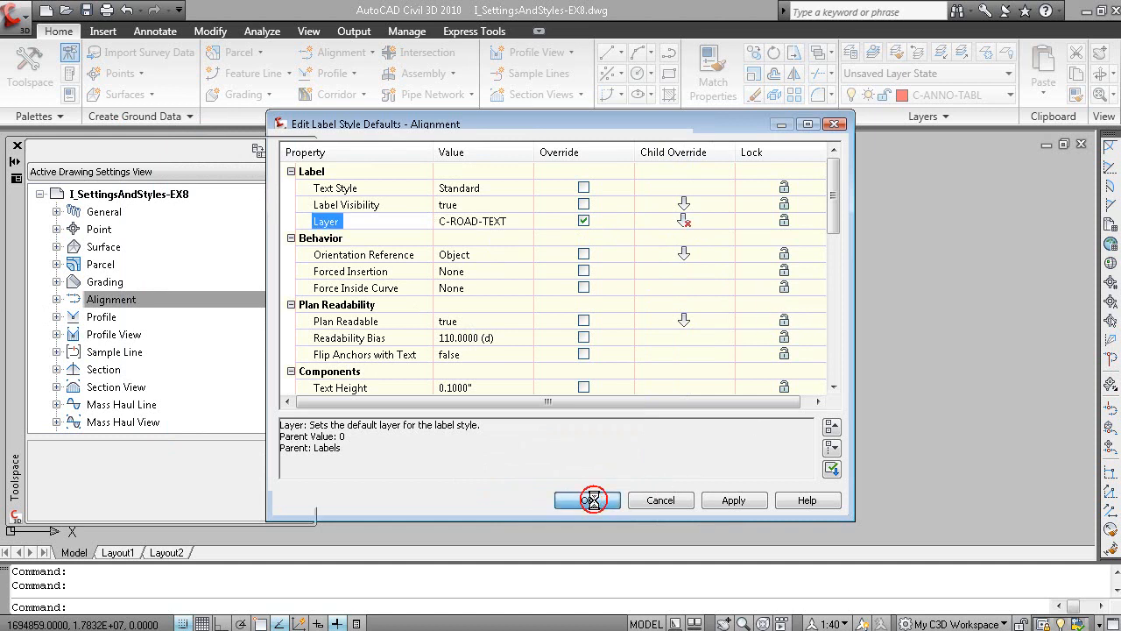
# Inspect the layer of the Perpendicular with Tick and Line style under the alignment's Geometry Point station labels, and cancel without changes.
pyautogui.click(56, 299)
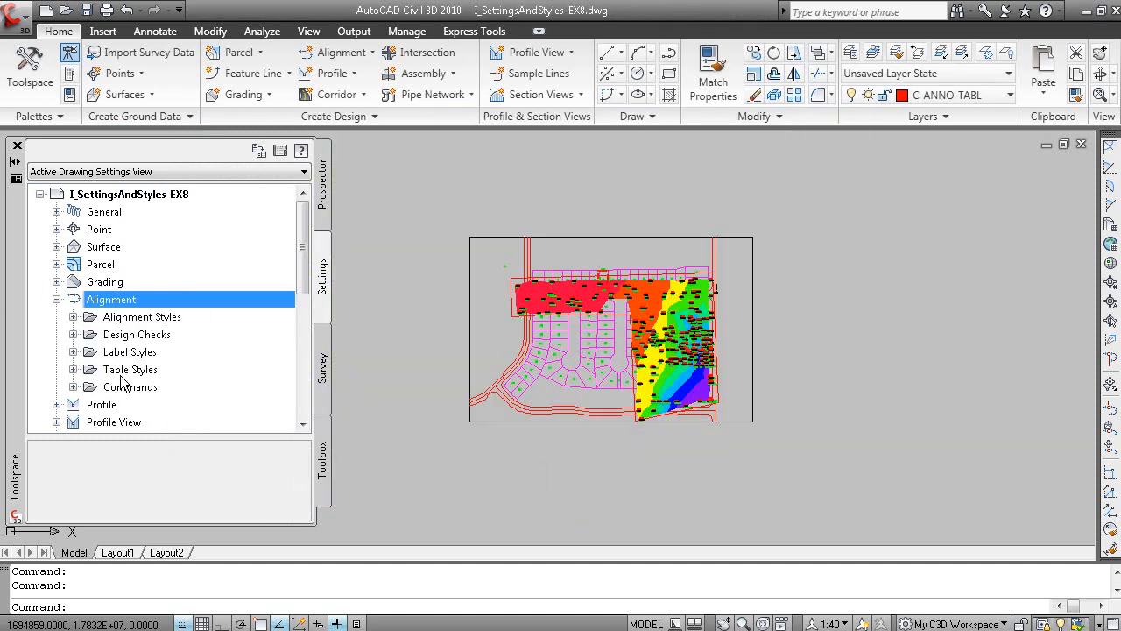
pyautogui.click(74, 351)
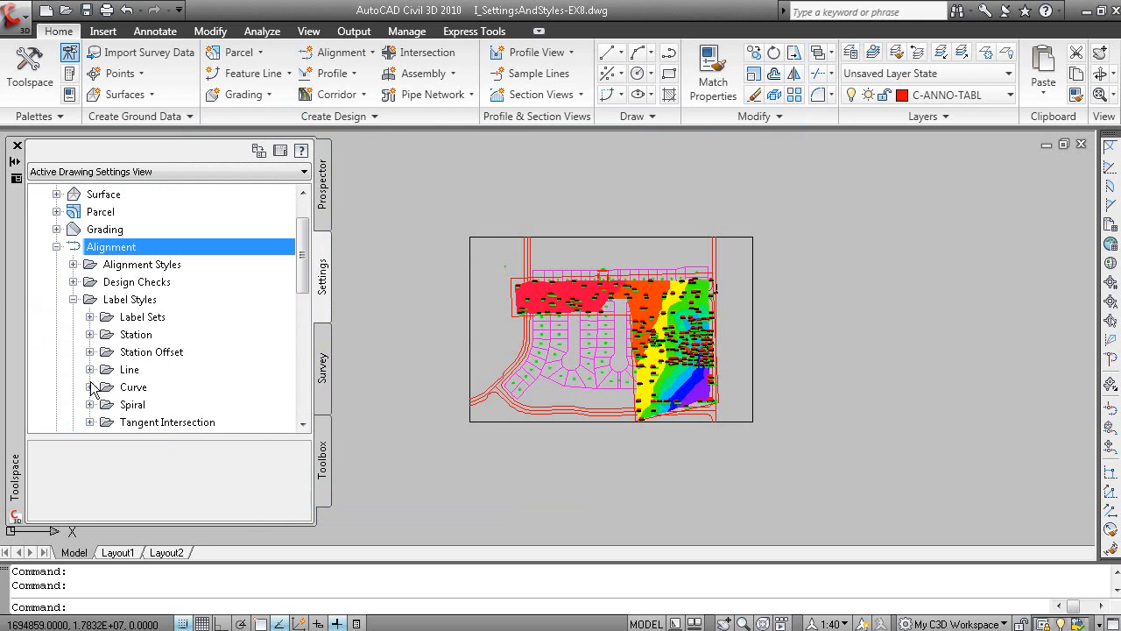
pyautogui.click(90, 335)
pyautogui.doubleClick(180, 353)
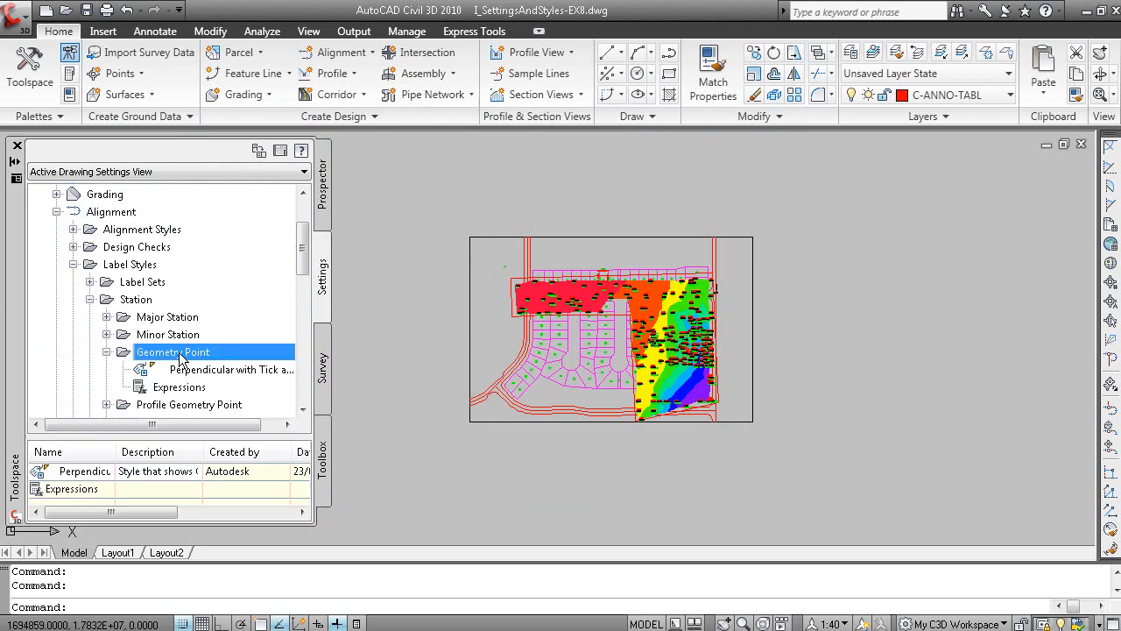
pyautogui.click(210, 369)
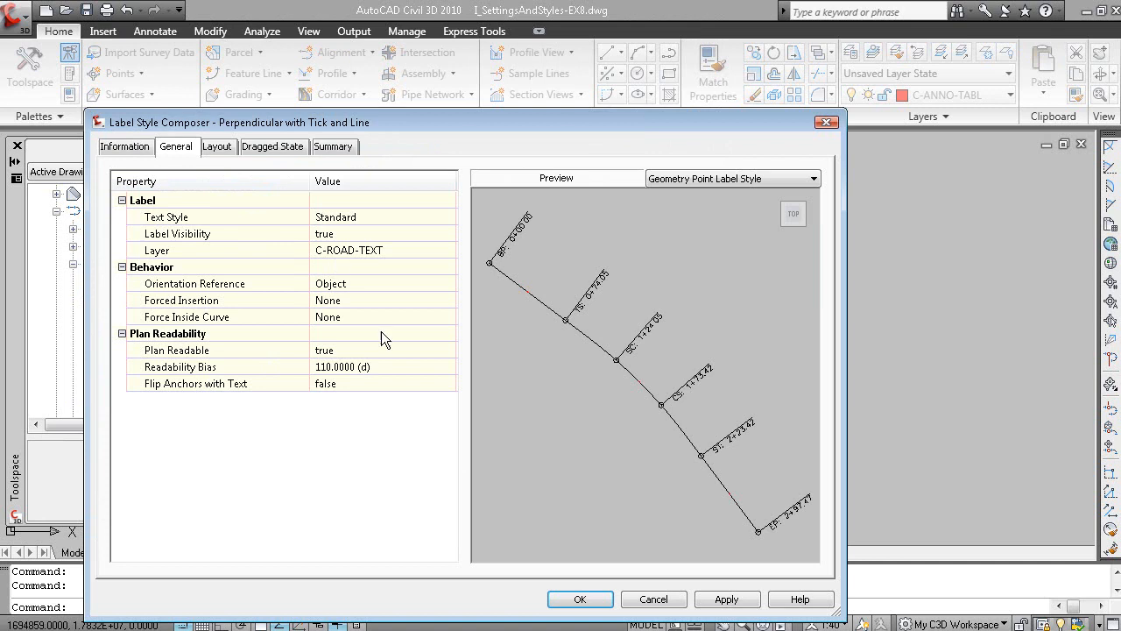
pyautogui.click(650, 599)
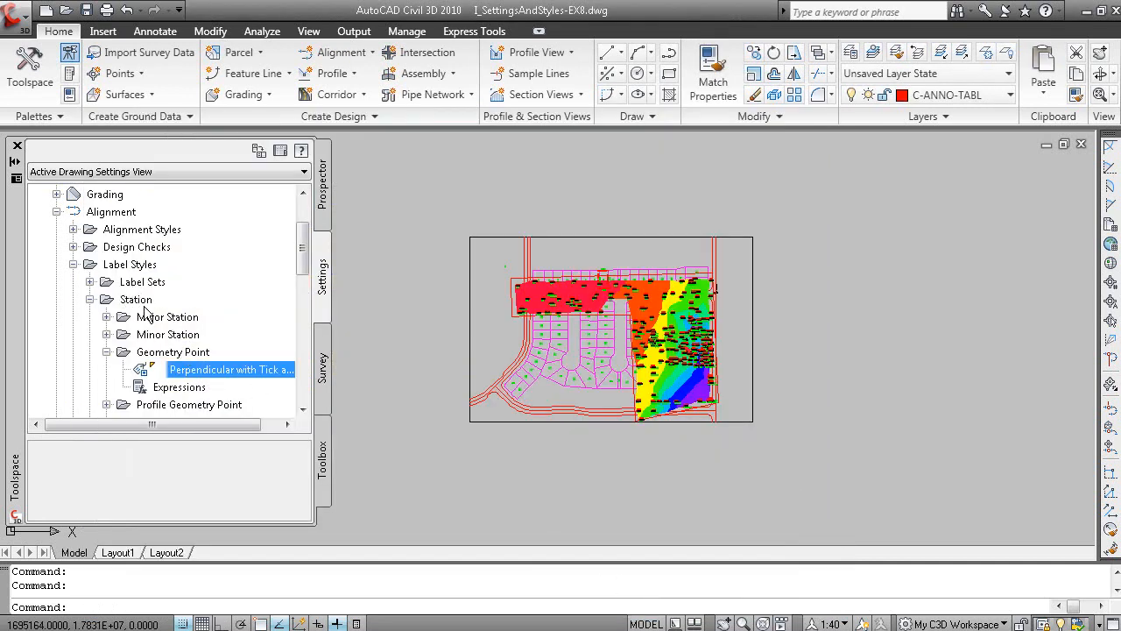
# Inspect the general settings of the Bearing over Distance alignment line label style and cancel without changes.
pyautogui.scroll(-2, 175, 370)
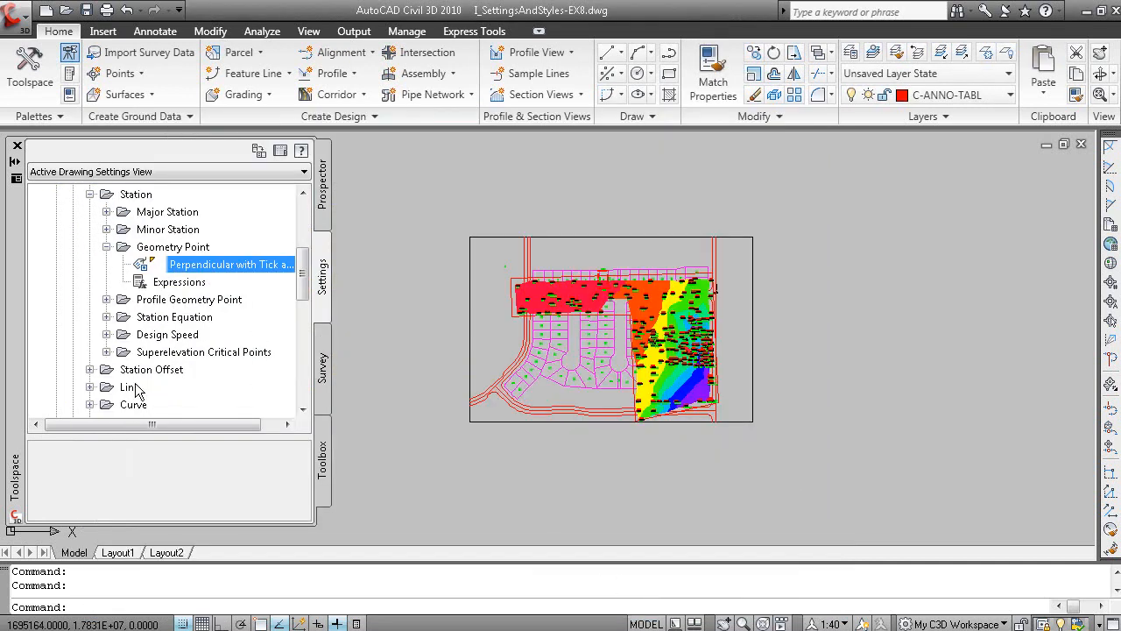
pyautogui.doubleClick(131, 387)
pyautogui.doubleClick(208, 386)
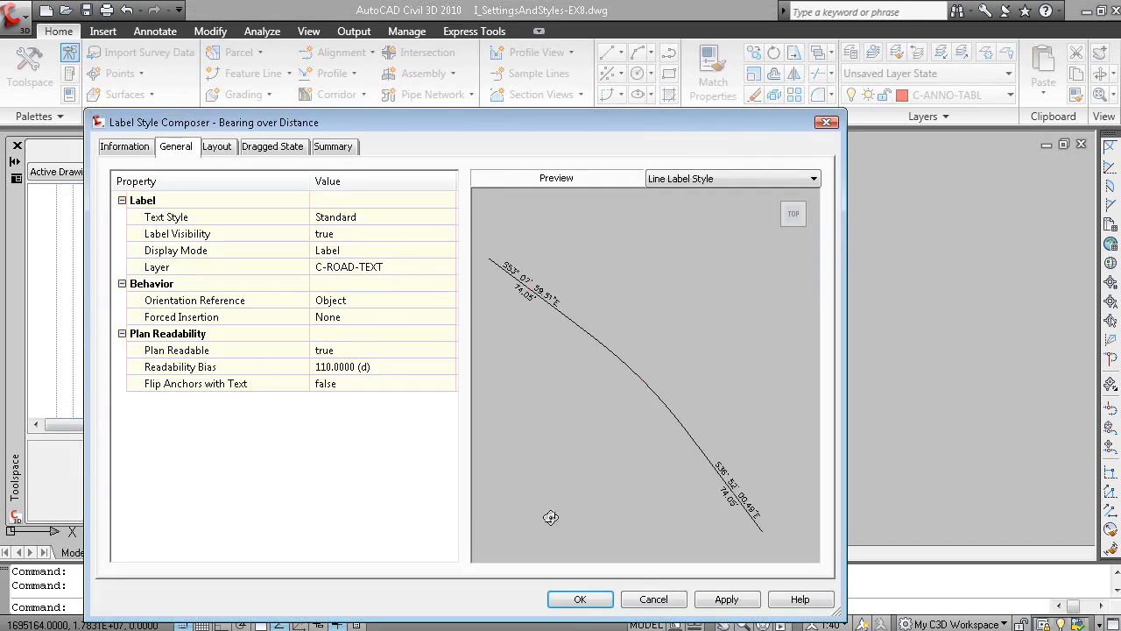
pyautogui.click(653, 598)
# In the drawing-wide label style defaults, set the label layer to C-ANNO and override the layer in all child styles.
pyautogui.moveTo(303, 289); pyautogui.dragTo(289, 215)
pyautogui.rightClick(164, 197)
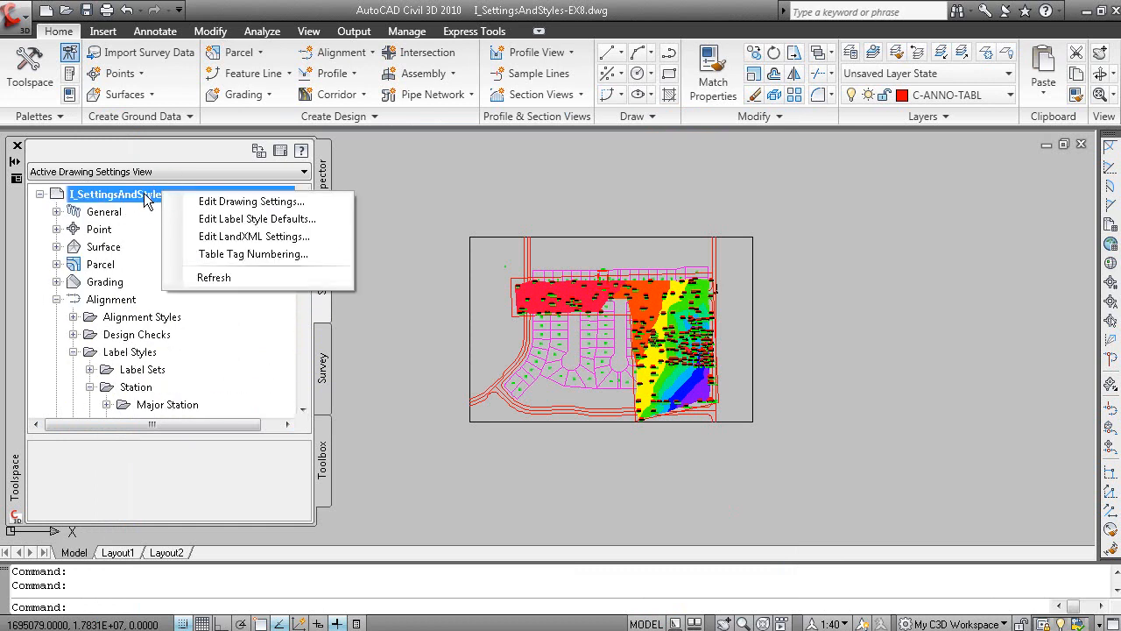
pyautogui.click(297, 218)
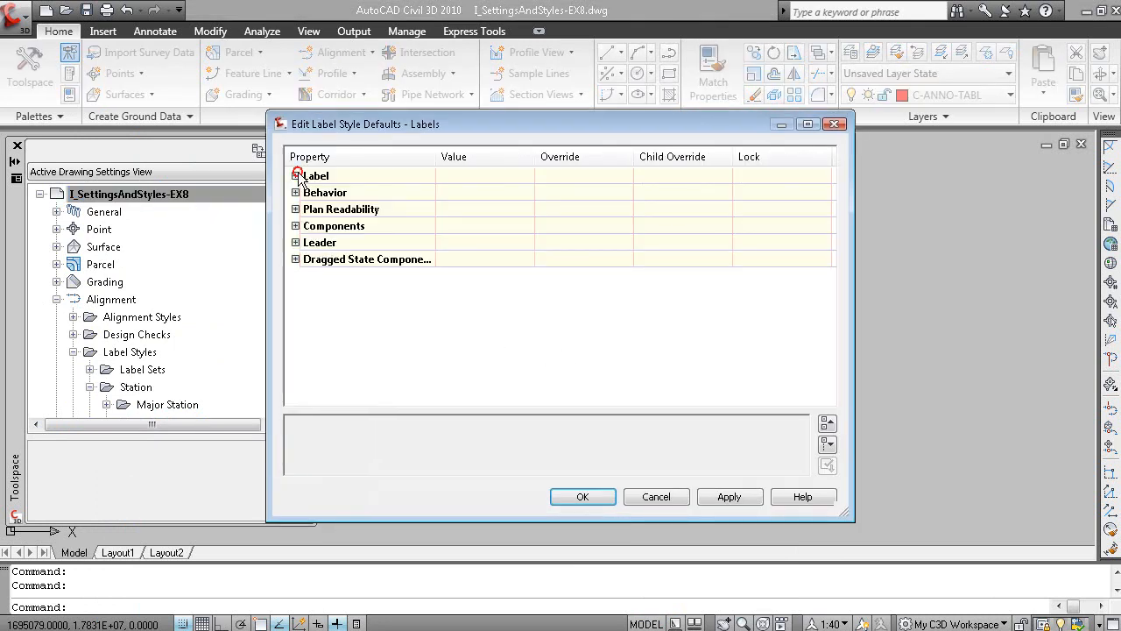
pyautogui.click(296, 176)
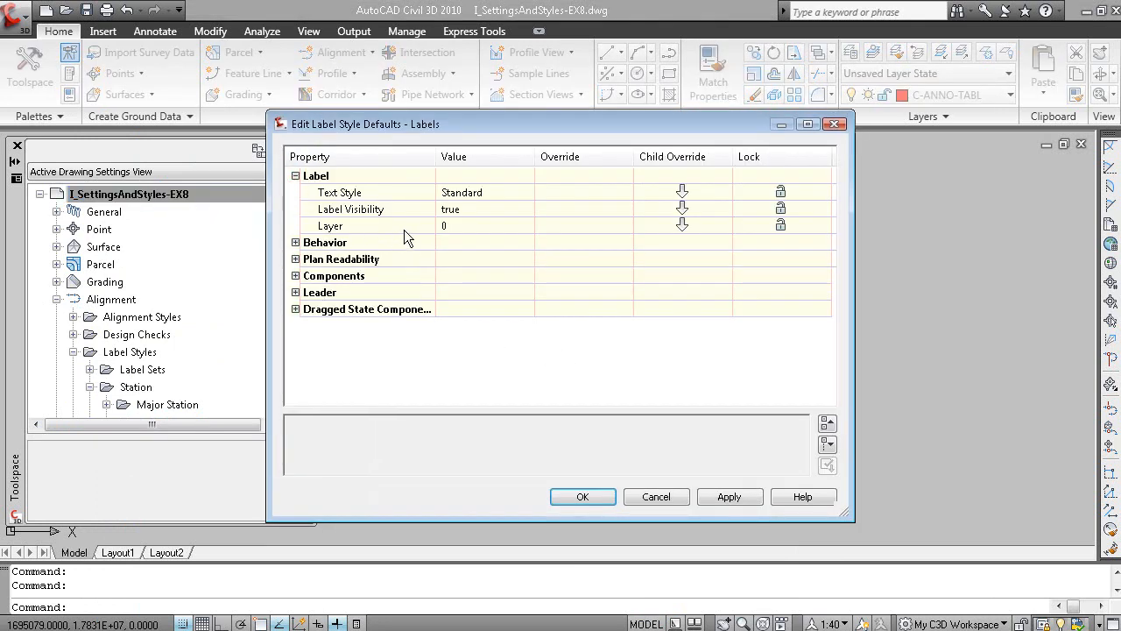
pyautogui.click(683, 226)
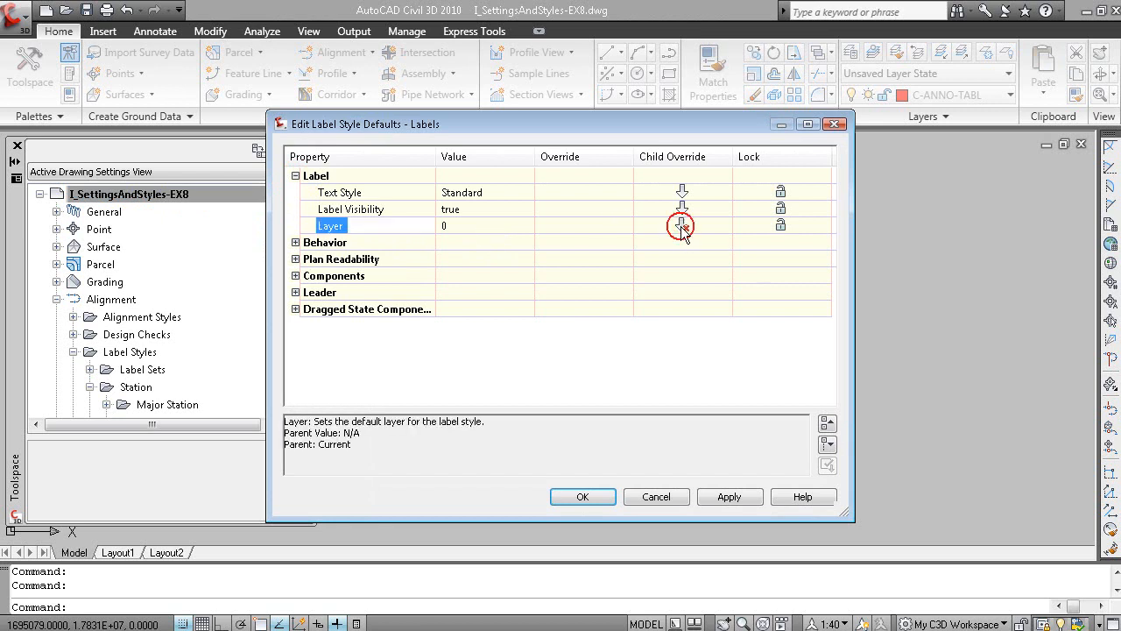
pyautogui.click(488, 227)
pyautogui.click(527, 226)
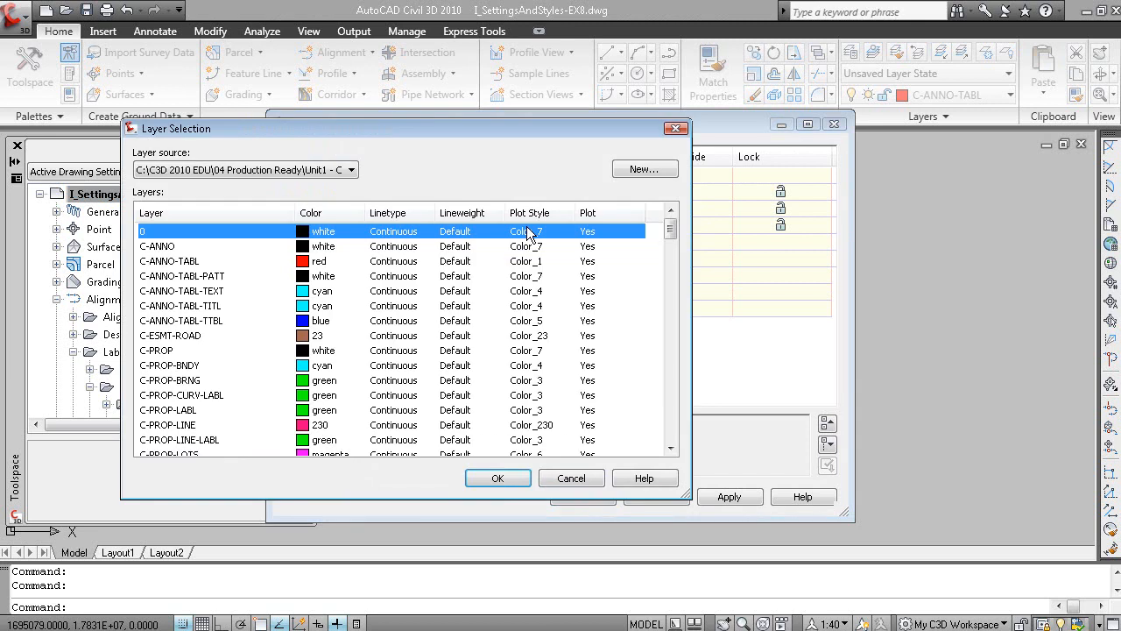
pyautogui.click(174, 246)
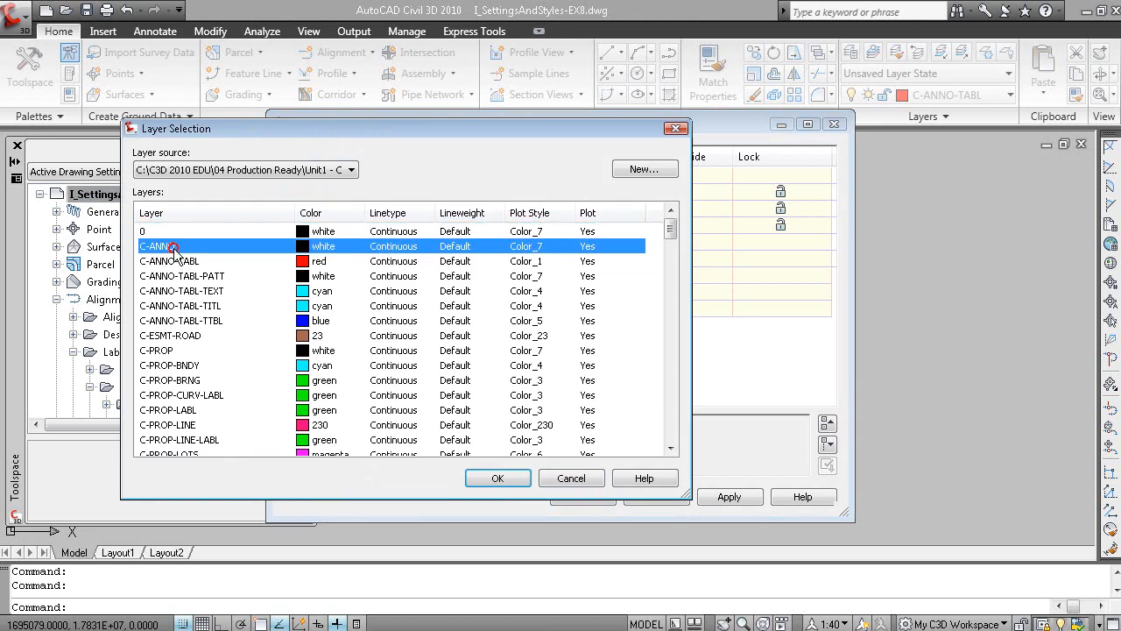
pyautogui.click(488, 481)
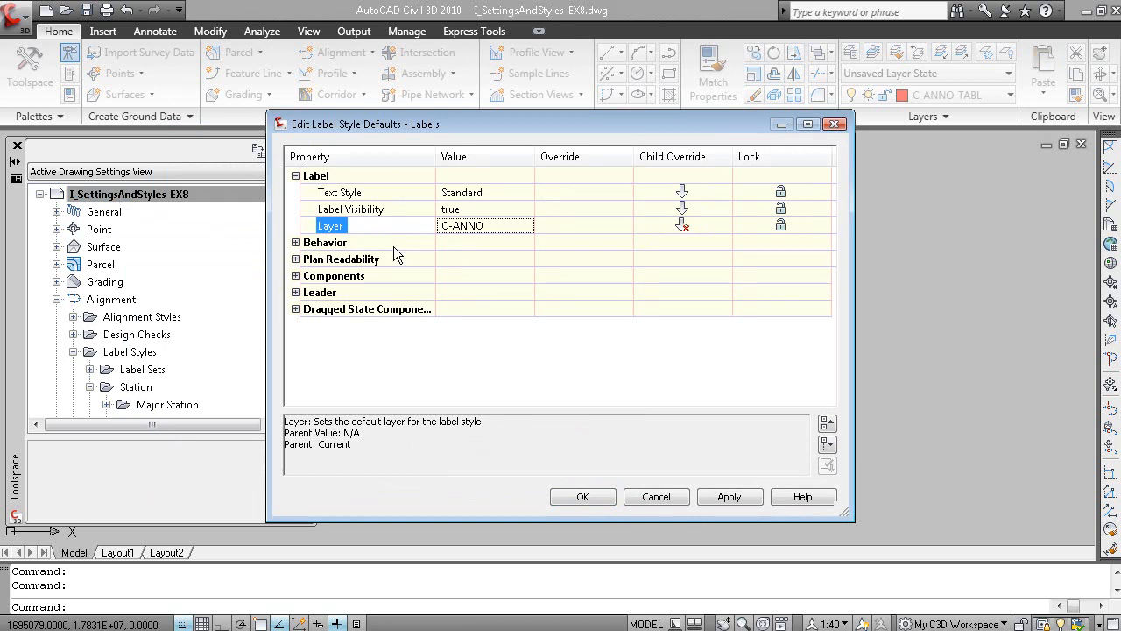
pyautogui.click(583, 496)
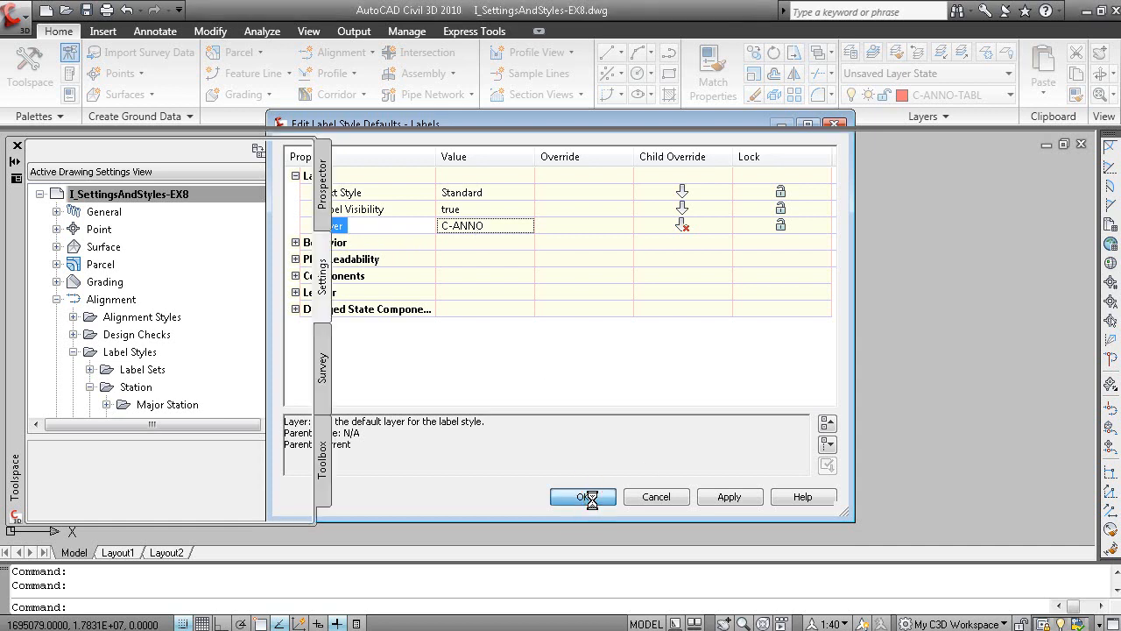
# Inspect the layer of the Perpendicular with Tick style under the alignment's Major Station labels, and cancel without changes.
pyautogui.doubleClick(199, 404)
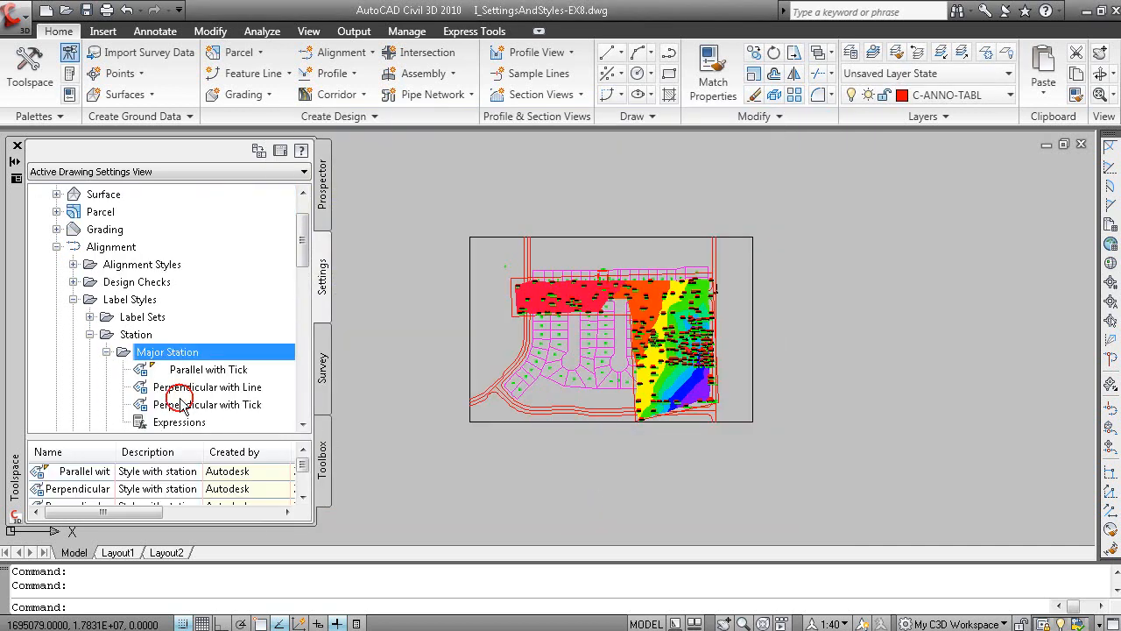
pyautogui.click(246, 405)
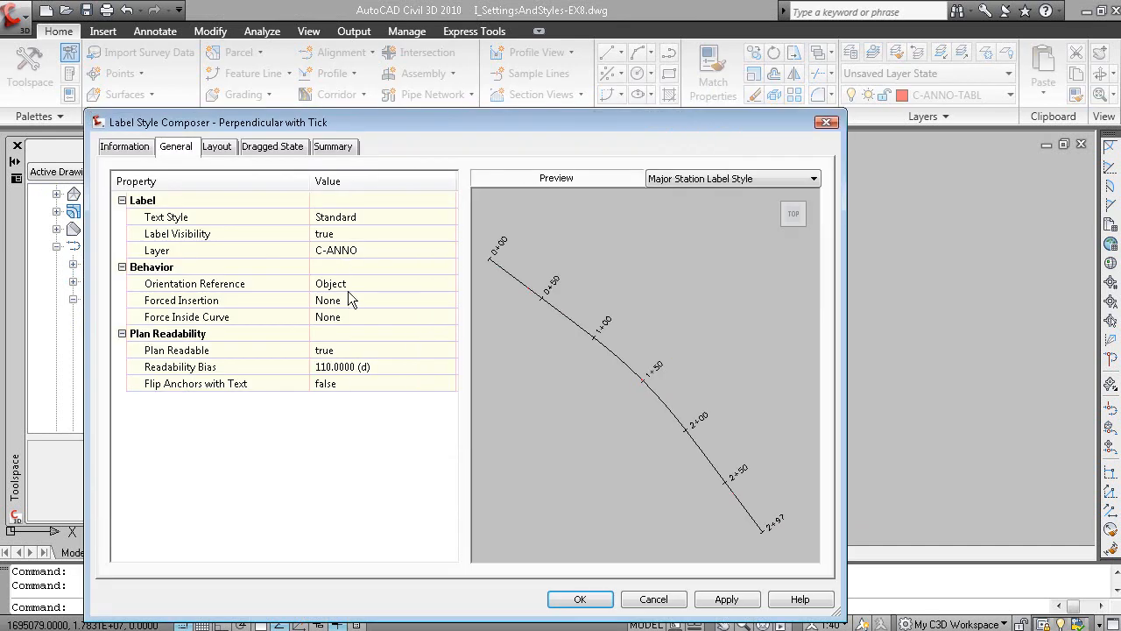
pyautogui.click(654, 599)
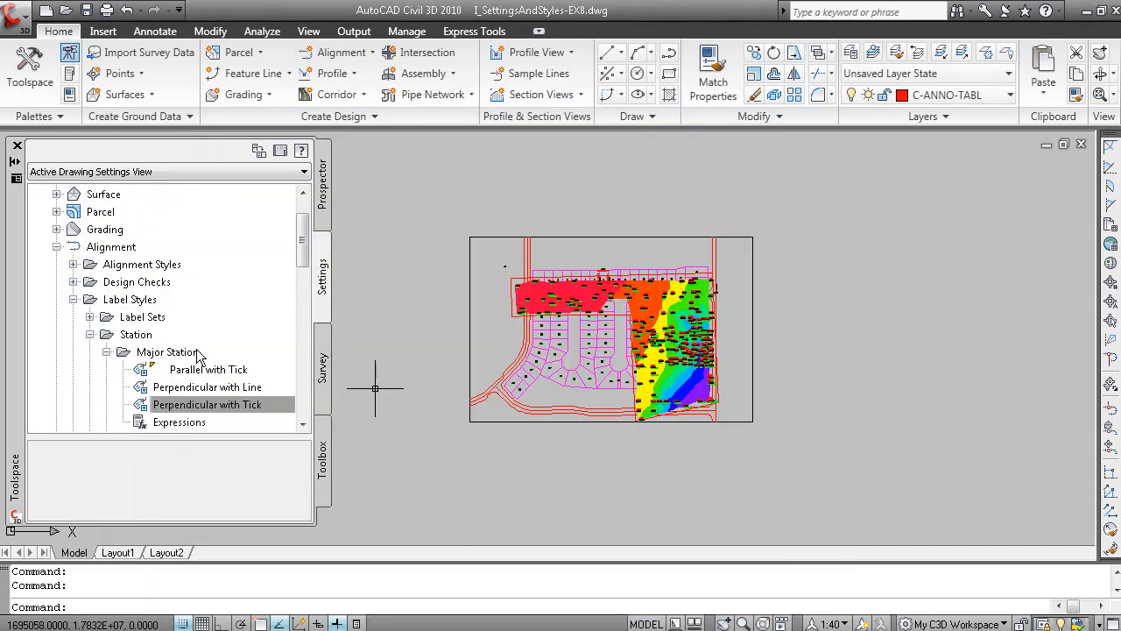
pyautogui.moveTo(301, 248); pyautogui.dragTo(302, 328)
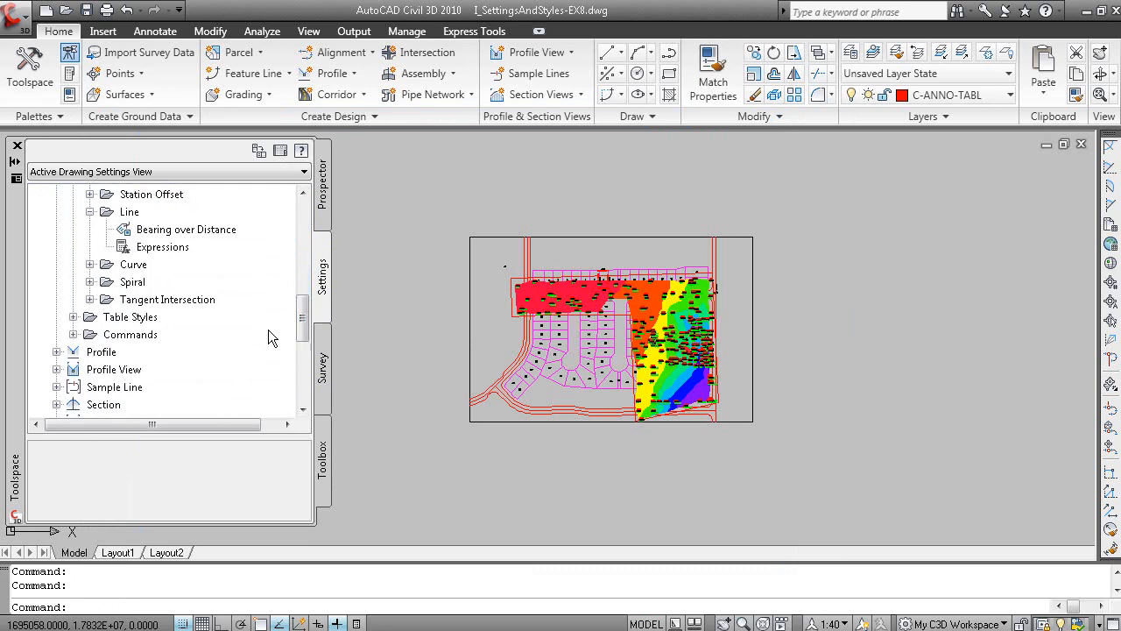
# Inspect the general settings of the Slope 1 in X style under the profile view's Depth labels, and cancel without changes.
pyautogui.doubleClick(131, 369)
pyautogui.doubleClick(169, 372)
pyautogui.doubleClick(172, 386)
pyautogui.doubleClick(166, 388)
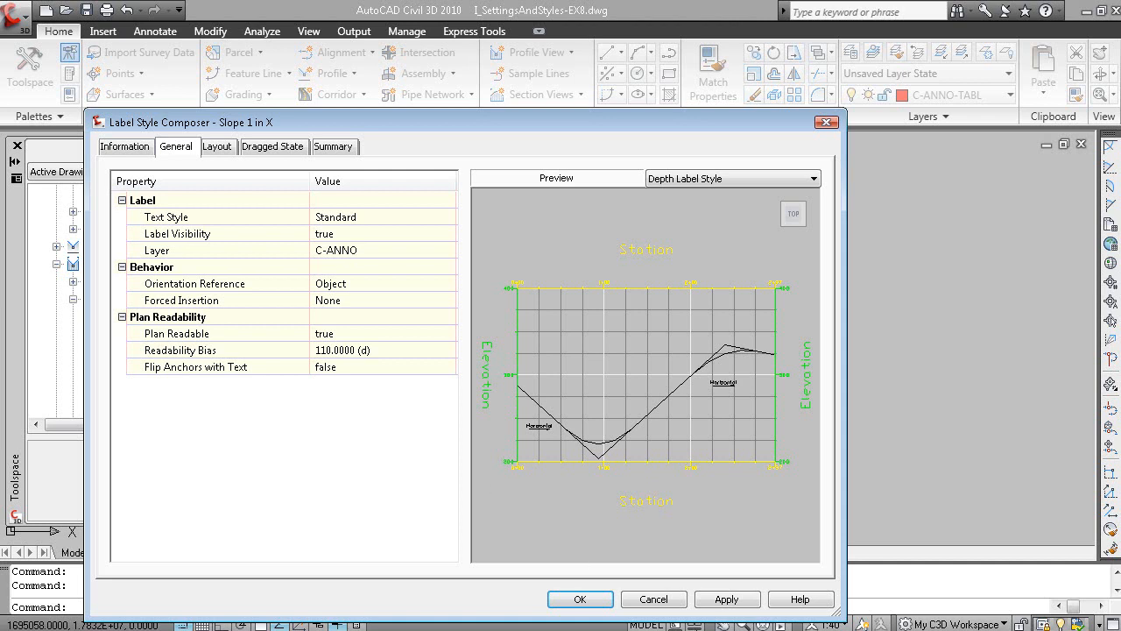
pyautogui.click(652, 599)
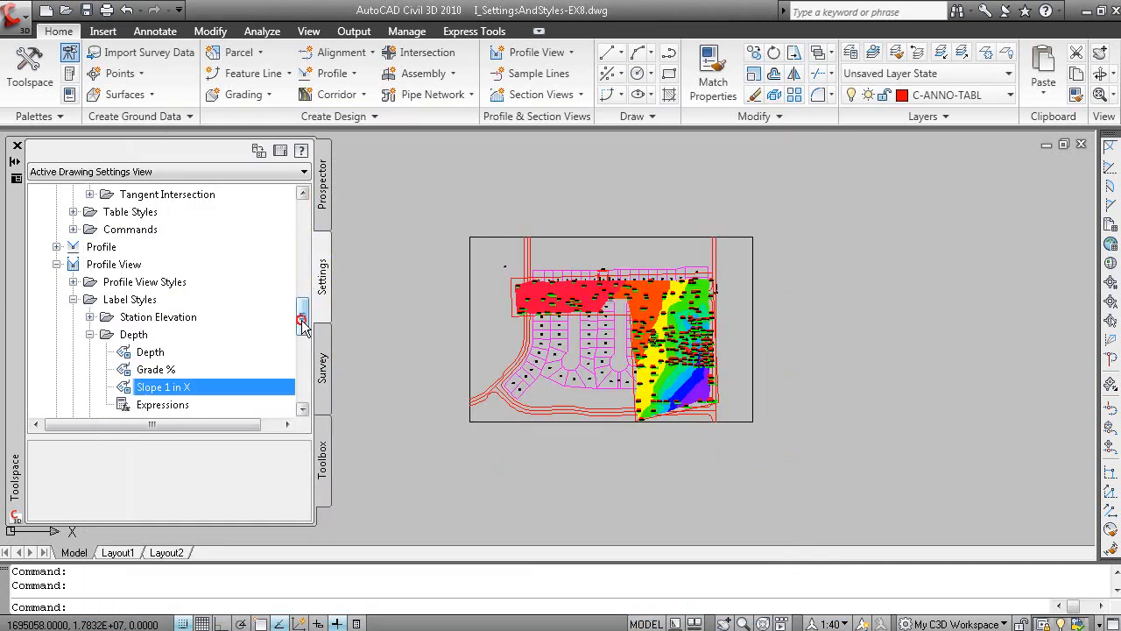
# Find the Major Station styles under the alignment's Station label styles and view the commands available for that collection.
pyautogui.moveTo(301, 313); pyautogui.dragTo(302, 219)
pyautogui.click(56, 298)
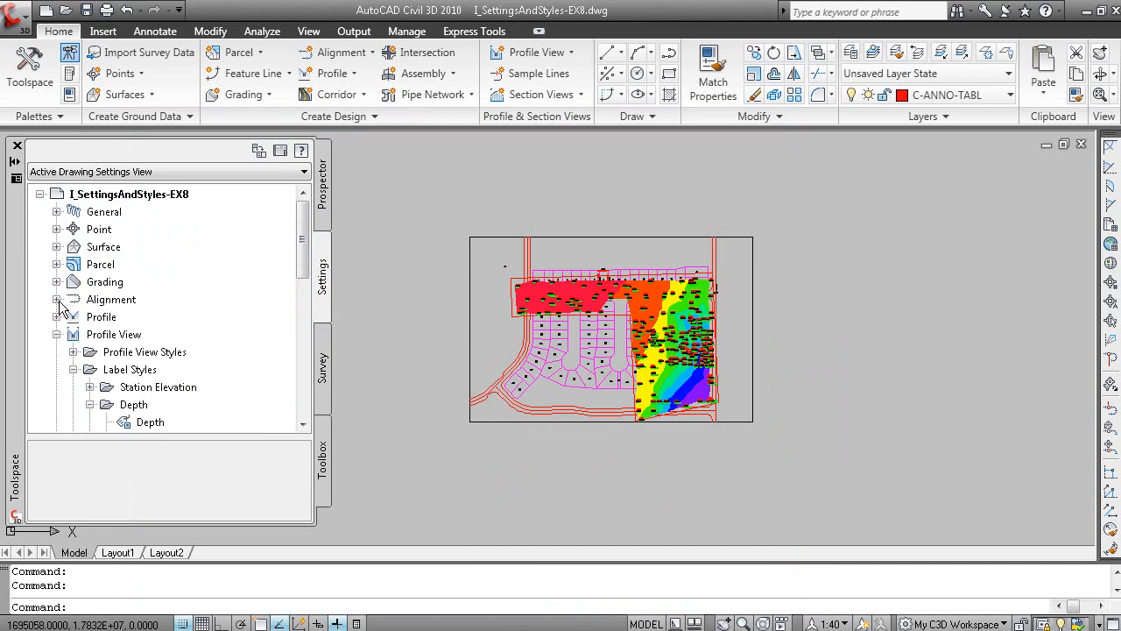
pyautogui.click(50, 330)
pyautogui.click(56, 298)
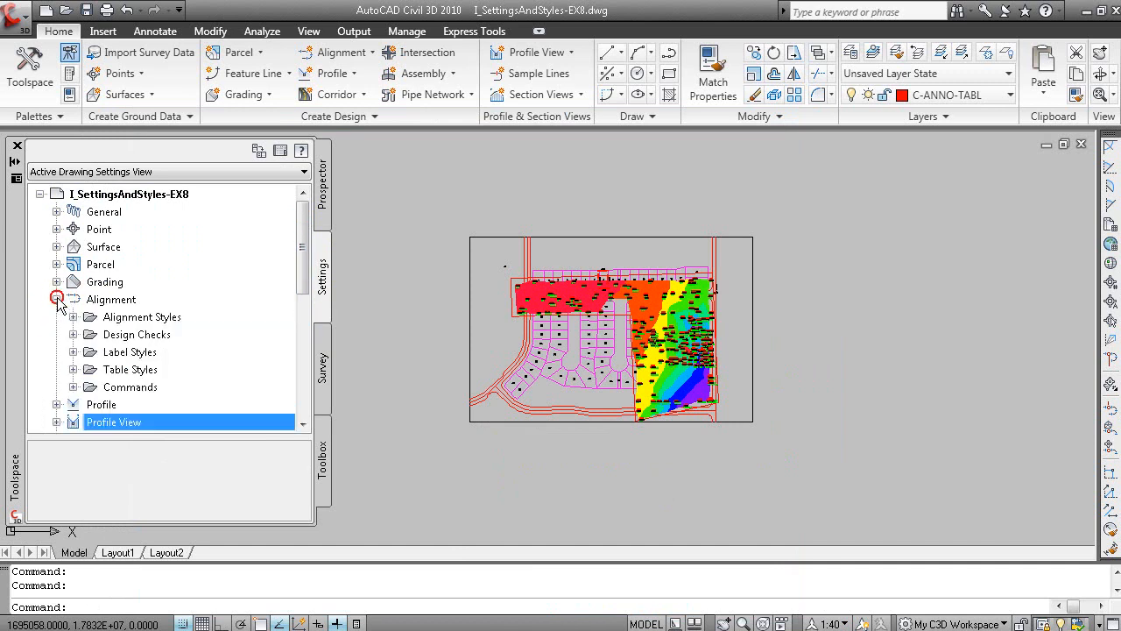
pyautogui.click(74, 352)
pyautogui.rightClick(138, 335)
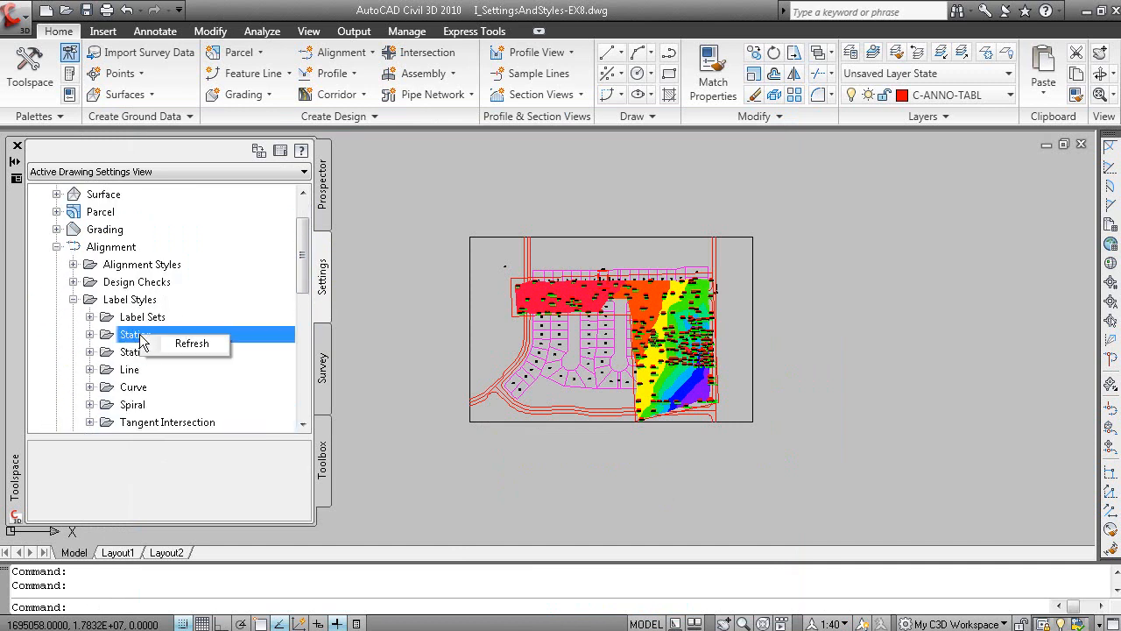
pyautogui.click(123, 333)
pyautogui.click(89, 334)
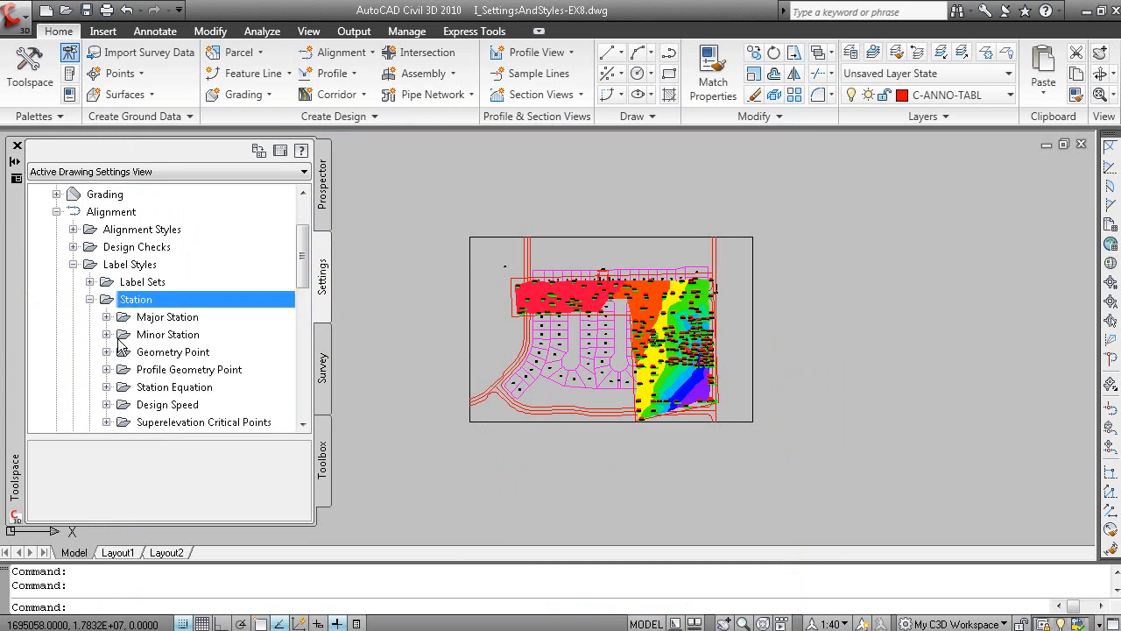
pyautogui.click(106, 317)
pyautogui.click(186, 319)
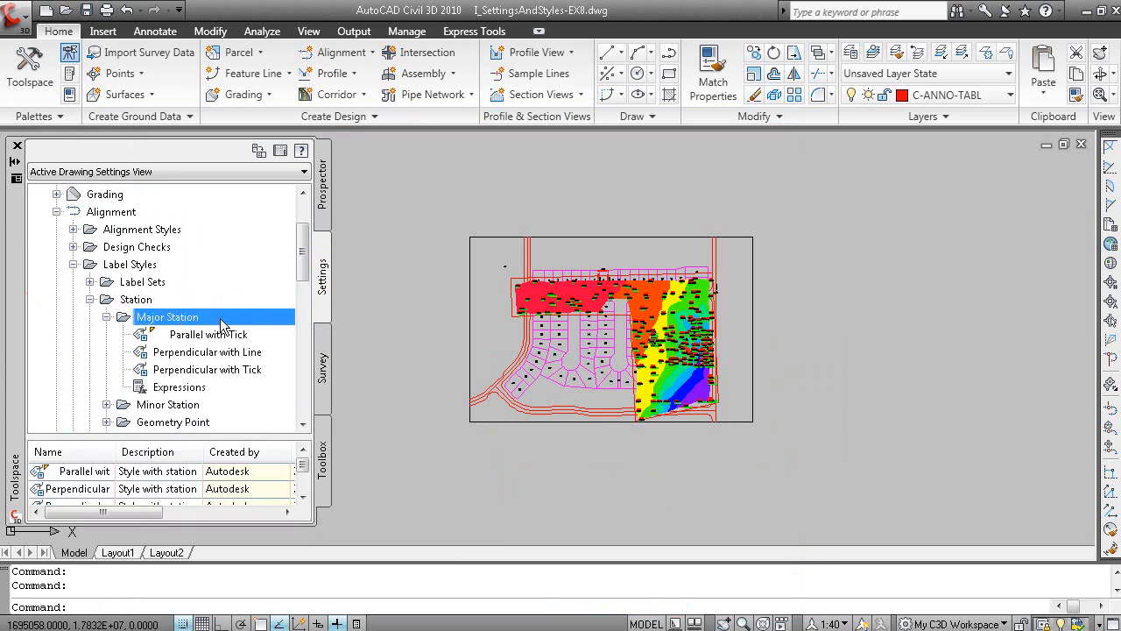
pyautogui.rightClick(221, 321)
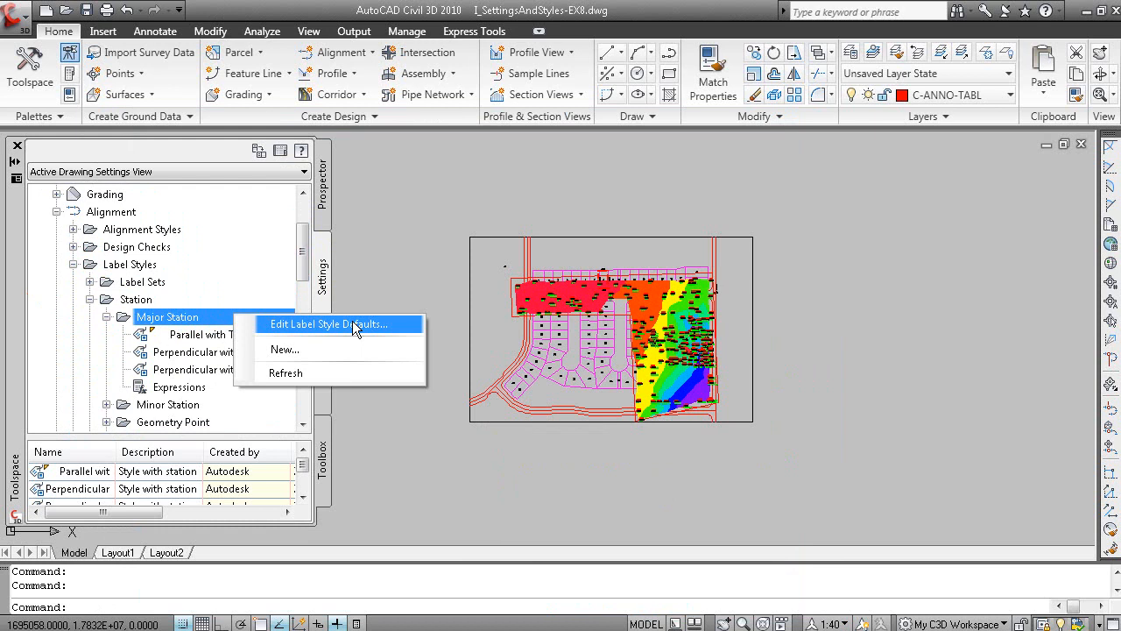
# Compare the Parallel with Tick, Perpendicular with Line and Perpendicular with Tick entries in the Major Station label styles.
pyautogui.click(200, 331)
pyautogui.click(204, 334)
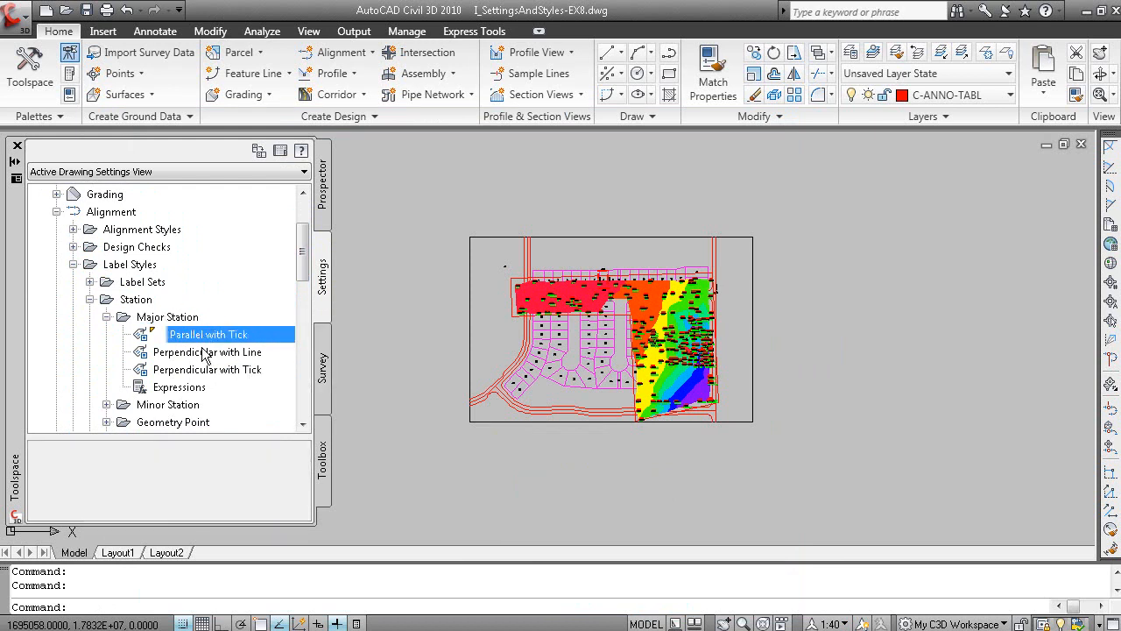
pyautogui.click(204, 352)
pyautogui.click(197, 337)
pyautogui.click(219, 359)
pyautogui.click(224, 366)
pyautogui.click(228, 352)
pyautogui.click(221, 334)
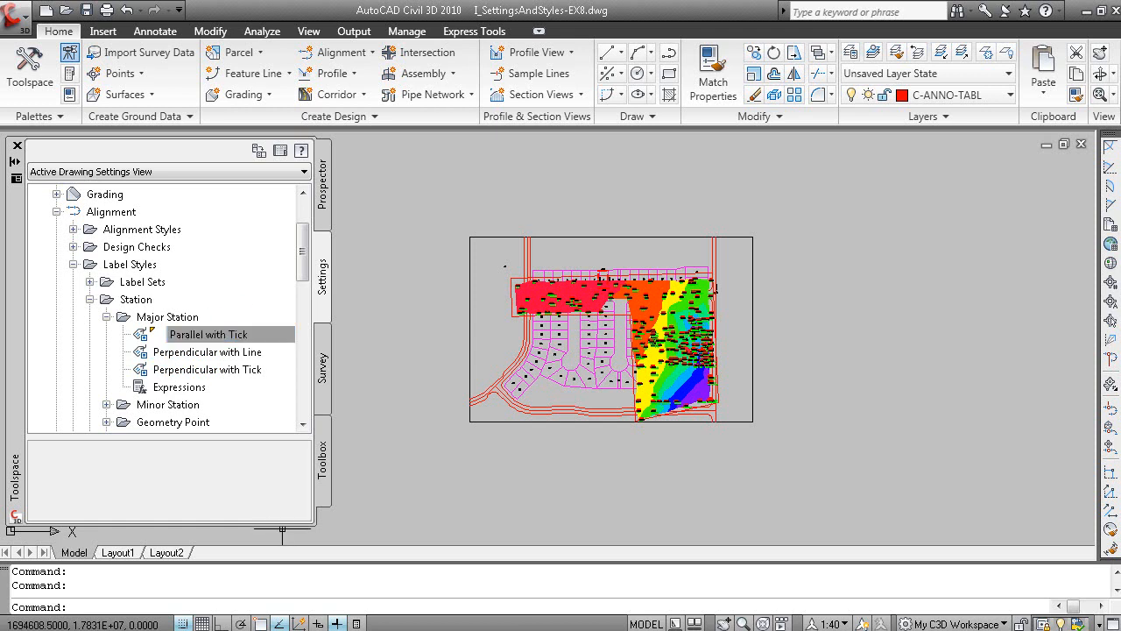
pyautogui.hotkey('alt', 'Tab')
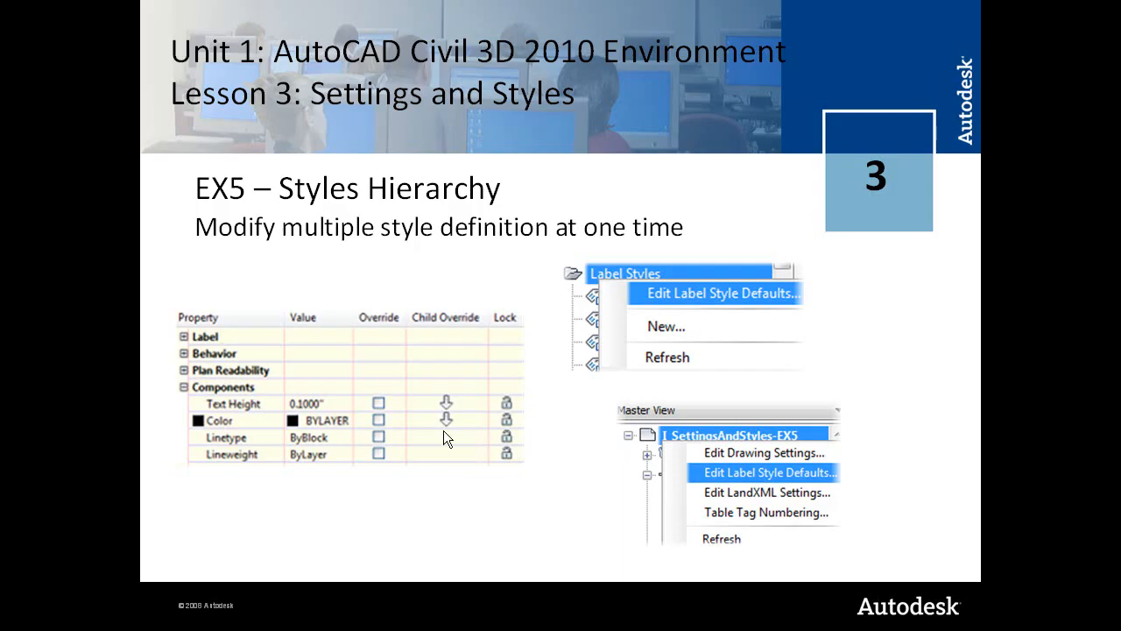
pyautogui.click(505, 389)
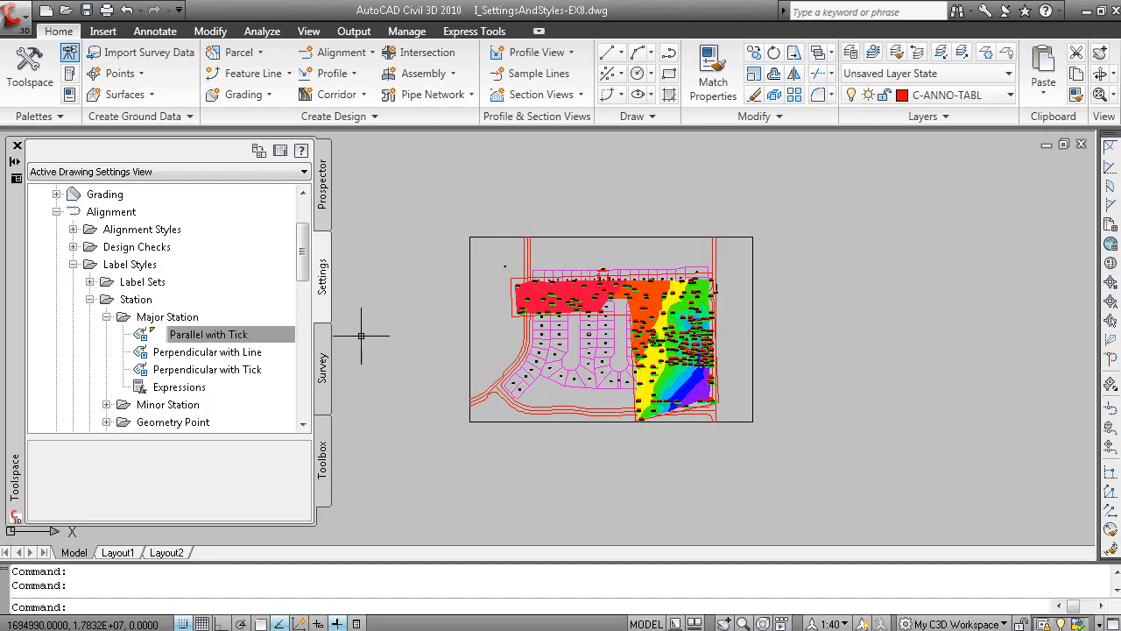
# Inspect the Station component's text height in the layout of the Parallel with Tick major station label style.
pyautogui.click(252, 342)
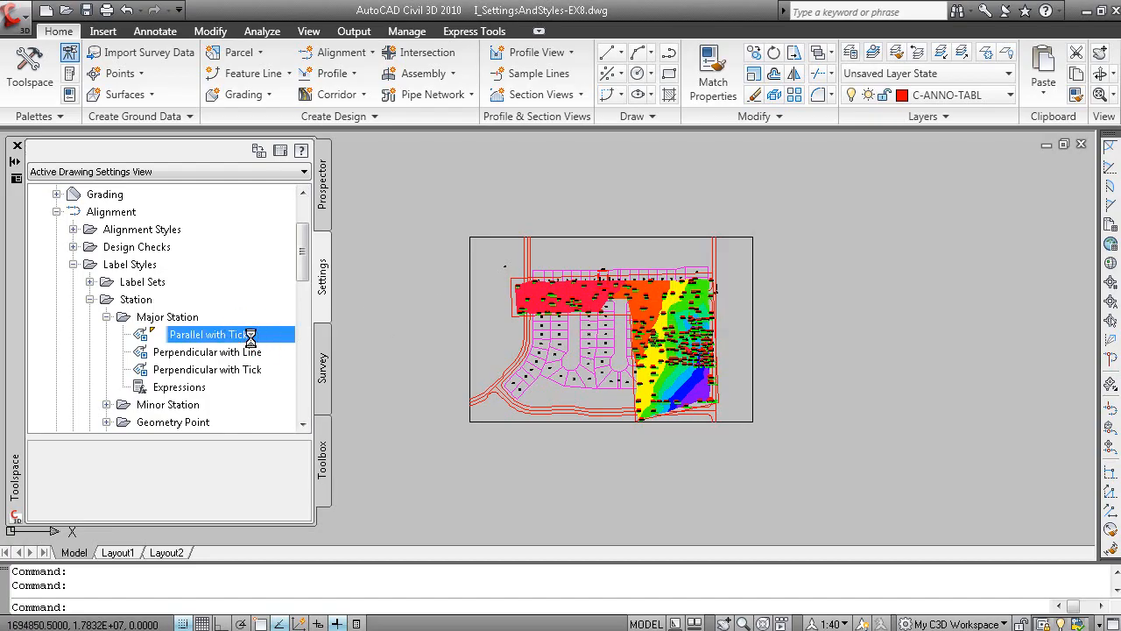
pyautogui.doubleClick(250, 334)
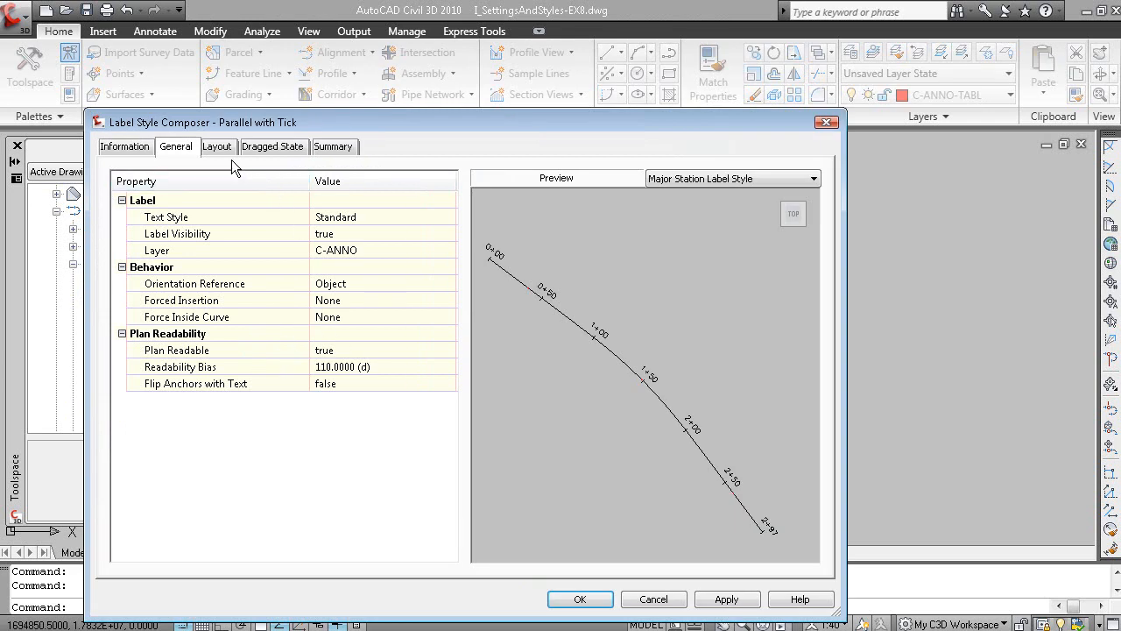
pyautogui.click(217, 146)
pyautogui.click(361, 349)
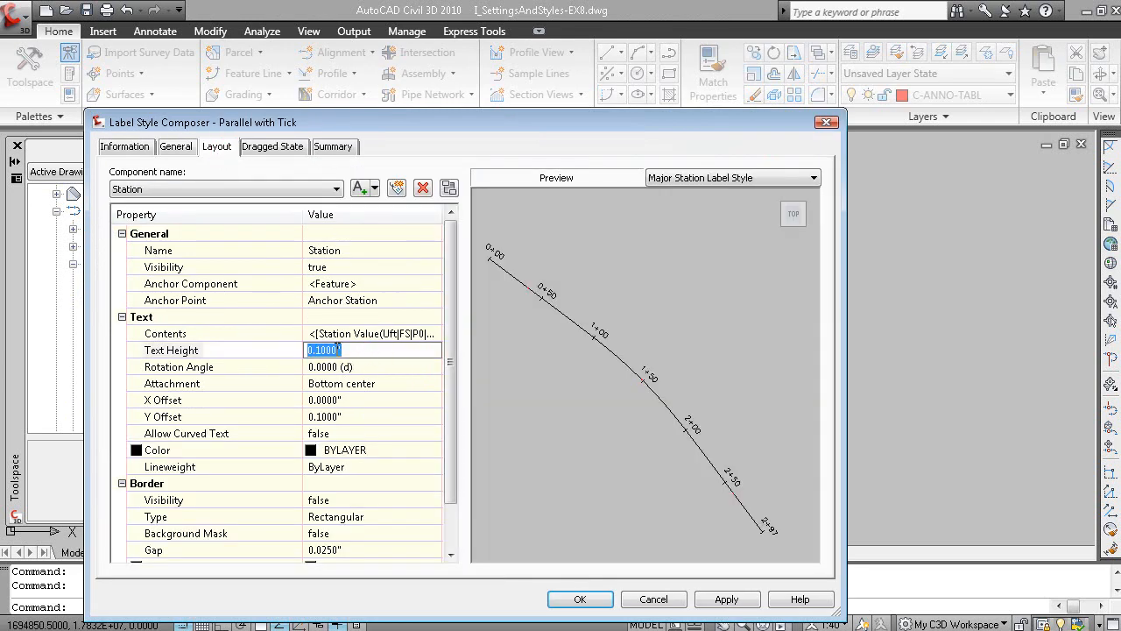
pyautogui.click(580, 600)
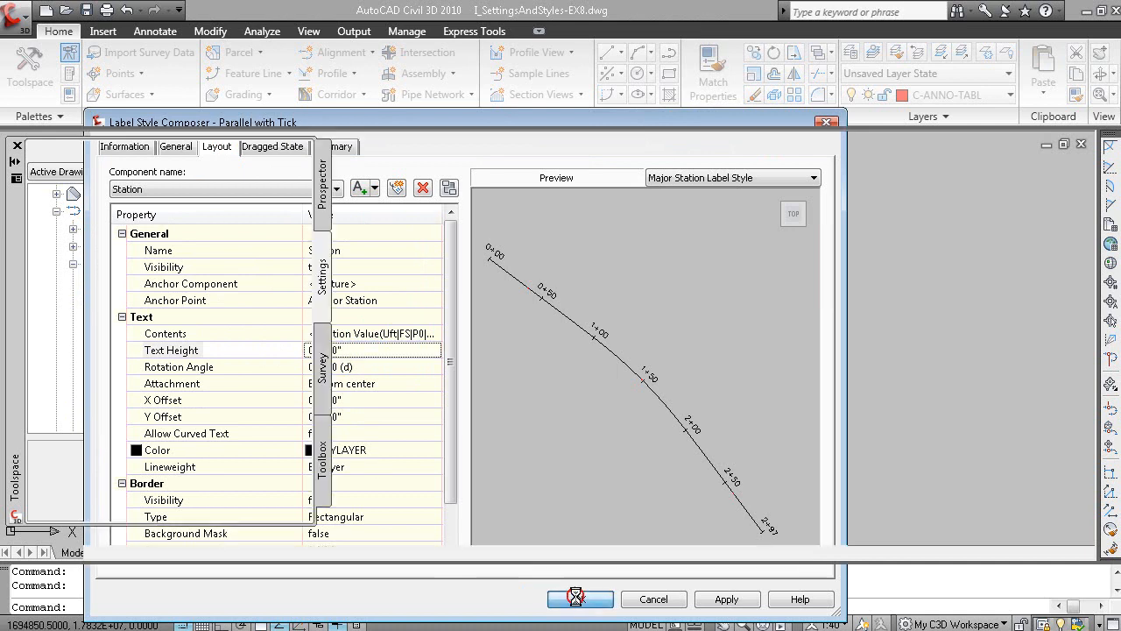
# In the drawing settings, set the drawing scale to 1" = 20' and apply it to the drawing's labels.
pyautogui.scroll(5, 570, 375)
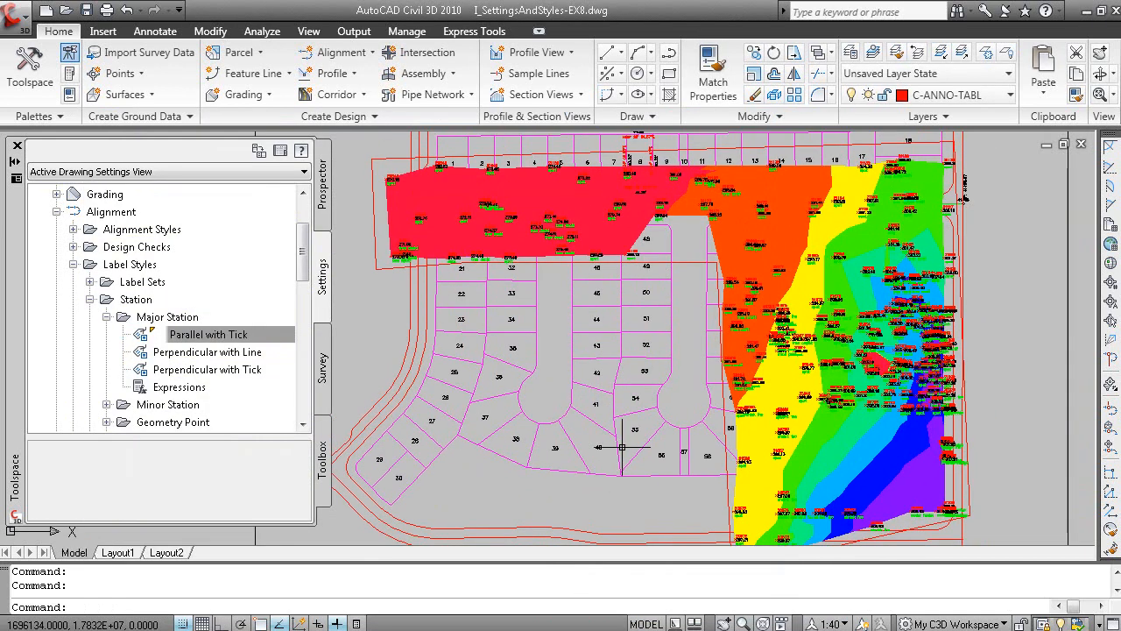
pyautogui.scroll(2, 303, 242)
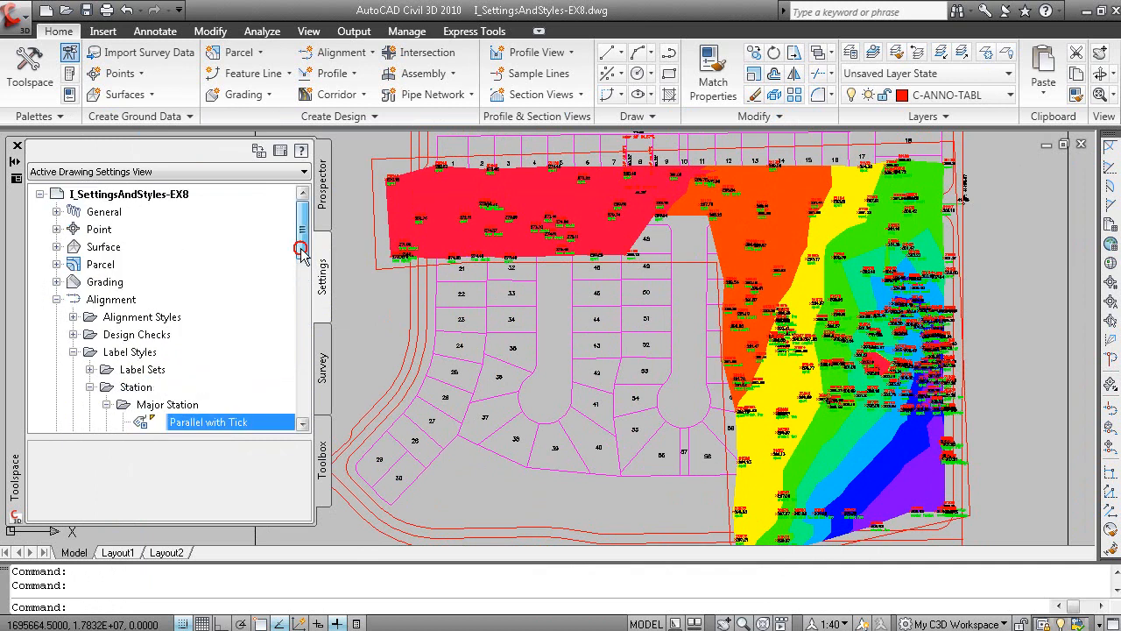
pyautogui.rightClick(165, 195)
pyautogui.click(147, 200)
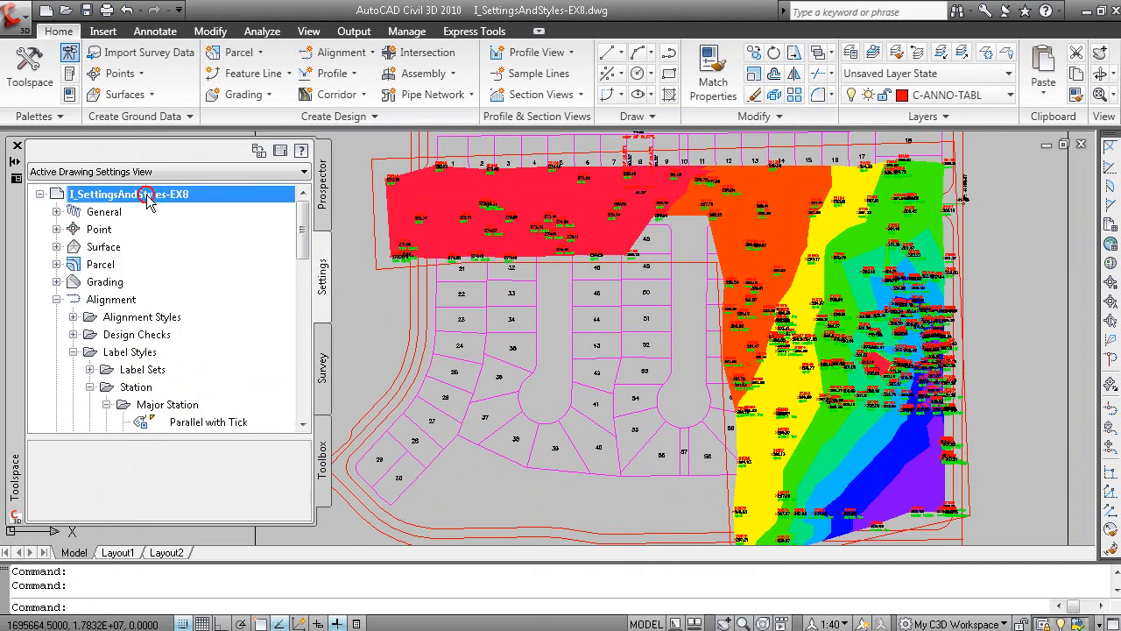
pyautogui.rightClick(219, 199)
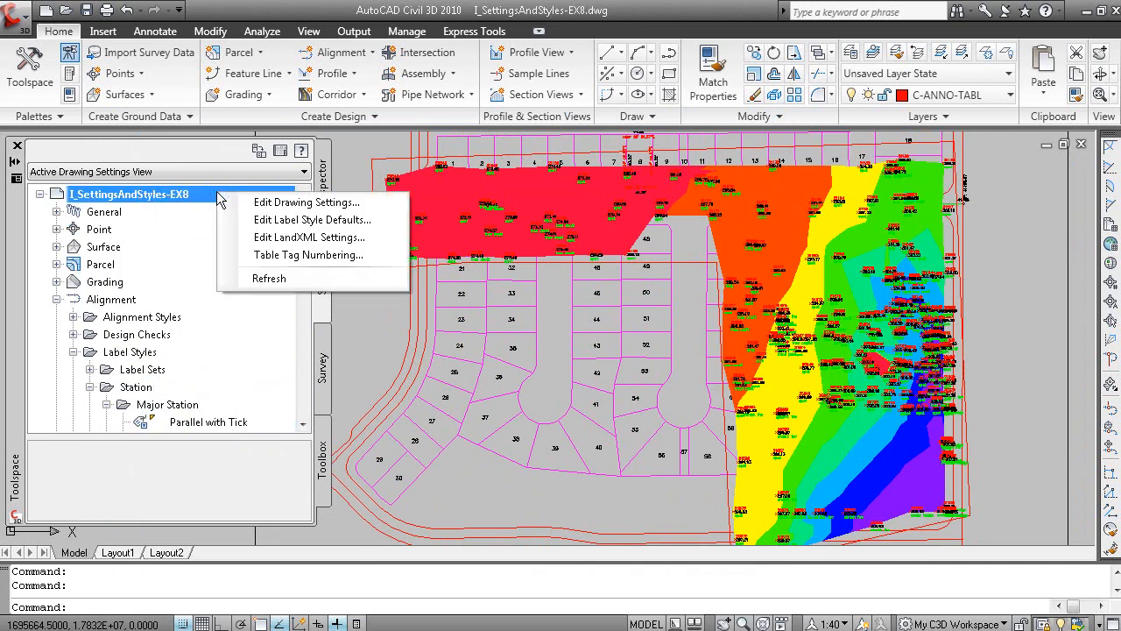
pyautogui.click(368, 204)
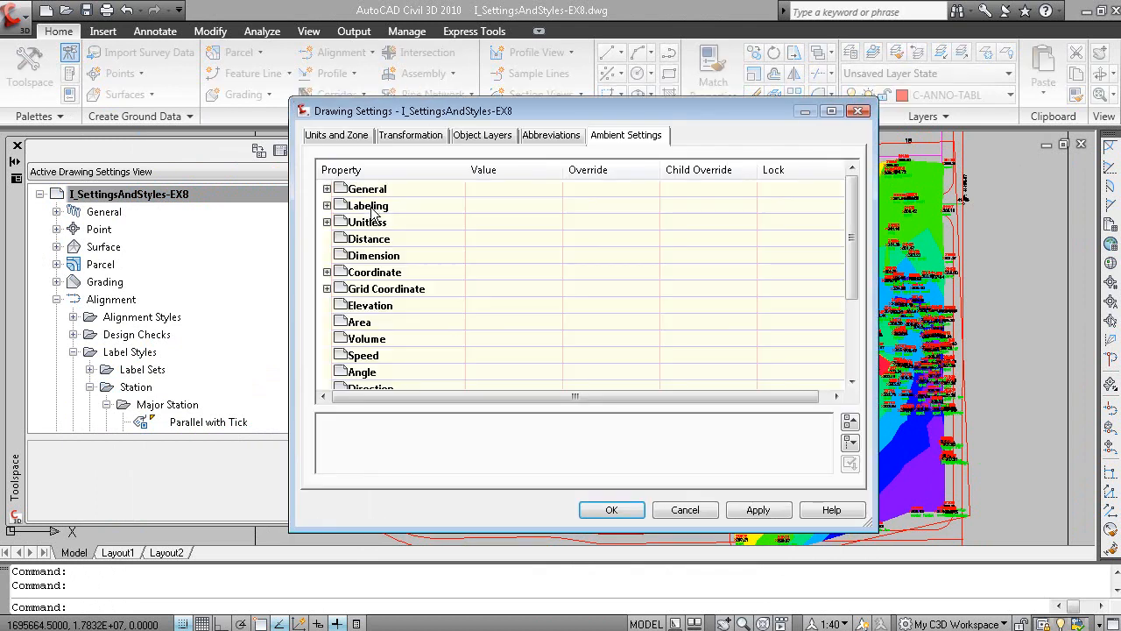
pyautogui.click(341, 137)
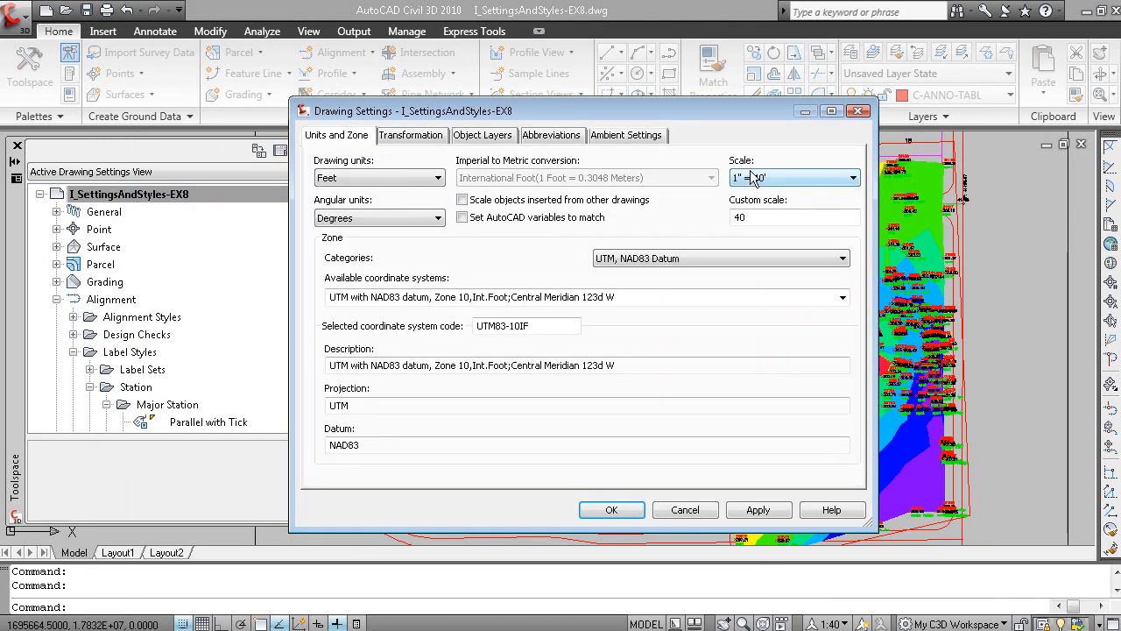
pyautogui.click(777, 179)
pyautogui.click(754, 205)
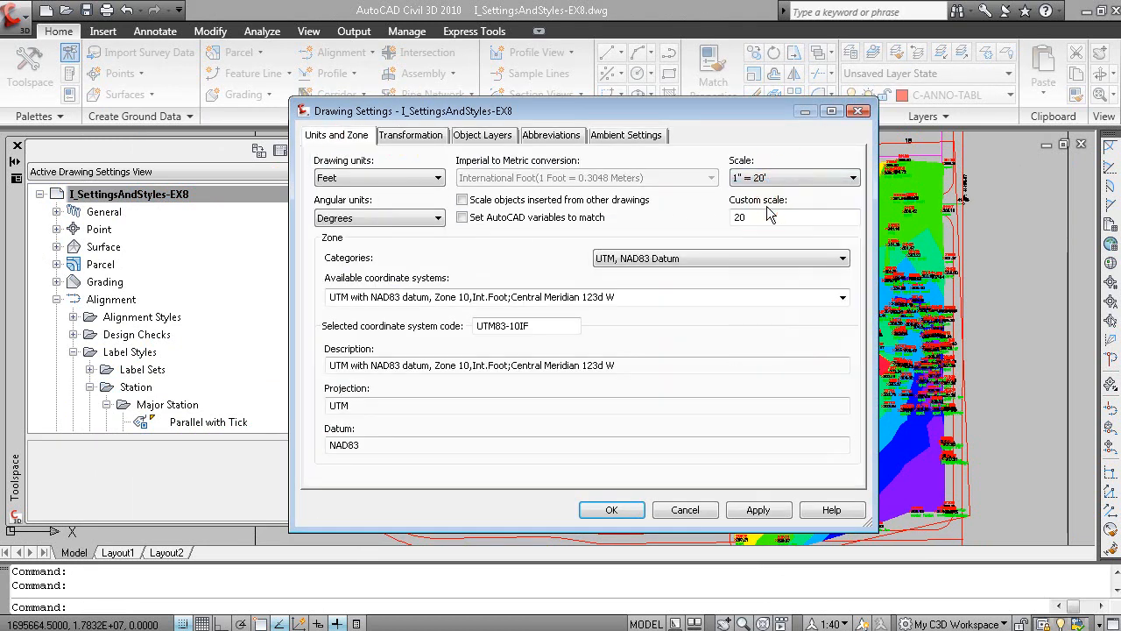
pyautogui.click(612, 510)
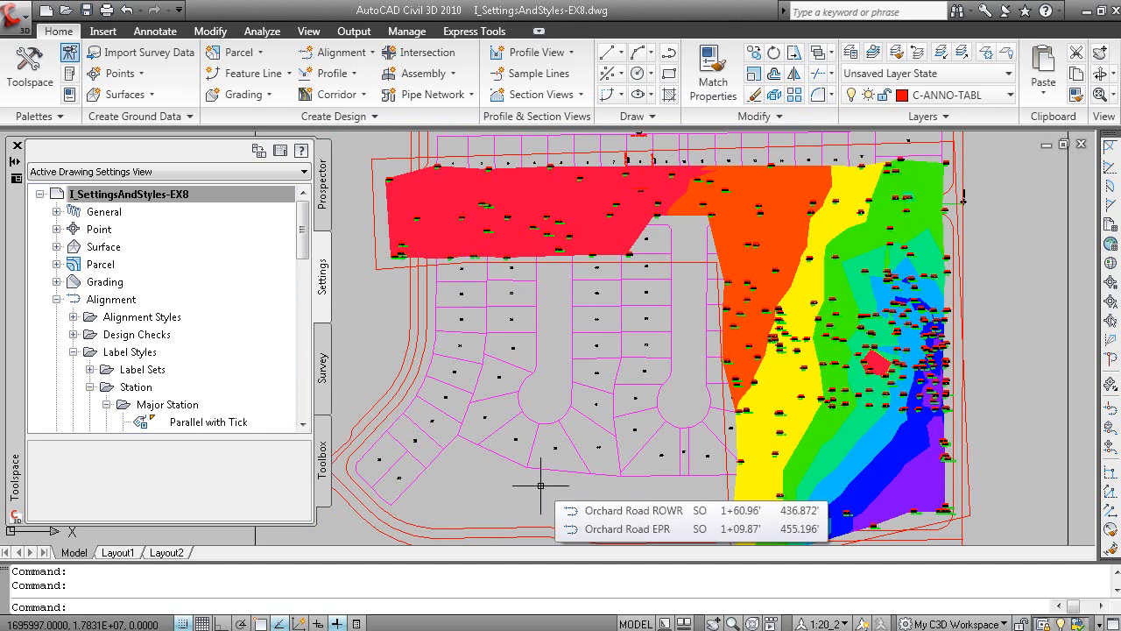
# Change the drawing scale in the drawing settings to 1" = 100' and accept it.
pyautogui.rightClick(179, 194)
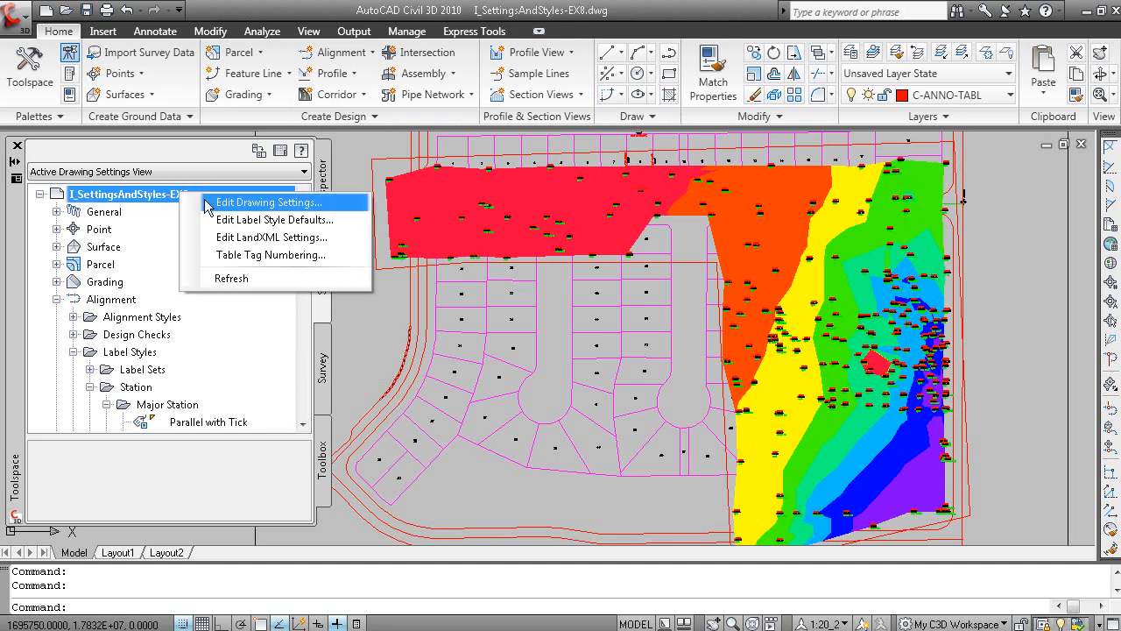
pyautogui.click(205, 200)
pyautogui.click(743, 178)
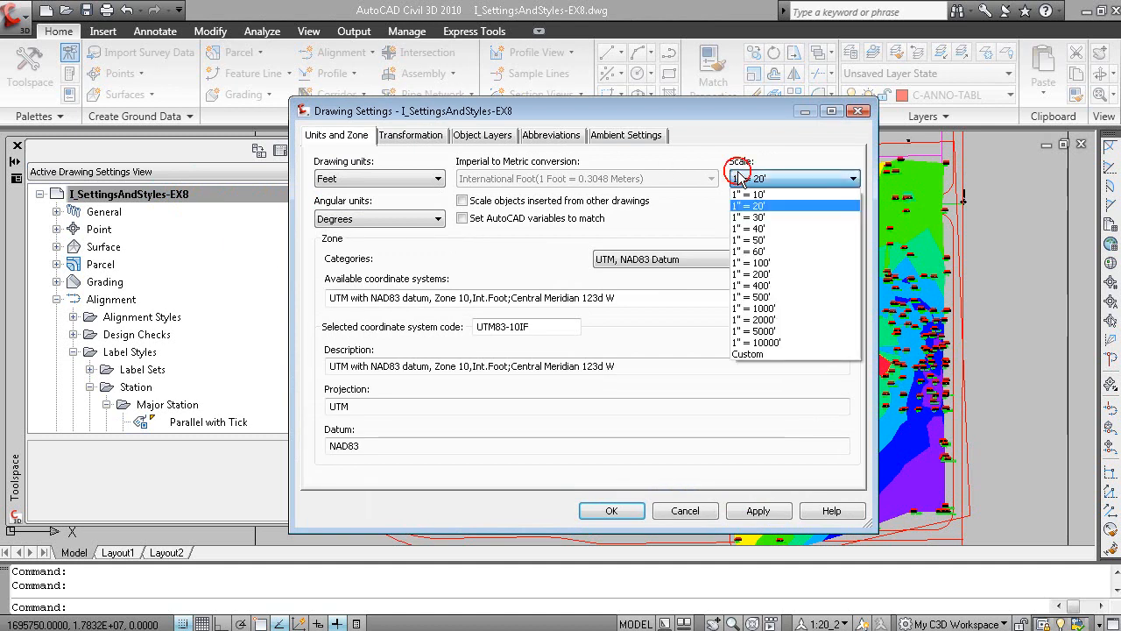
pyautogui.click(761, 226)
pyautogui.click(768, 176)
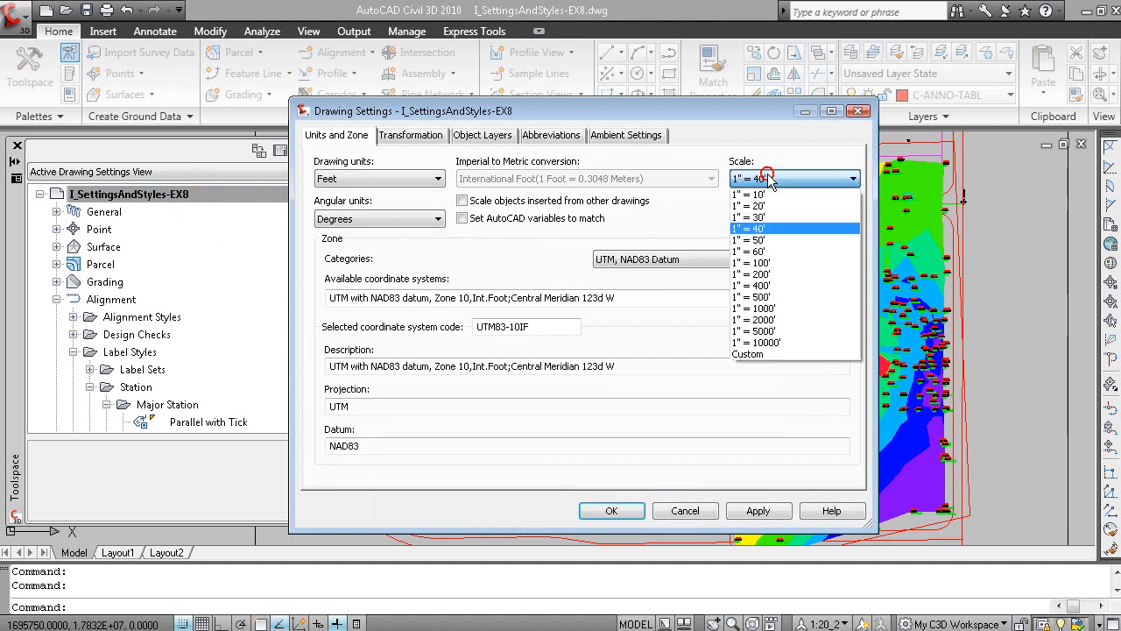
pyautogui.click(762, 262)
pyautogui.click(601, 513)
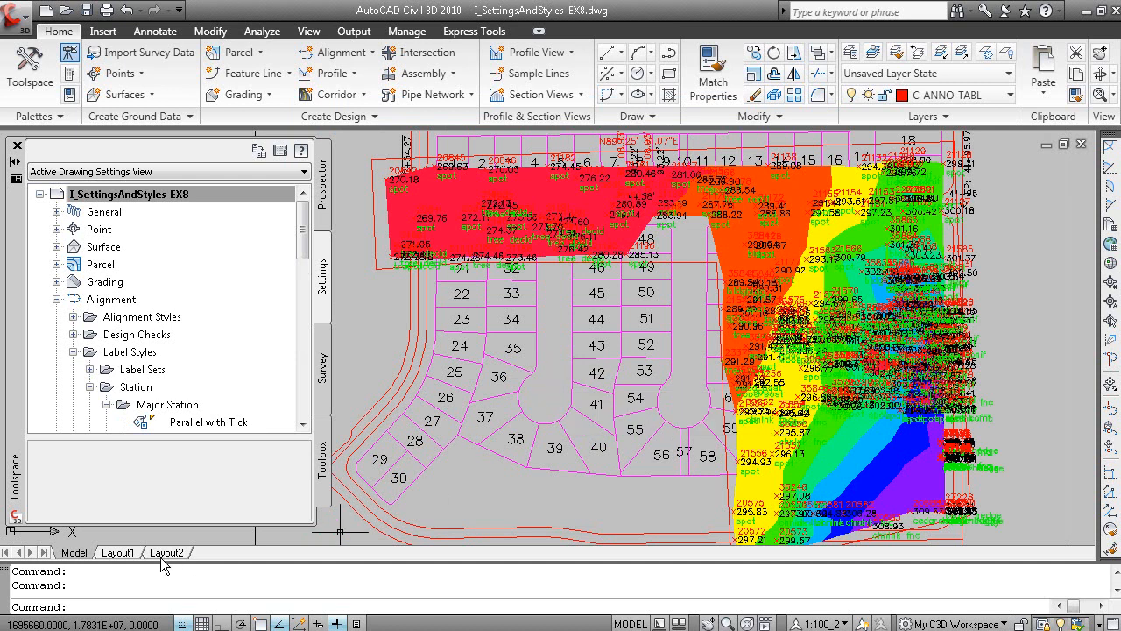
# In Layout1, activate model space inside the viewport, enlarge its view and regenerate the drawing.
pyautogui.click(117, 553)
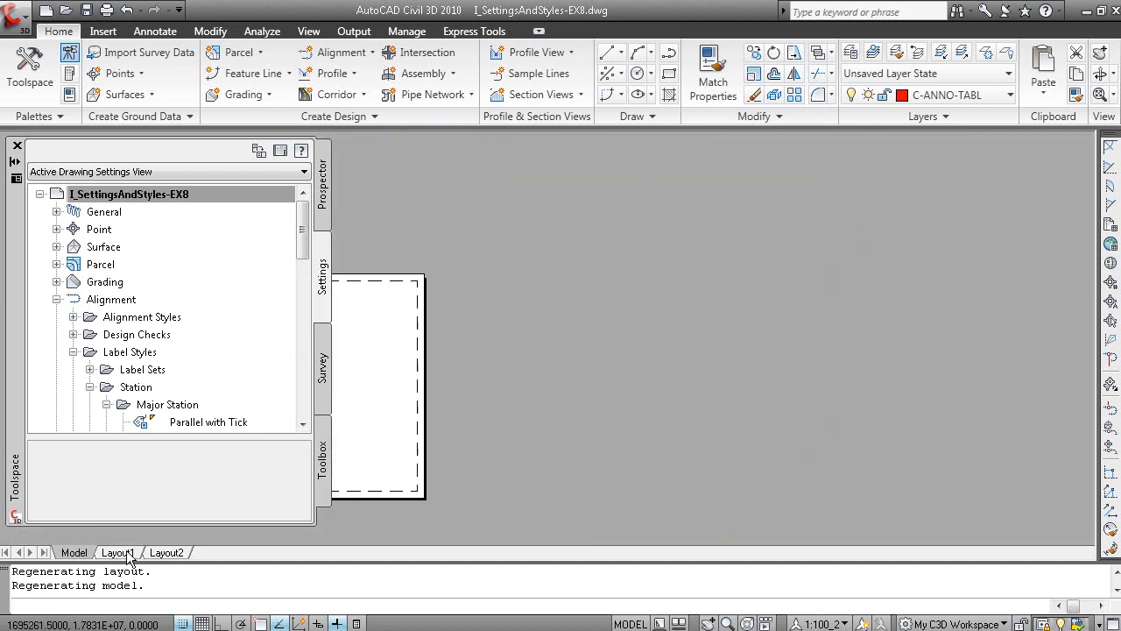
pyautogui.moveTo(534, 403); pyautogui.dragTo(770, 358, button='middle')
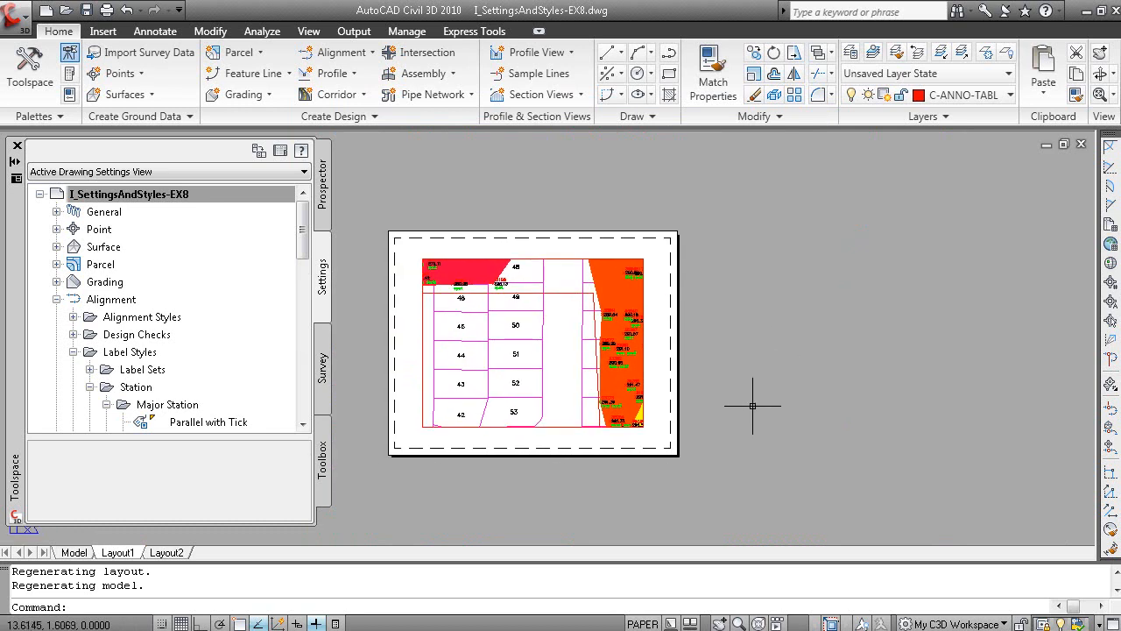
pyautogui.doubleClick(569, 377)
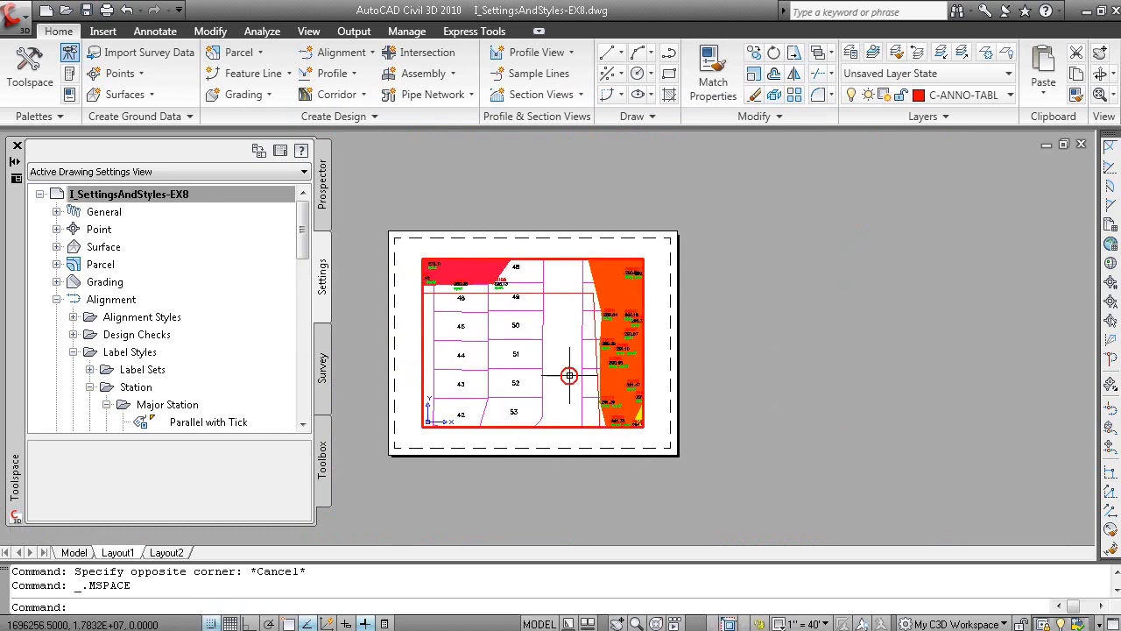
pyautogui.scroll(4, 568, 377)
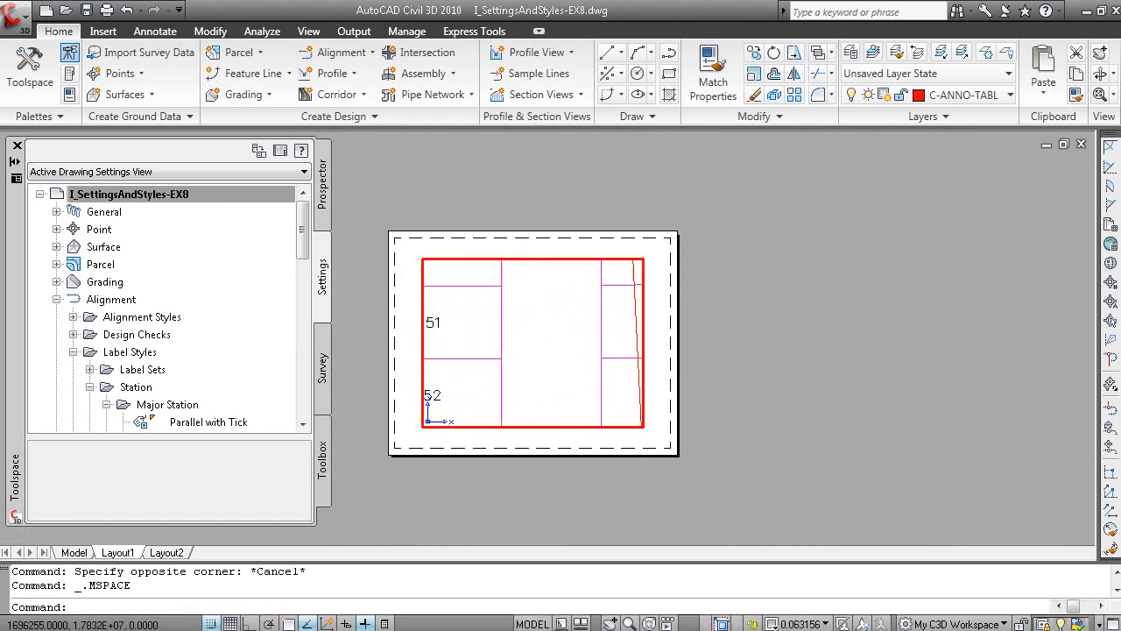
pyautogui.write('re')
pyautogui.press('Return')
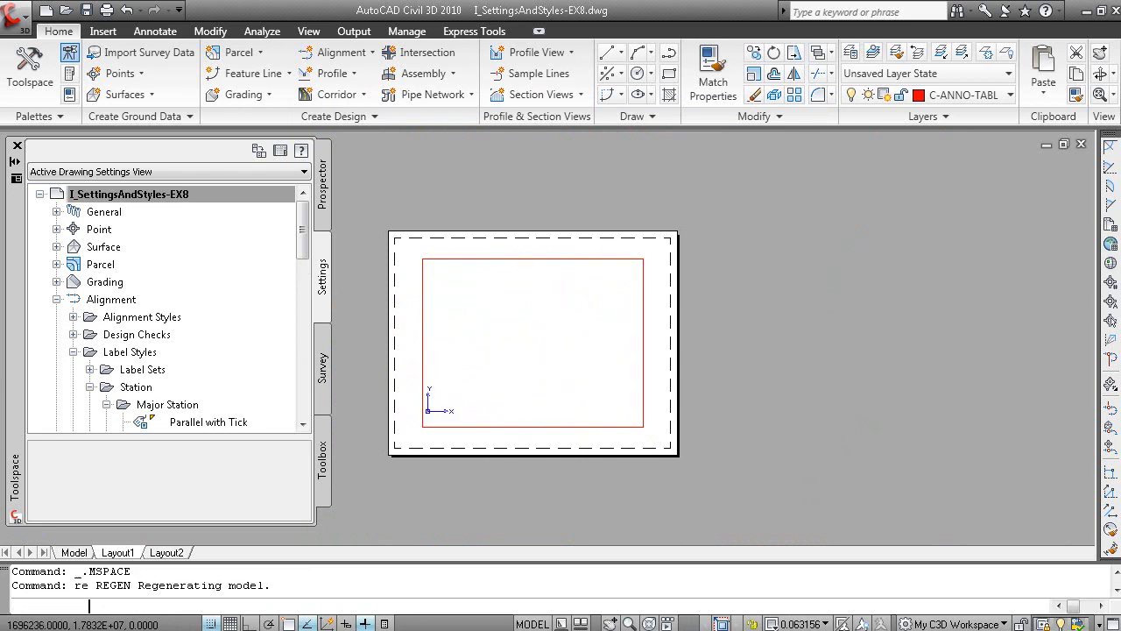
# Zoom the viewport out to show most of the site and regenerate so the labels resize to its scale.
pyautogui.scroll(-4, 593, 362)
pyautogui.scroll(-3, 593, 363)
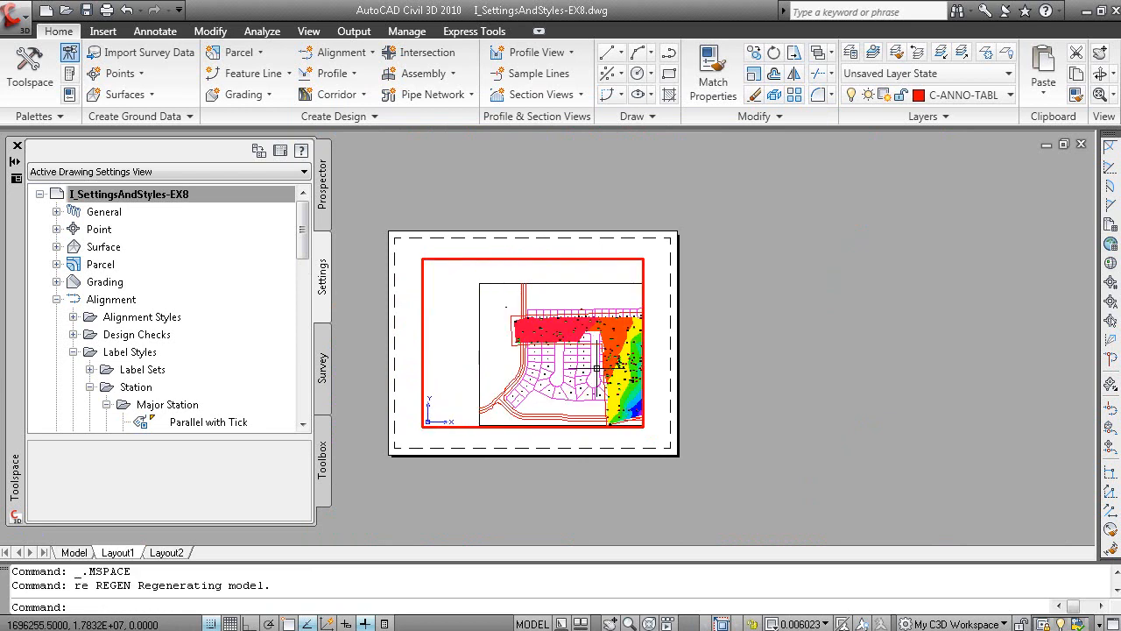
pyautogui.write('re')
pyautogui.press('Return')
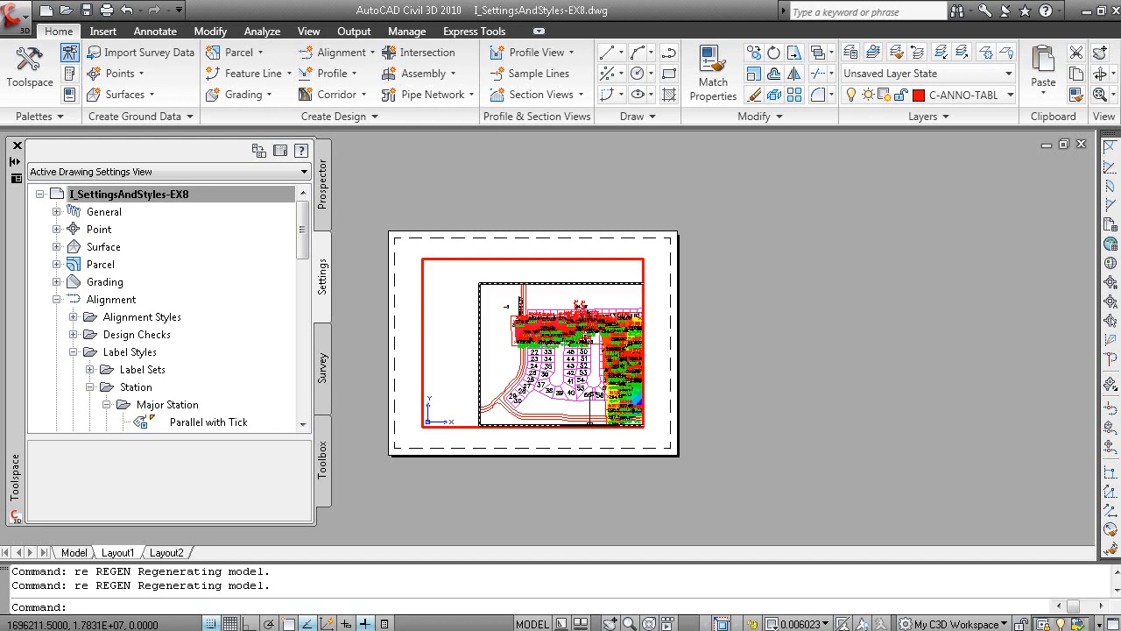
# Return Layout1 to paper space and review the viewport's standard scale options in its properties.
pyautogui.doubleClick(563, 443)
pyautogui.click(563, 426)
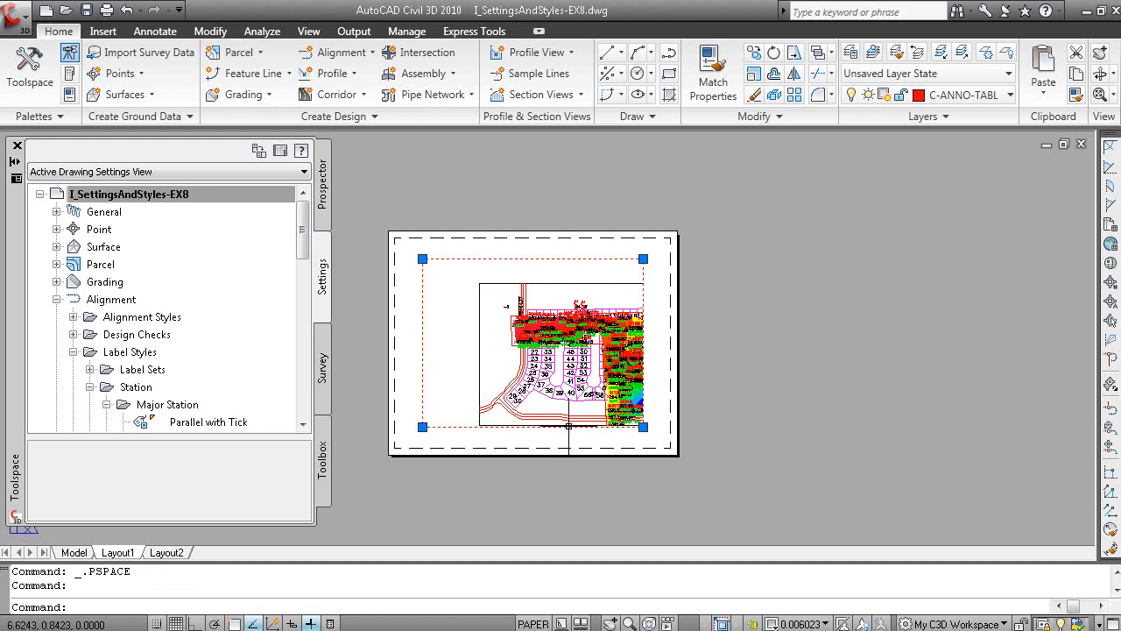
pyautogui.rightClick(736, 331)
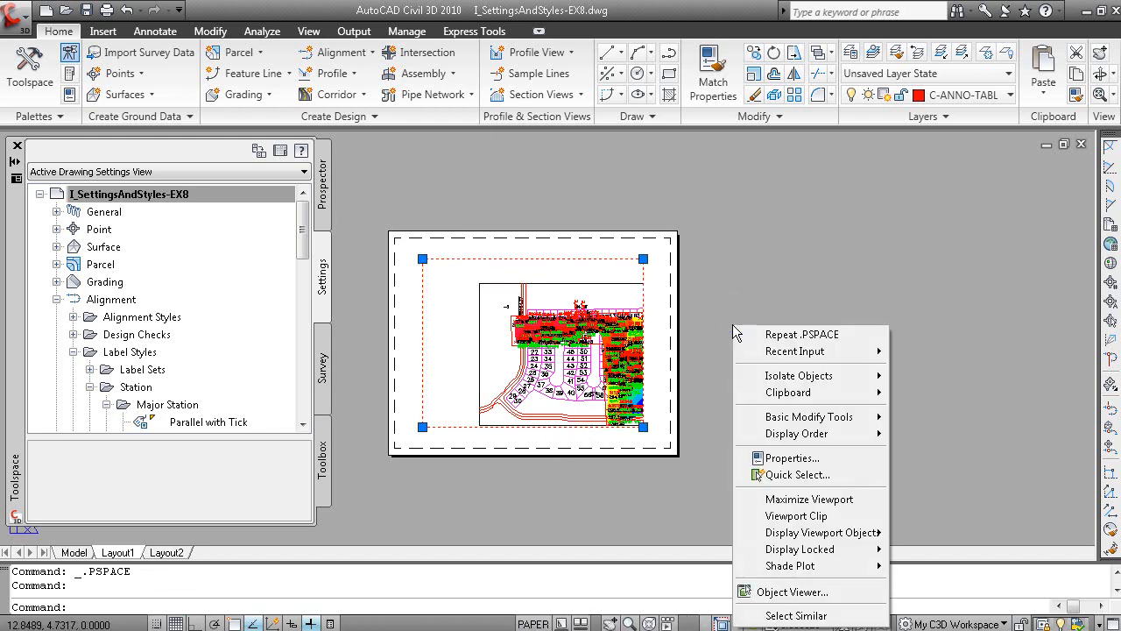
pyautogui.click(791, 458)
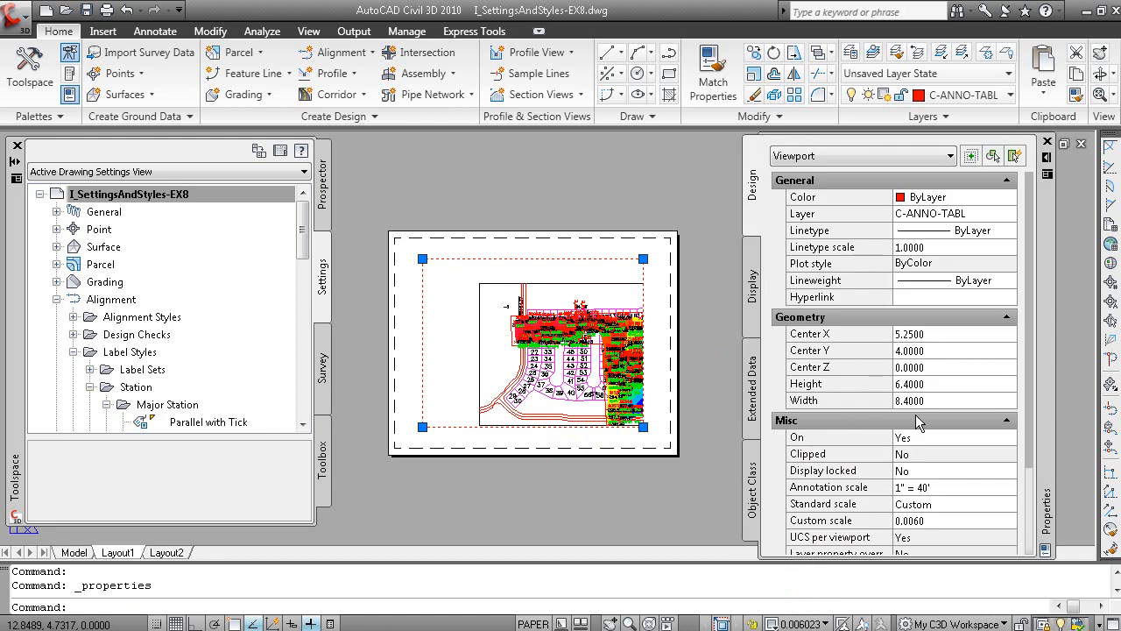
pyautogui.click(931, 506)
pyautogui.click(1012, 504)
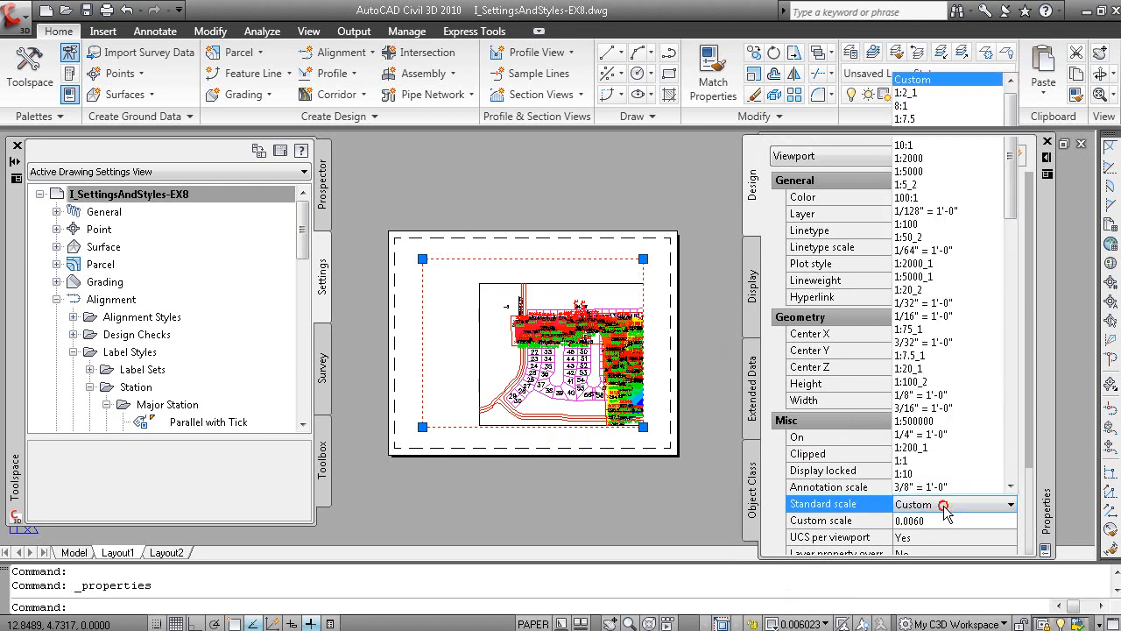
pyautogui.click(1011, 504)
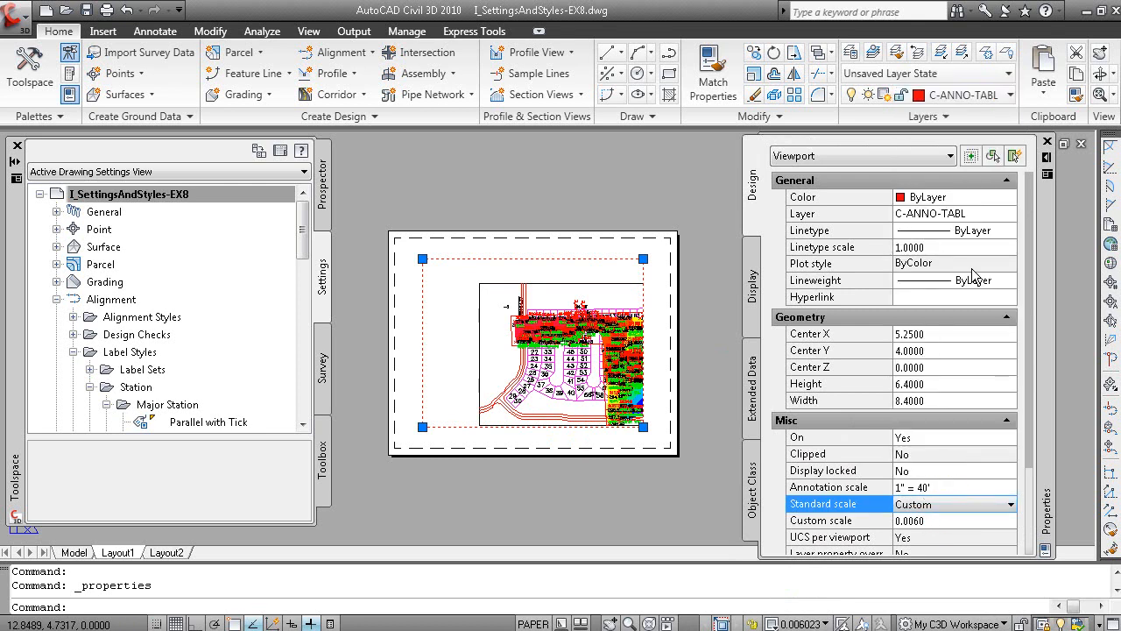
pyautogui.click(1046, 141)
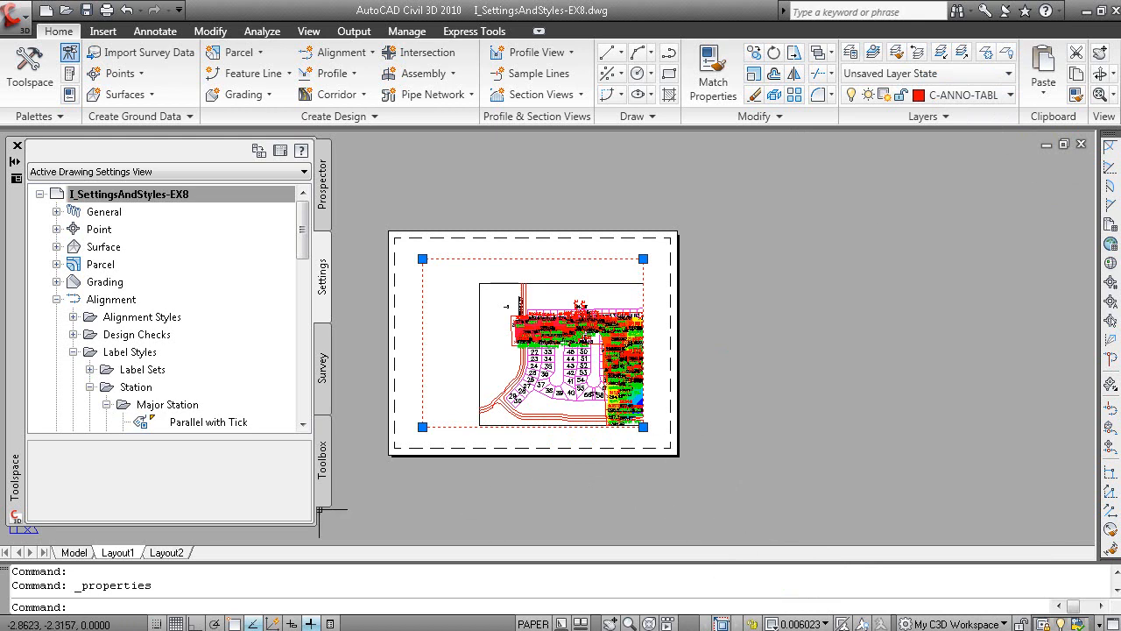
# Deselect the viewport and switch from Layout1 back to the model.
pyautogui.press('Escape')
pyautogui.press('Escape')
pyautogui.click(87, 552)
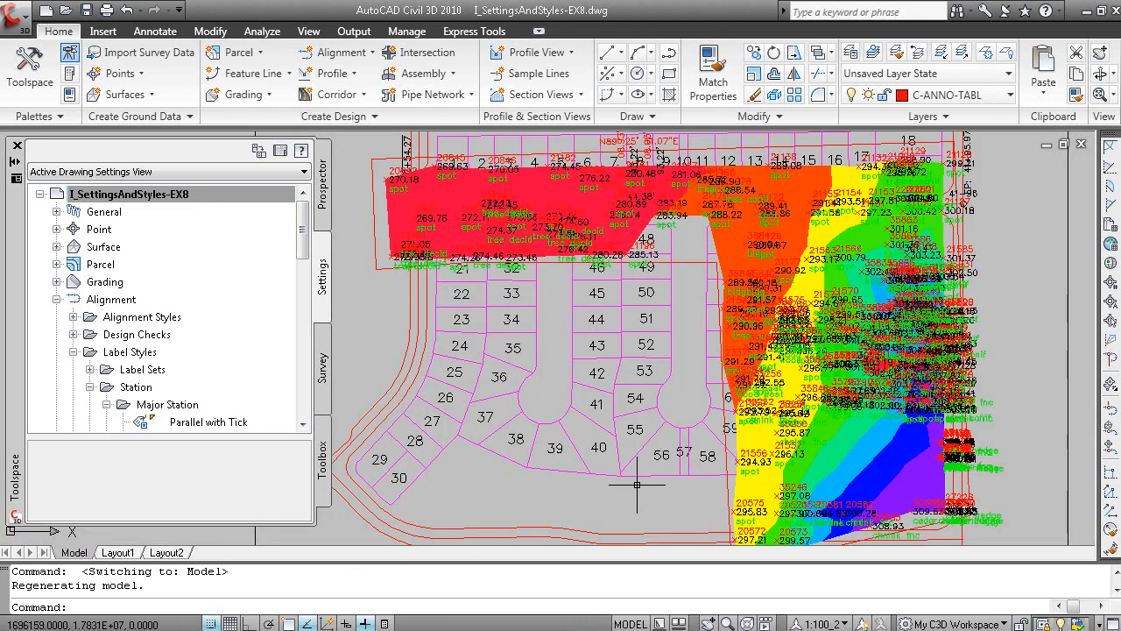
pyautogui.hotkey('alt', 'Tab')
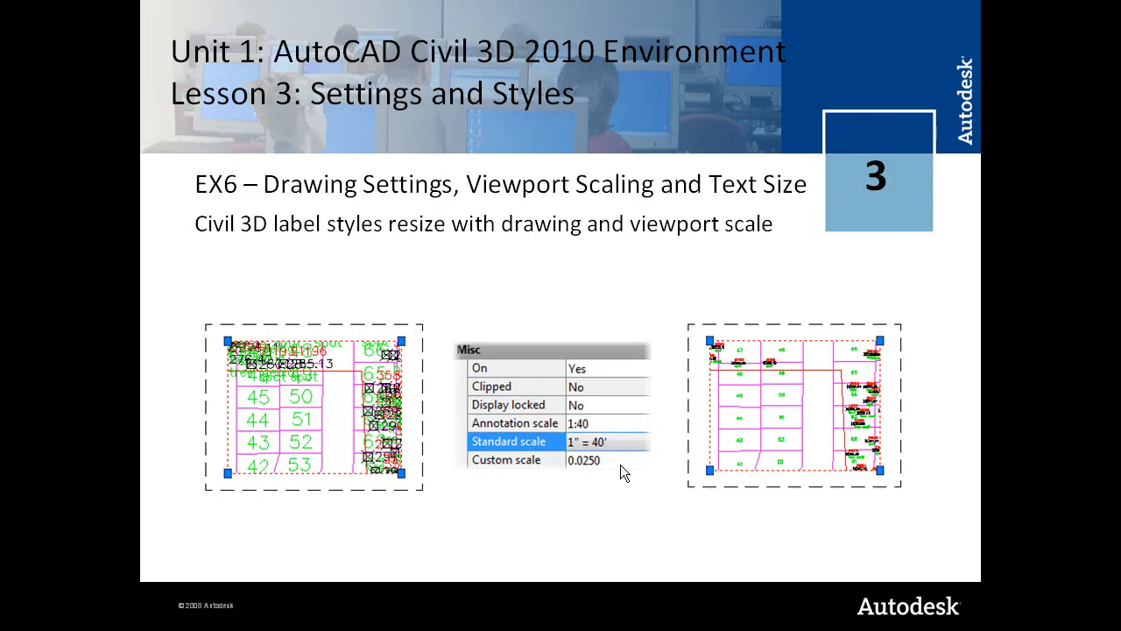
pyautogui.click(569, 509)
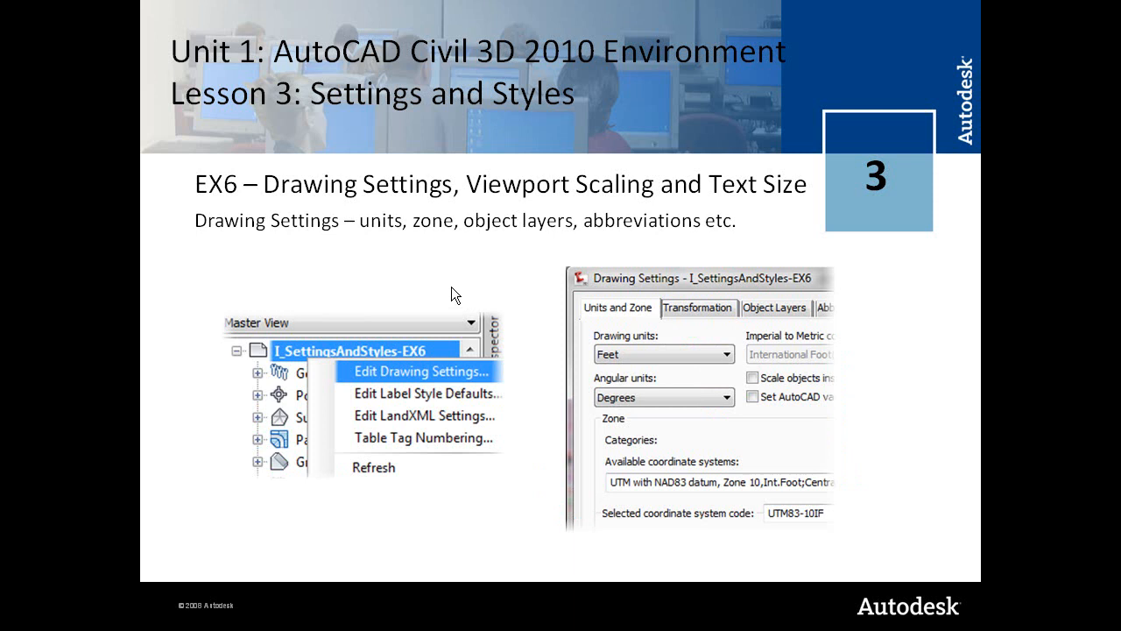
pyautogui.click(471, 244)
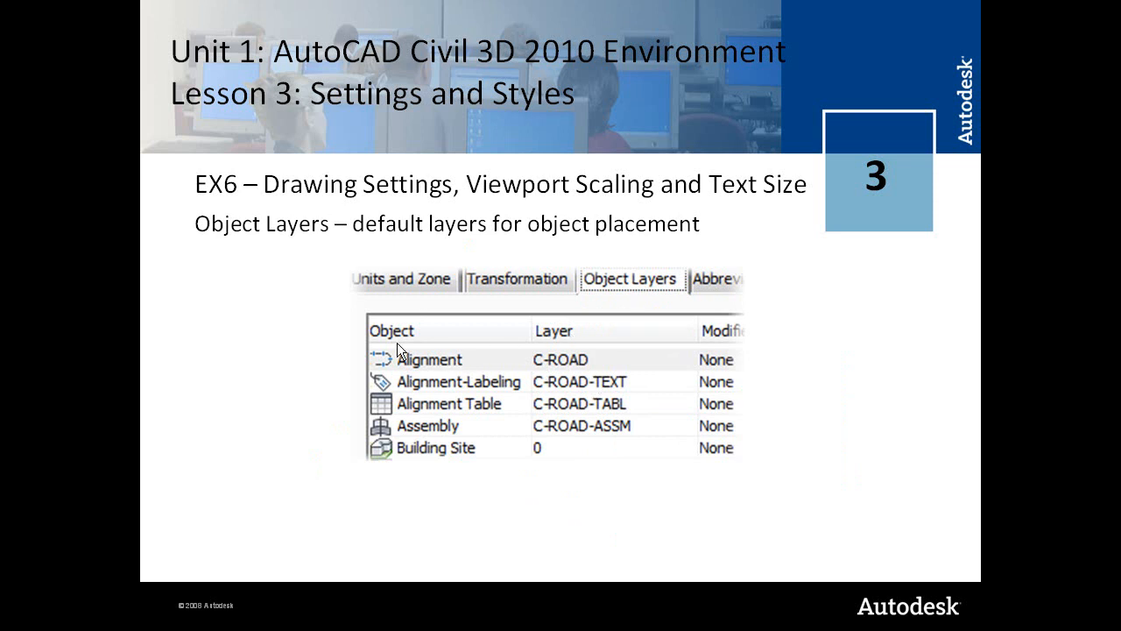
pyautogui.click(596, 375)
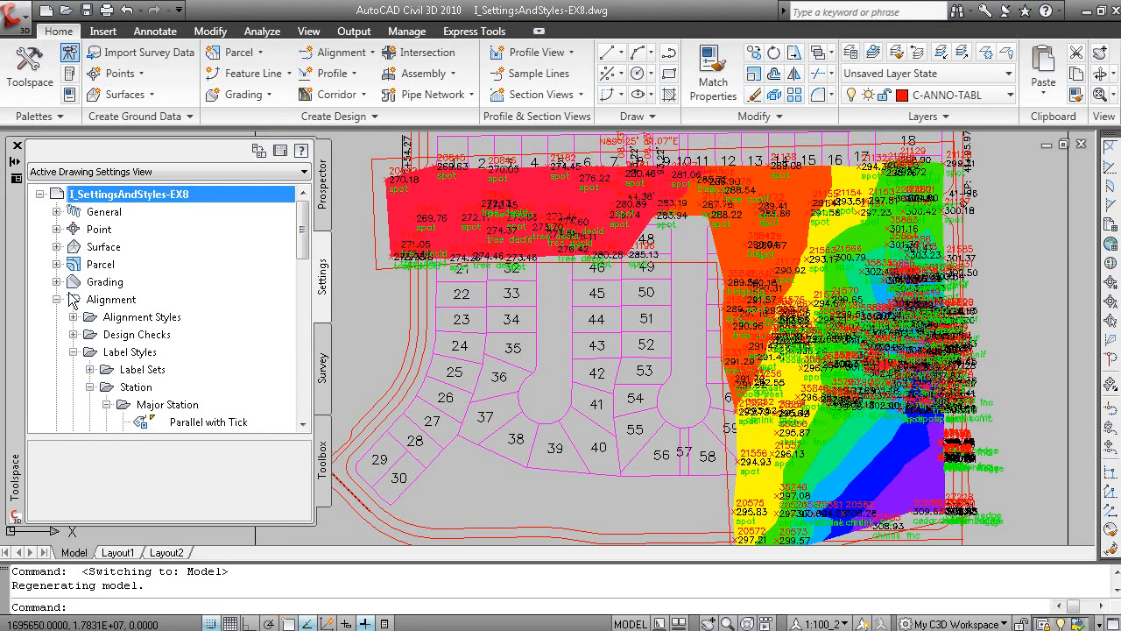
# Collapse the Alignment settings and open the command settings of CreateProfileView in the Profile View commands.
pyautogui.click(56, 298)
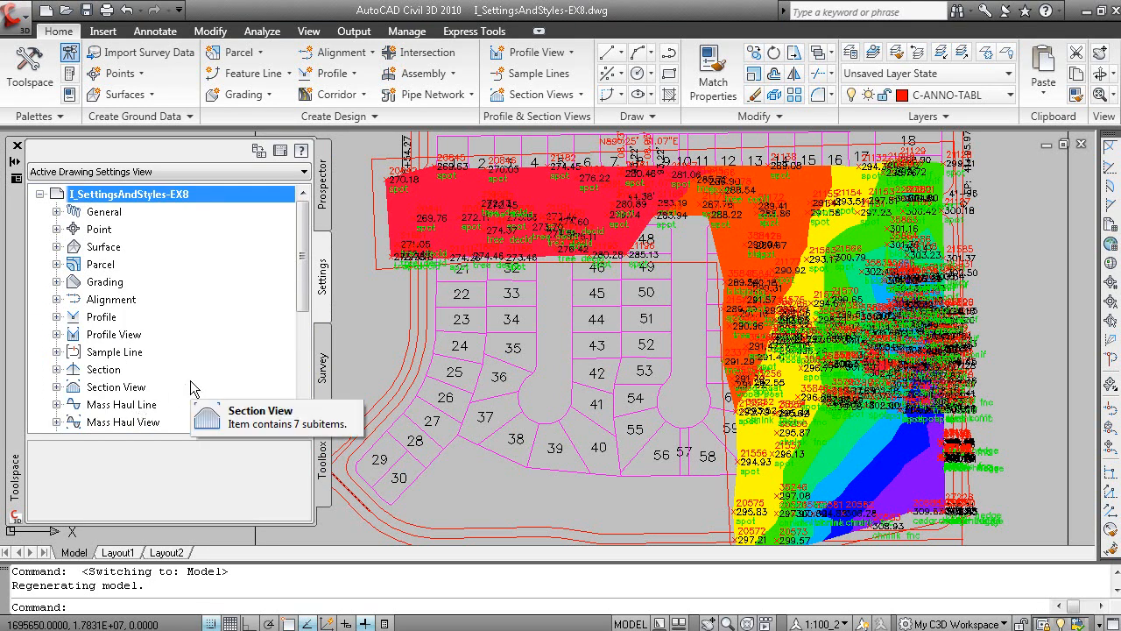
pyautogui.click(56, 317)
pyautogui.click(57, 316)
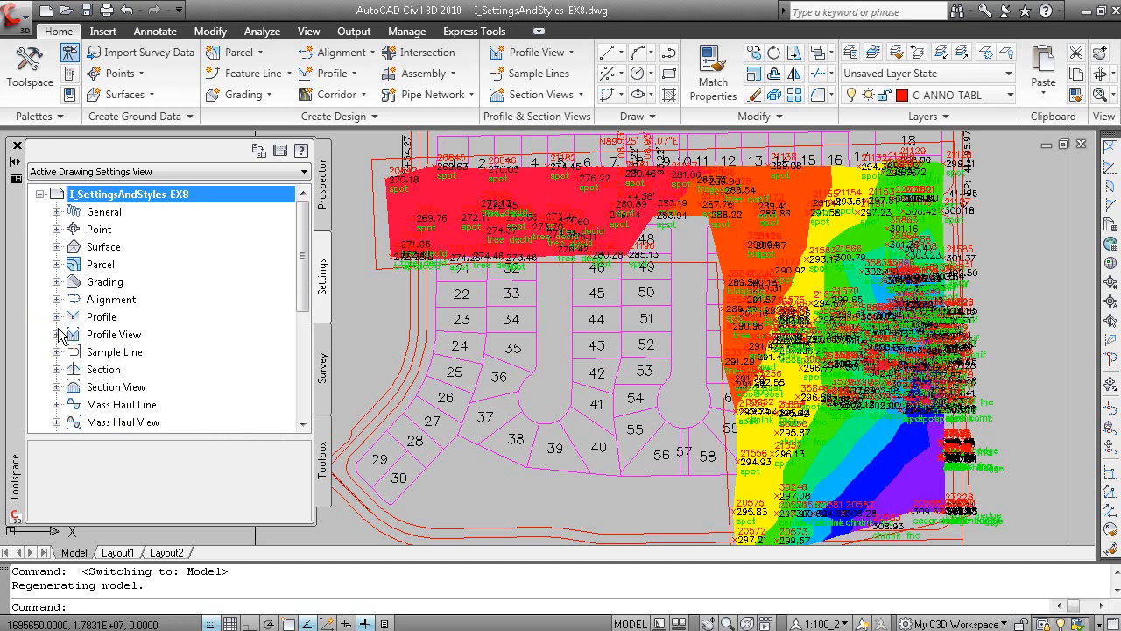
pyautogui.click(56, 334)
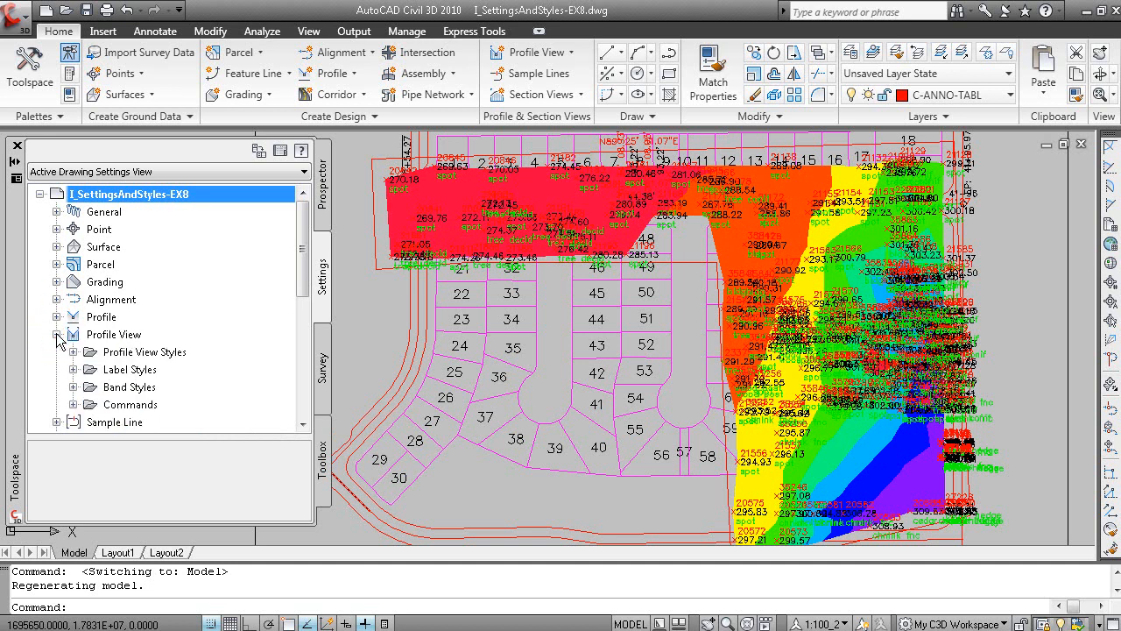
pyautogui.click(74, 404)
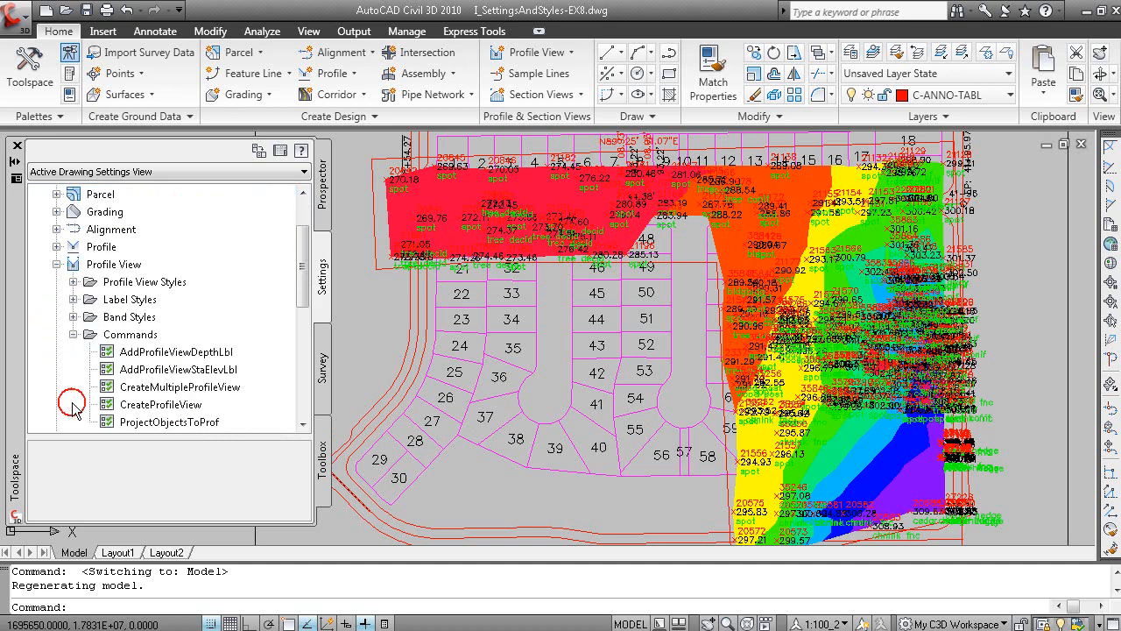
pyautogui.click(160, 353)
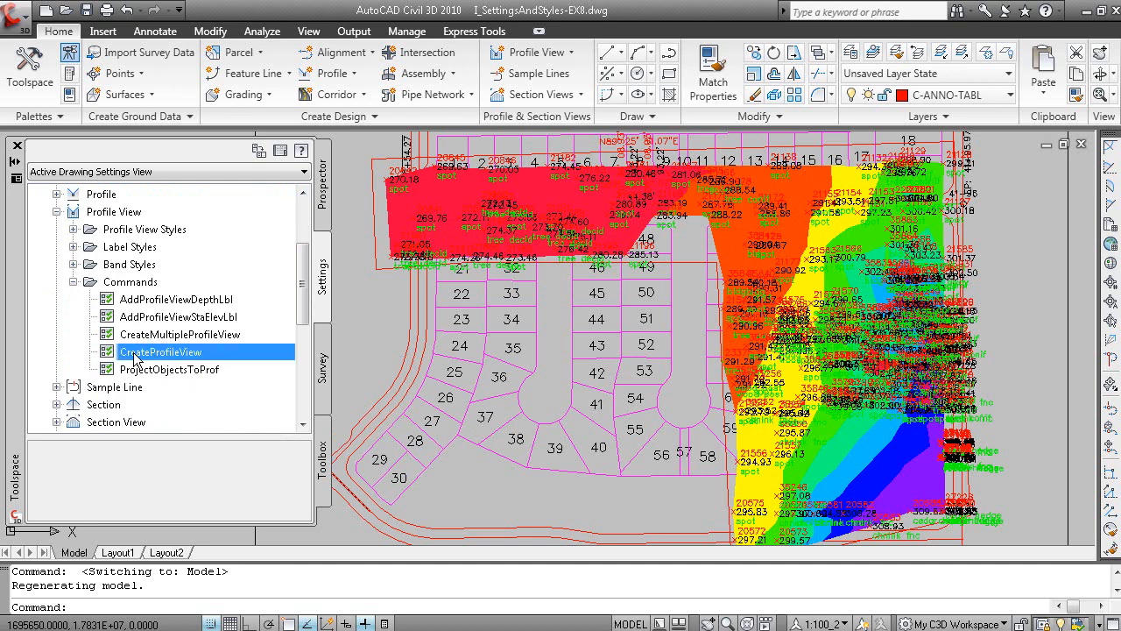
pyautogui.rightClick(233, 356)
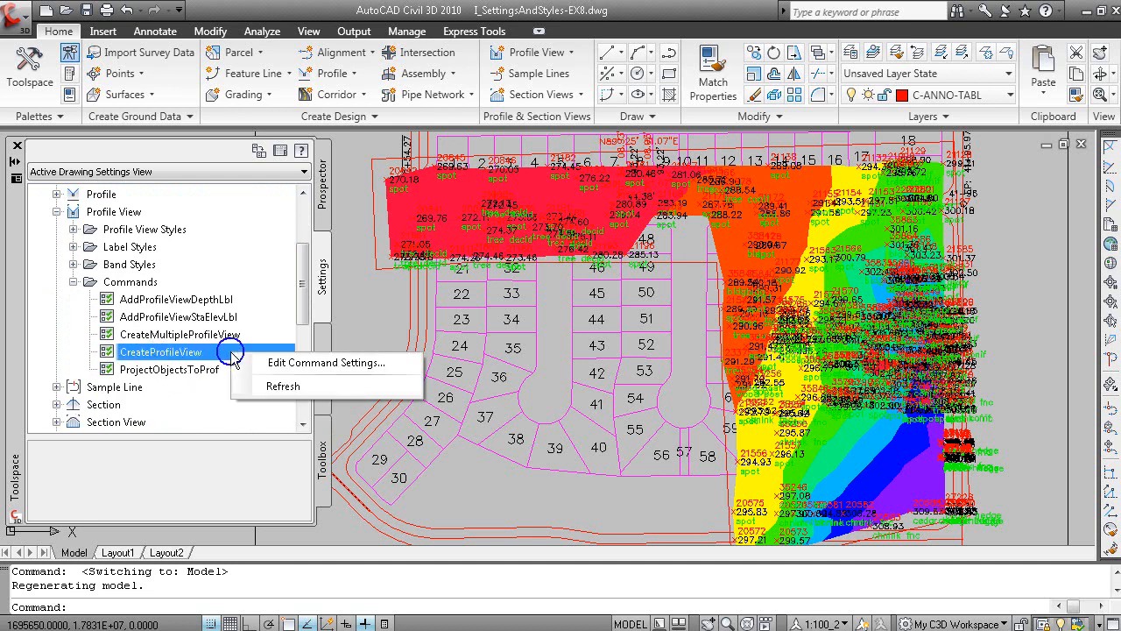
pyautogui.click(389, 361)
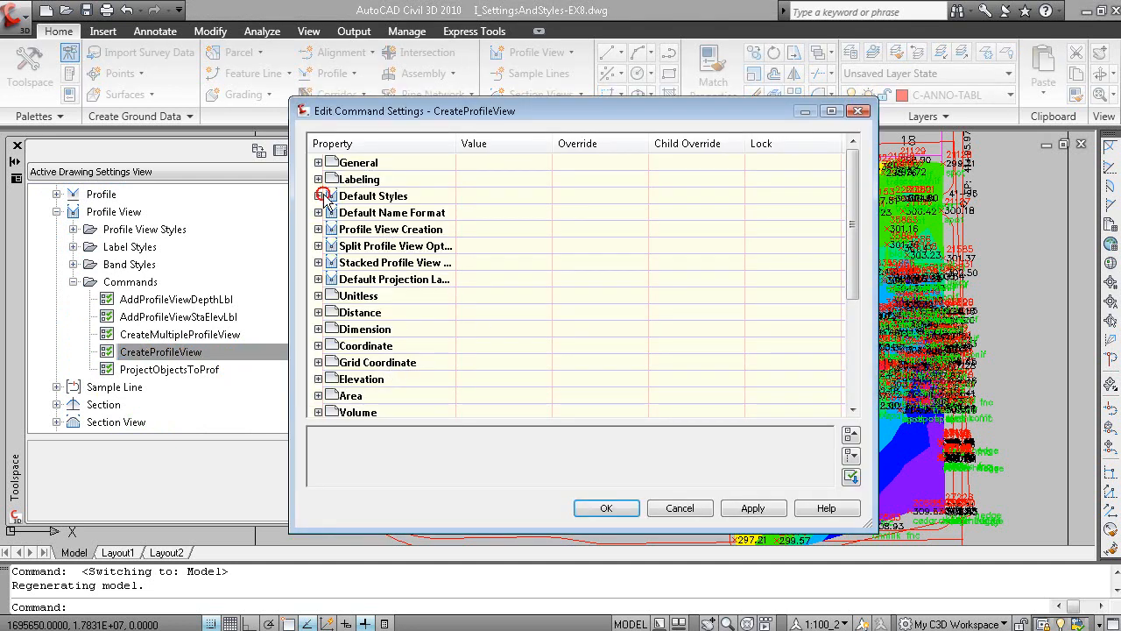
# Set the default Profile View Style for CreateProfileView to Major Grids and accept the command settings.
pyautogui.click(319, 196)
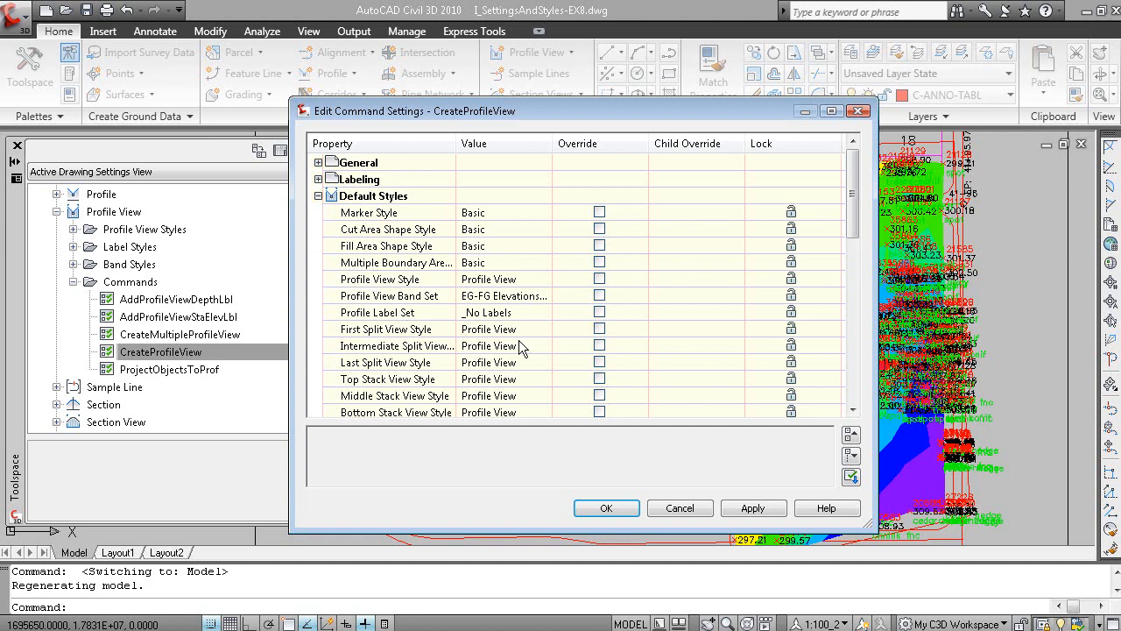
pyautogui.click(384, 279)
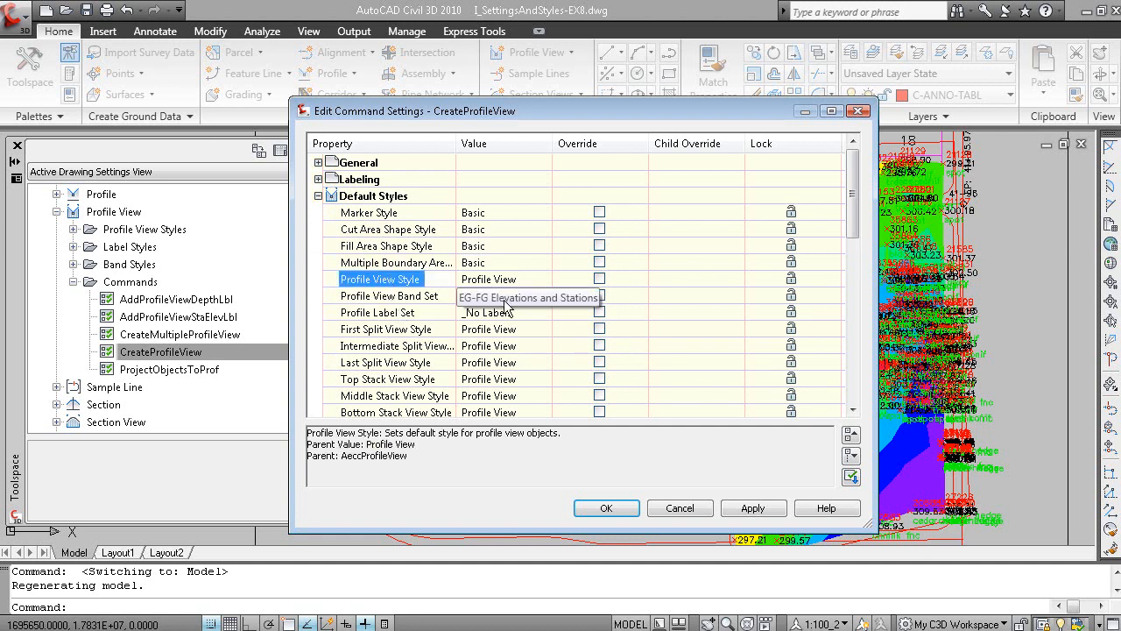
pyautogui.click(523, 281)
pyautogui.click(541, 279)
pyautogui.click(405, 299)
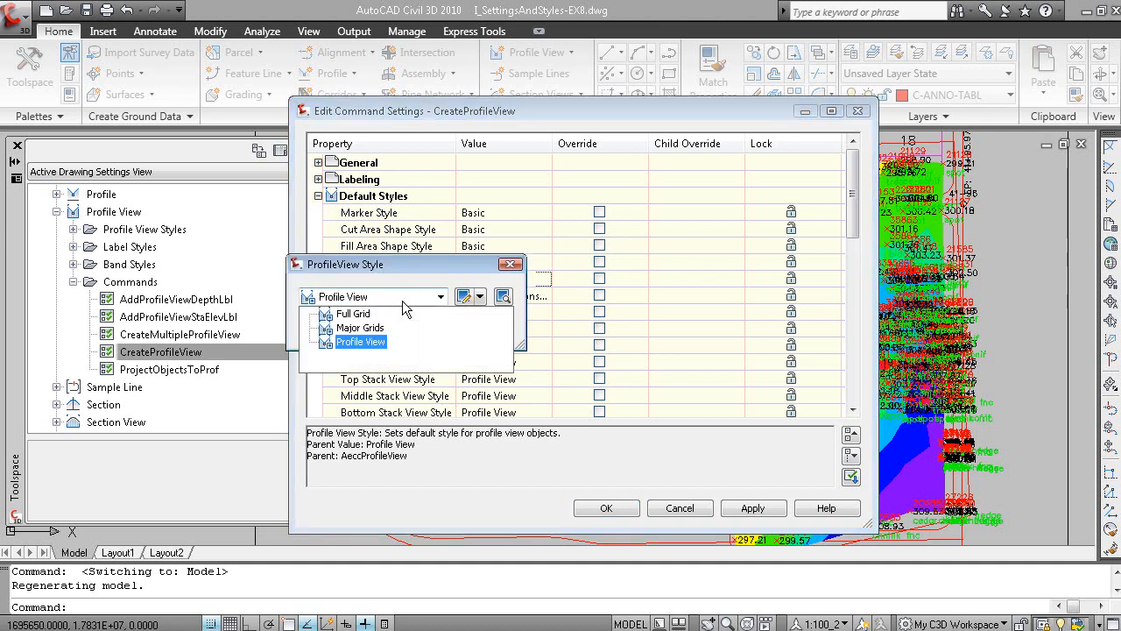
pyautogui.click(363, 328)
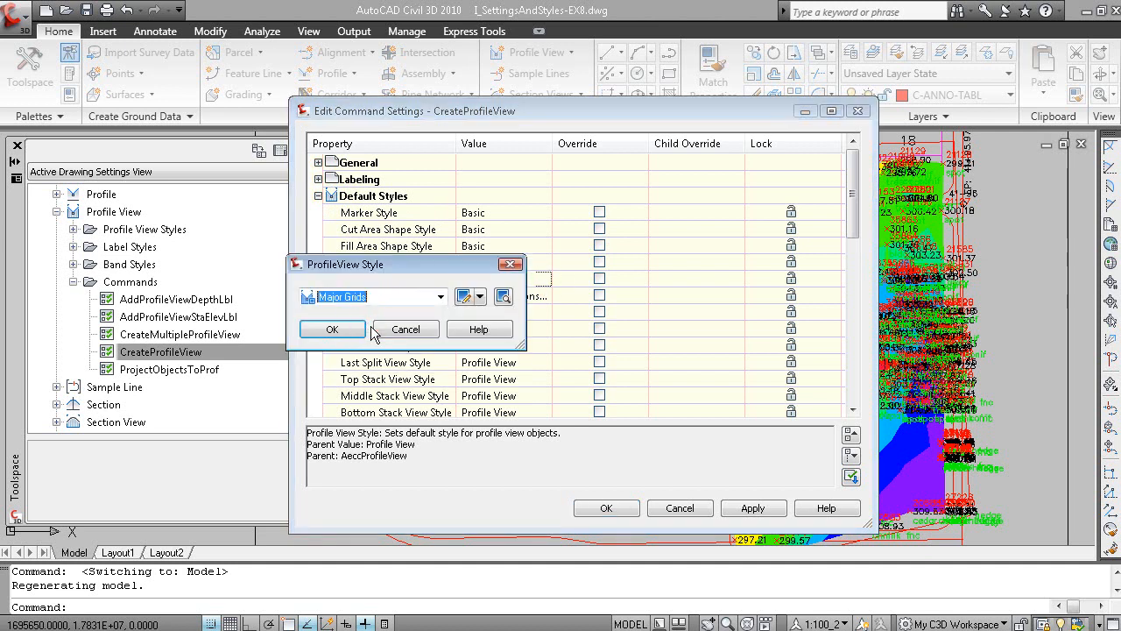
pyautogui.click(333, 329)
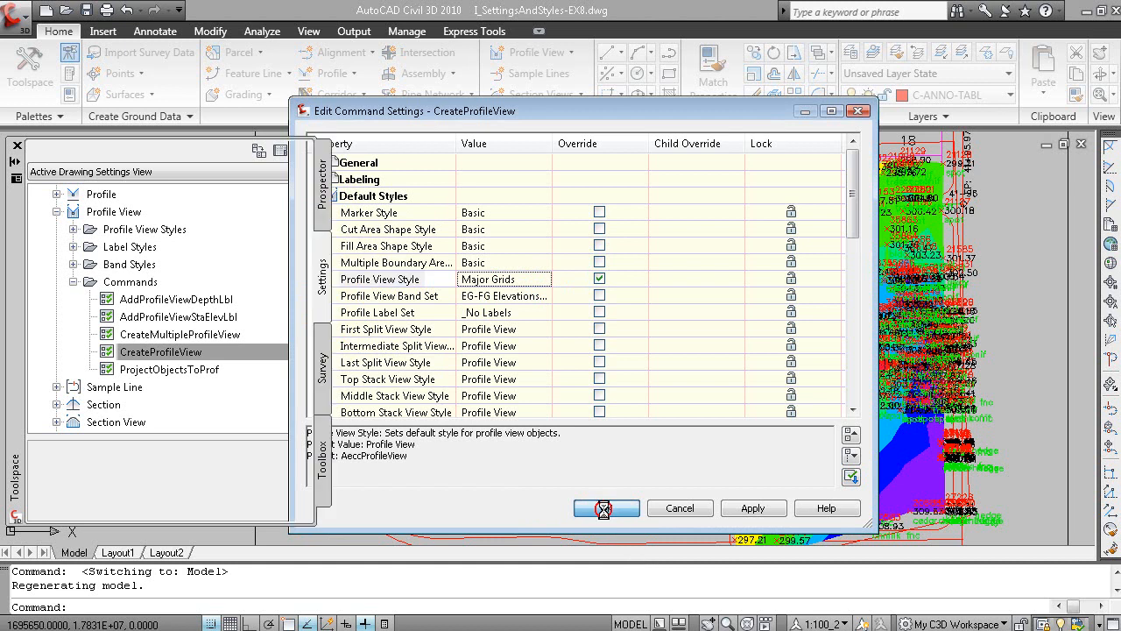
pyautogui.click(605, 508)
# Start the Create Profile View command to check its default profile view style, and cancel without creating a view.
pyautogui.click(353, 75)
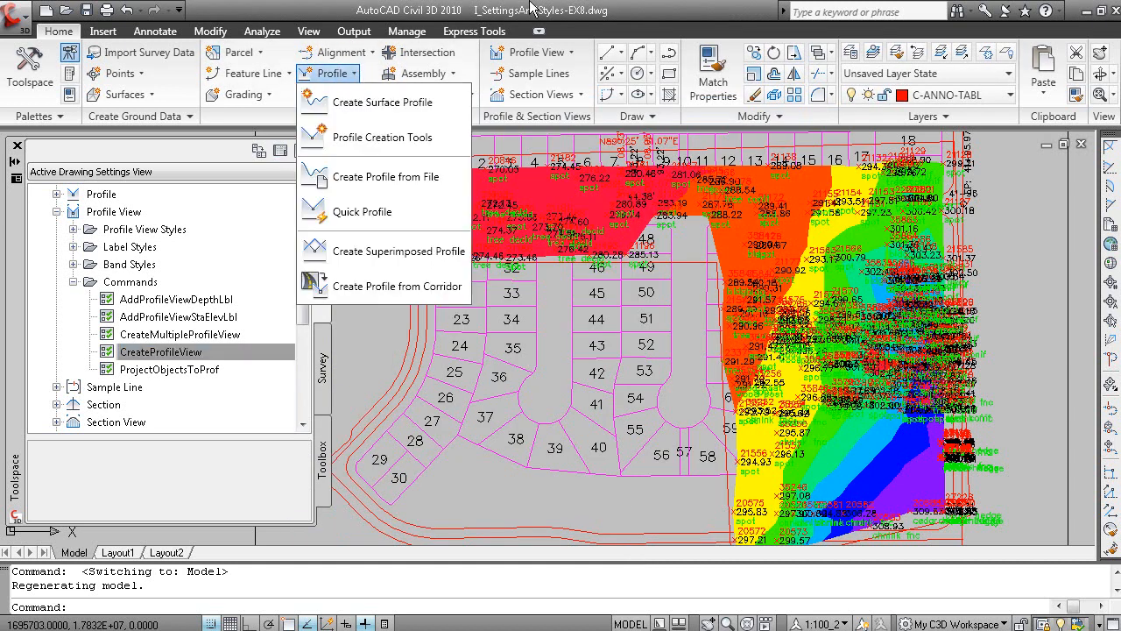
pyautogui.click(534, 52)
pyautogui.click(534, 53)
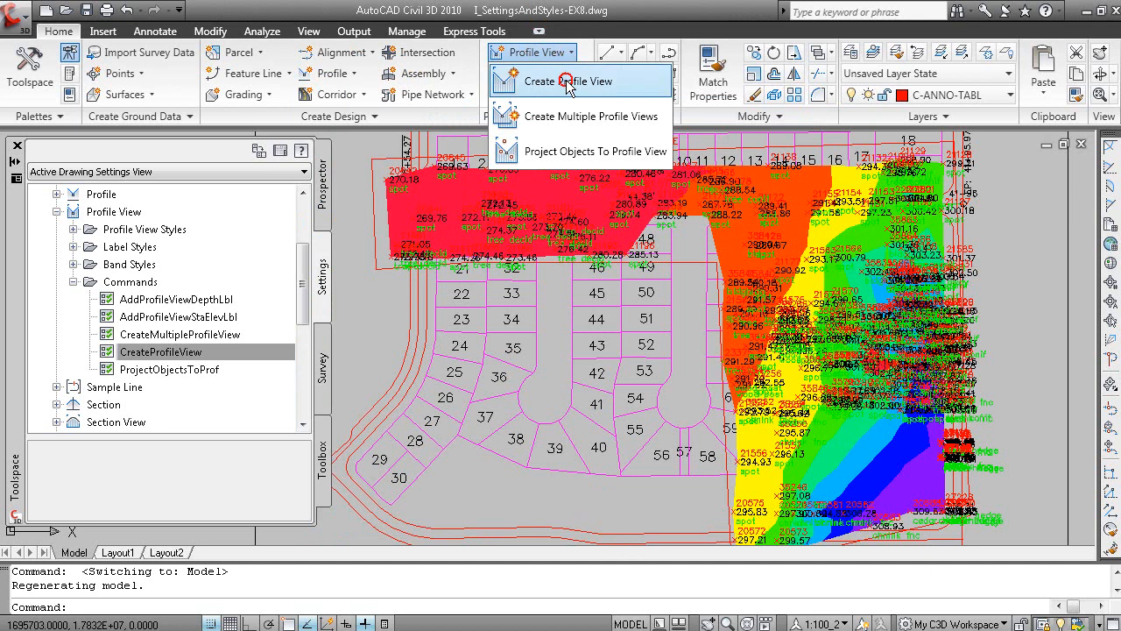
pyautogui.click(565, 83)
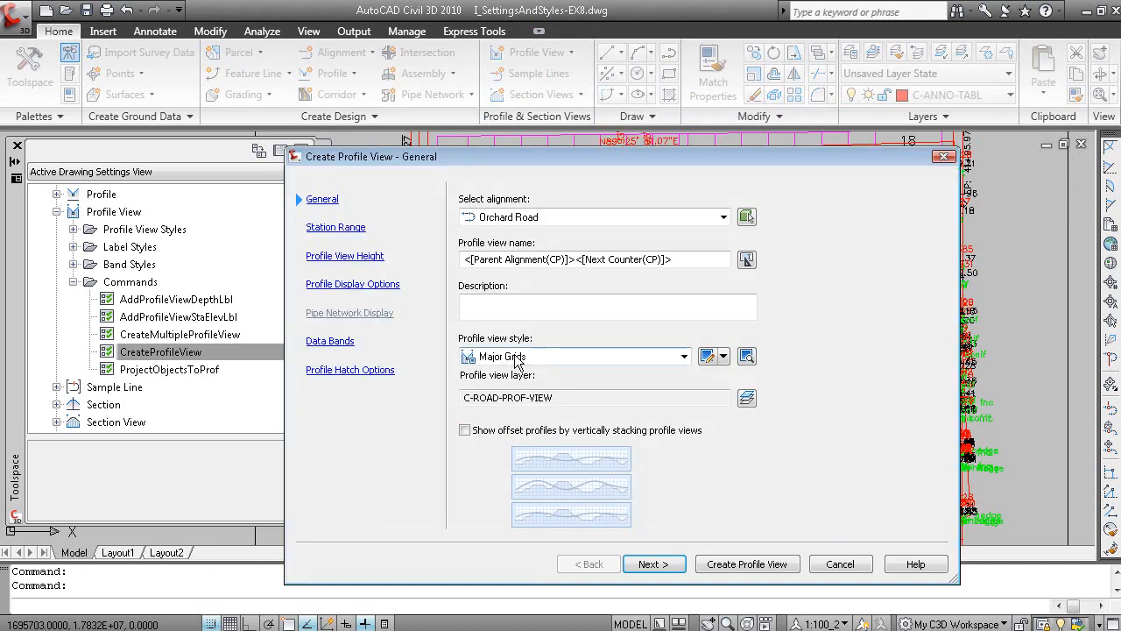
pyautogui.click(840, 564)
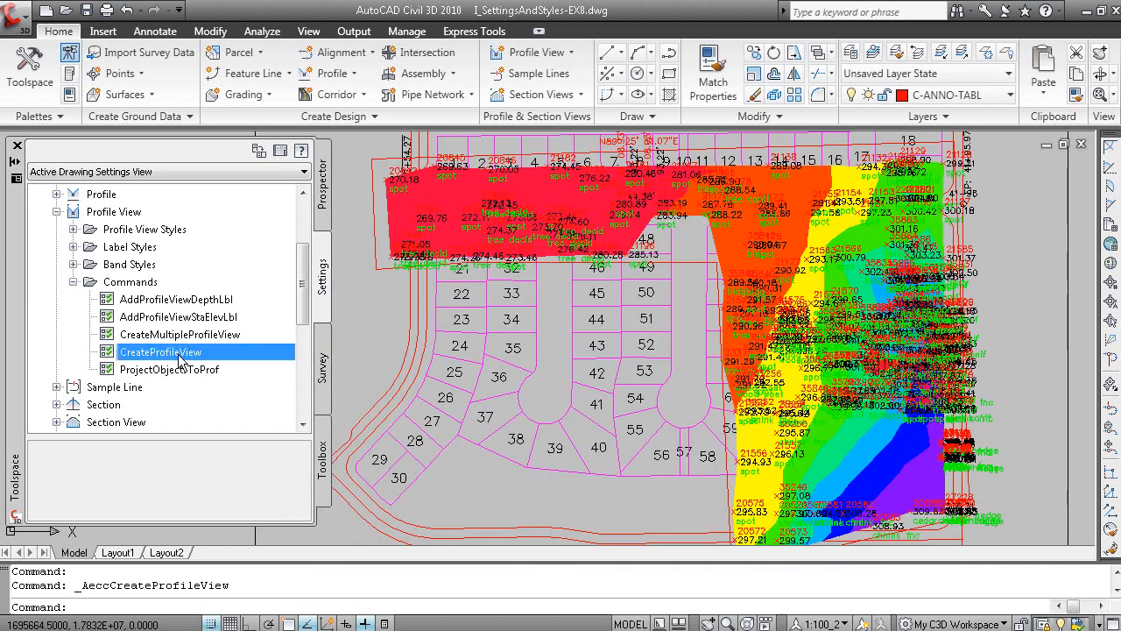
# Expand the Profile settings and reopen the command settings of CreateProfileView in the Profile View commands.
pyautogui.click(74, 281)
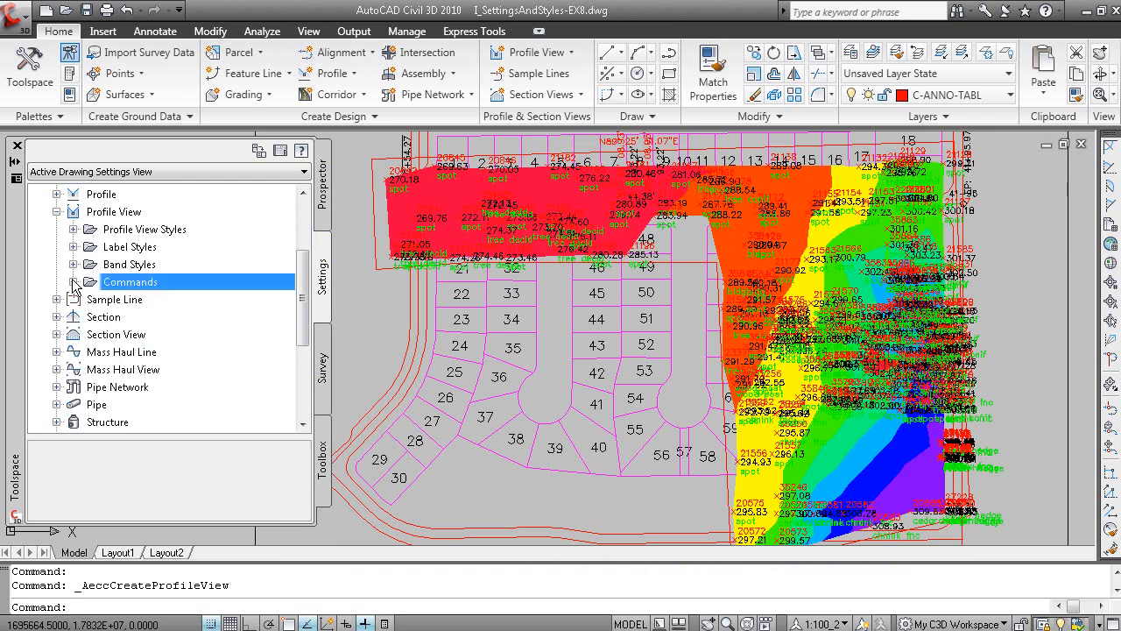
pyautogui.click(56, 211)
pyautogui.click(57, 194)
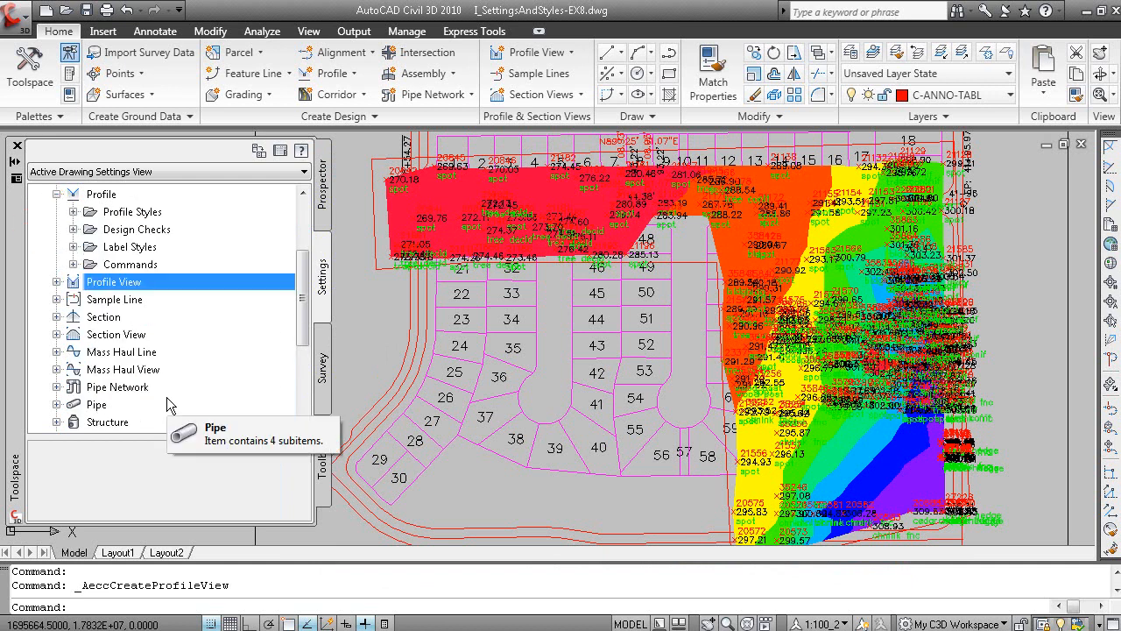
pyautogui.click(56, 281)
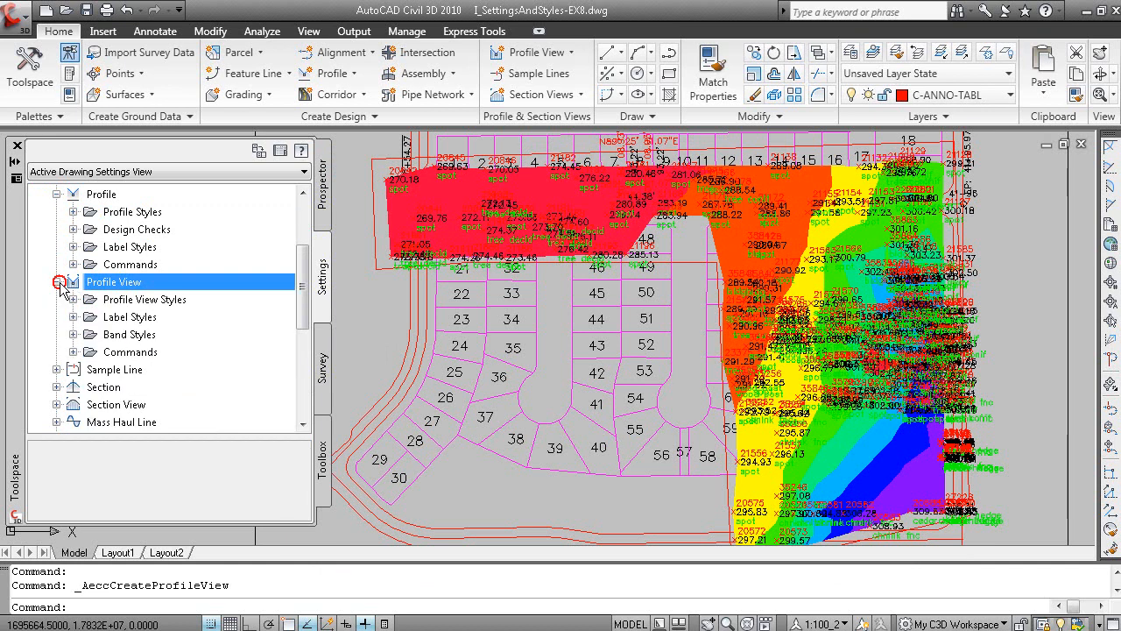
pyautogui.click(74, 351)
pyautogui.click(215, 407)
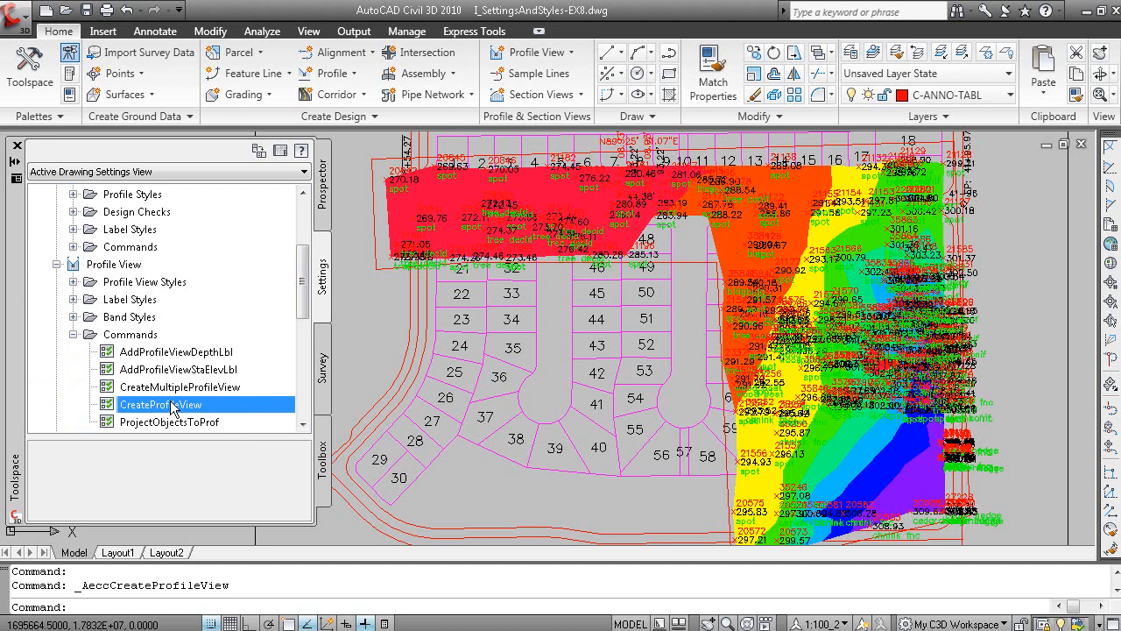
pyautogui.doubleClick(216, 405)
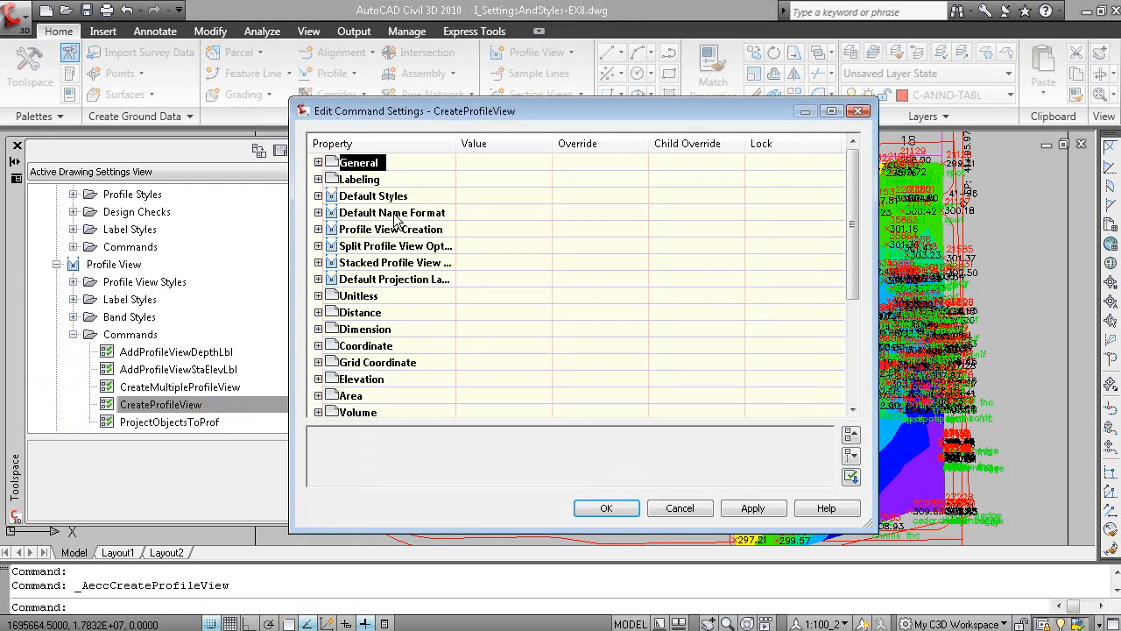
# In the Default Name Format settings, rebuild the Profile View Name Template as the Parent Alignment field followed by the text PV.
pyautogui.click(393, 213)
pyautogui.click(319, 213)
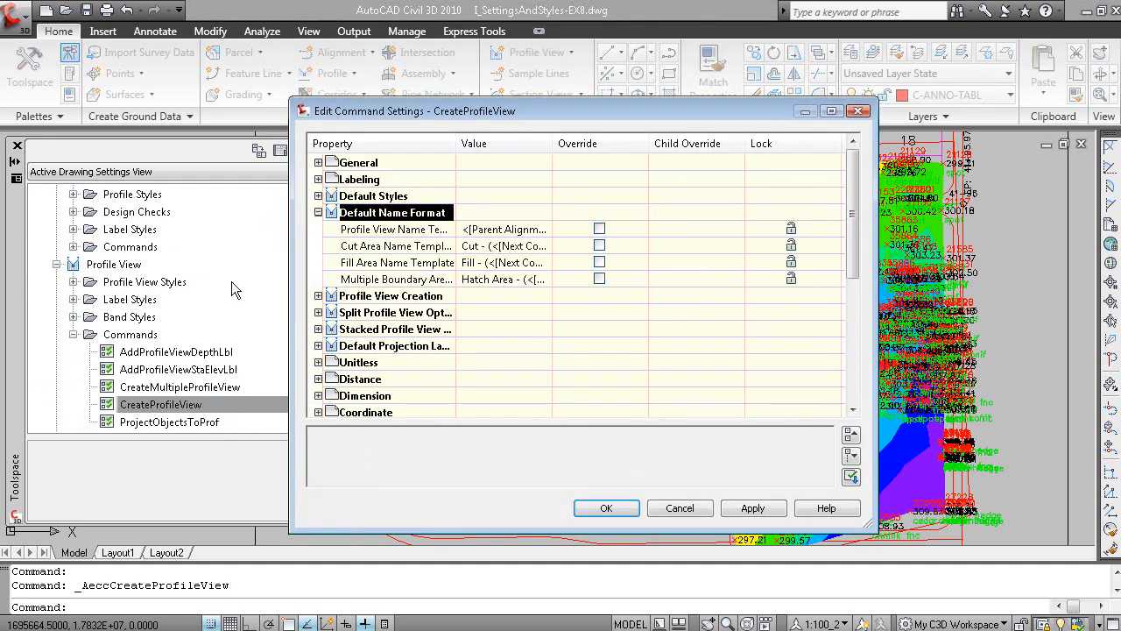
pyautogui.click(380, 232)
pyautogui.moveTo(547, 142); pyautogui.dragTo(661, 143)
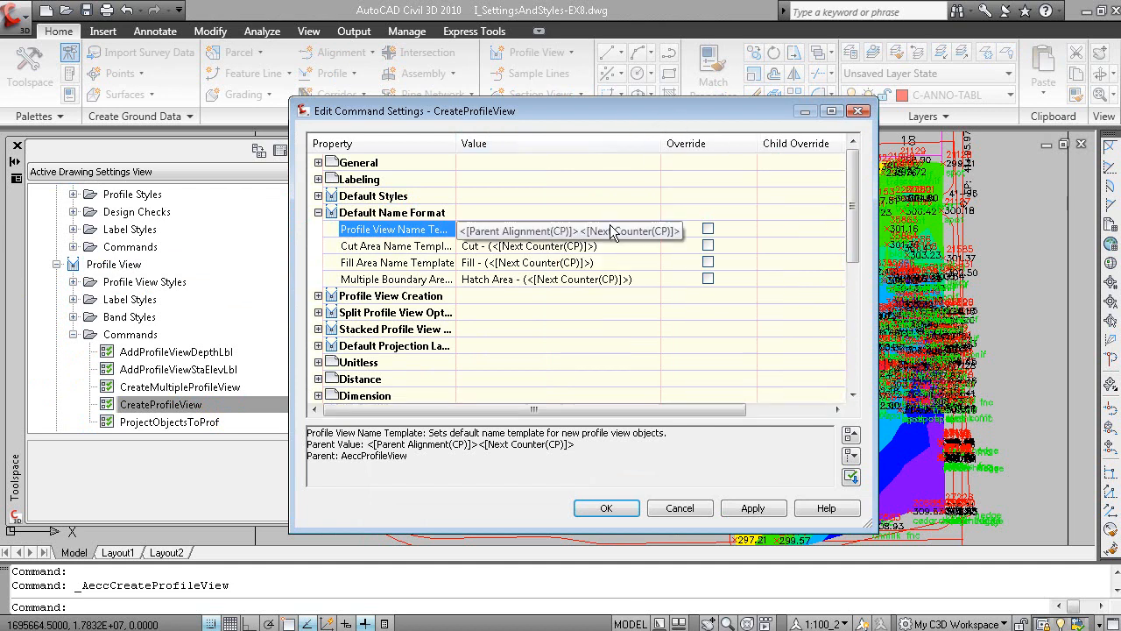
pyautogui.click(610, 229)
pyautogui.click(660, 230)
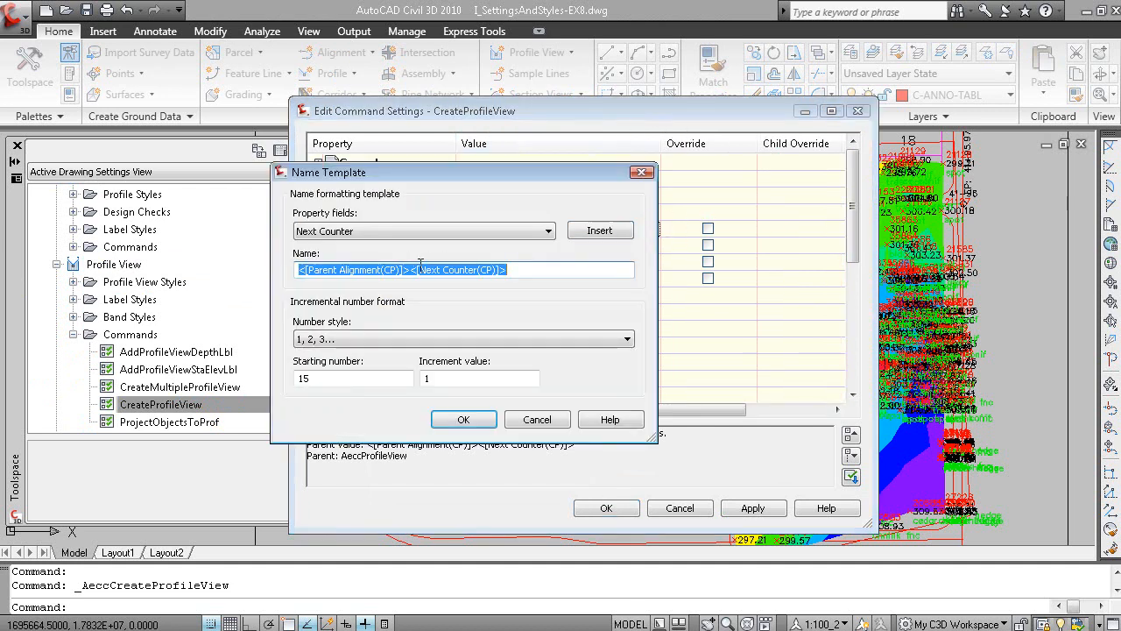
pyautogui.click(447, 231)
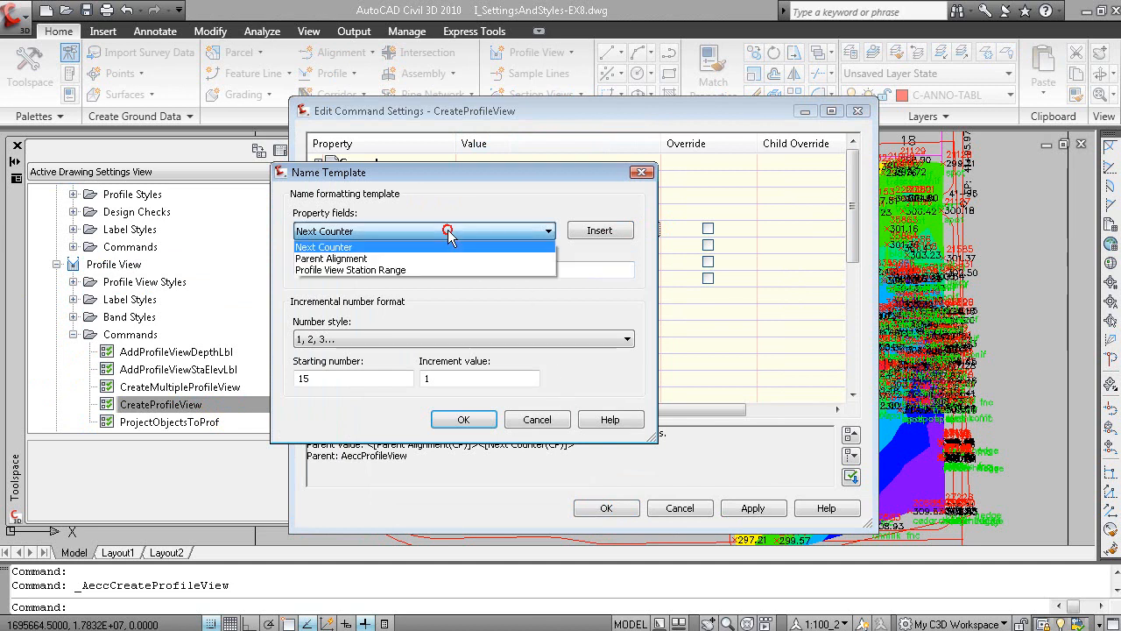
pyautogui.click(368, 253)
pyautogui.click(599, 230)
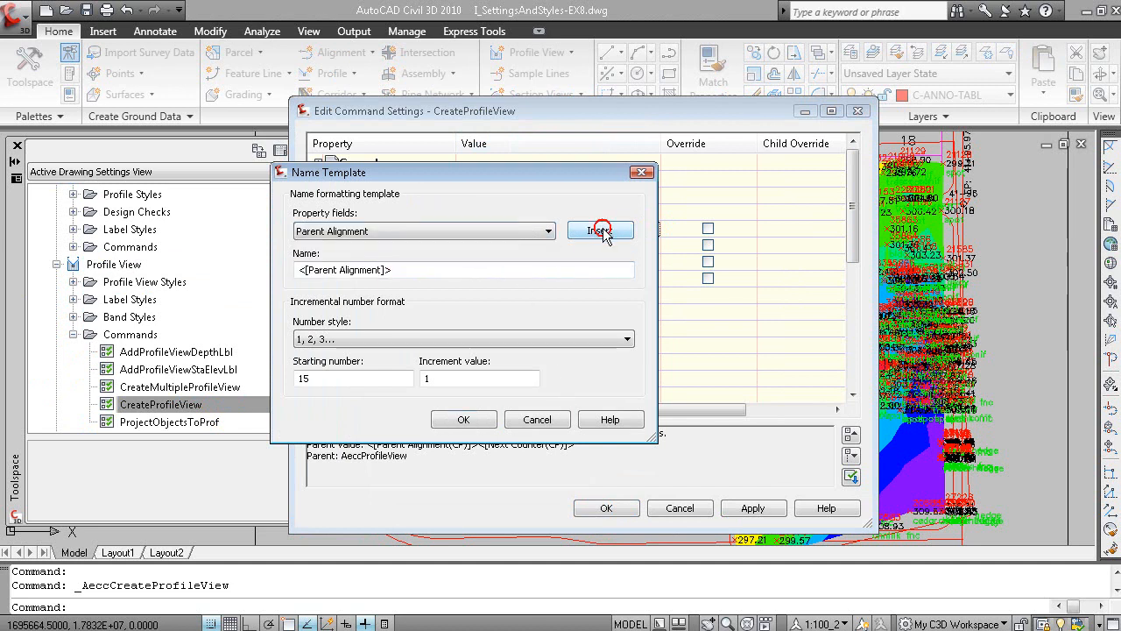
pyautogui.click(469, 274)
pyautogui.write('PV')
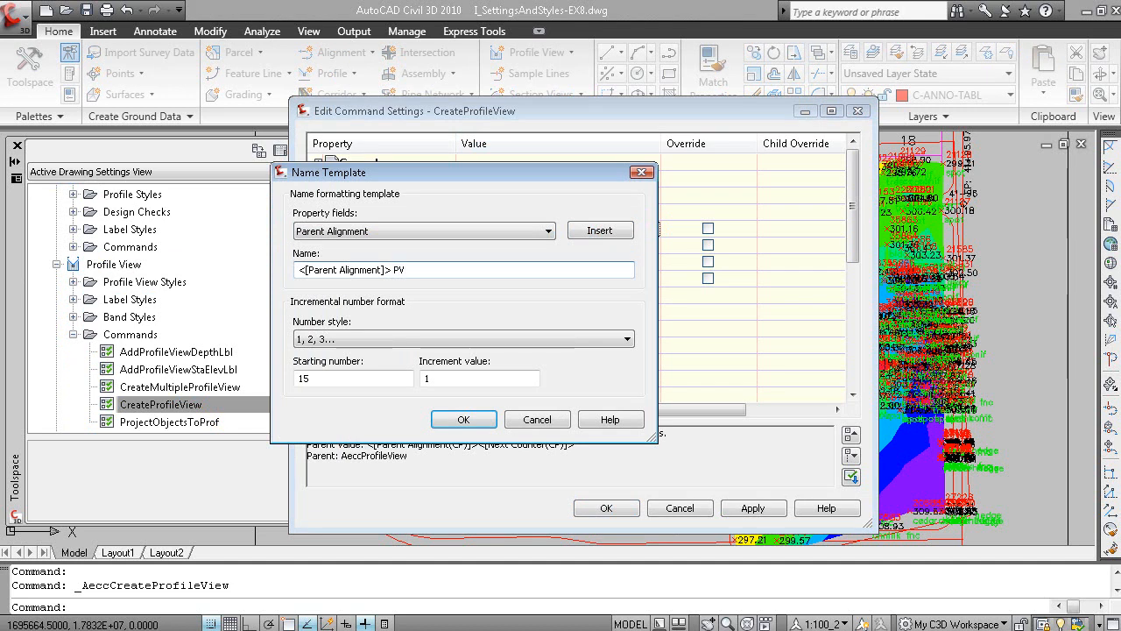
# Append the Next Counter field to the name template, set its starting number to 1, and accept the template and command settings.
pyautogui.click(385, 231)
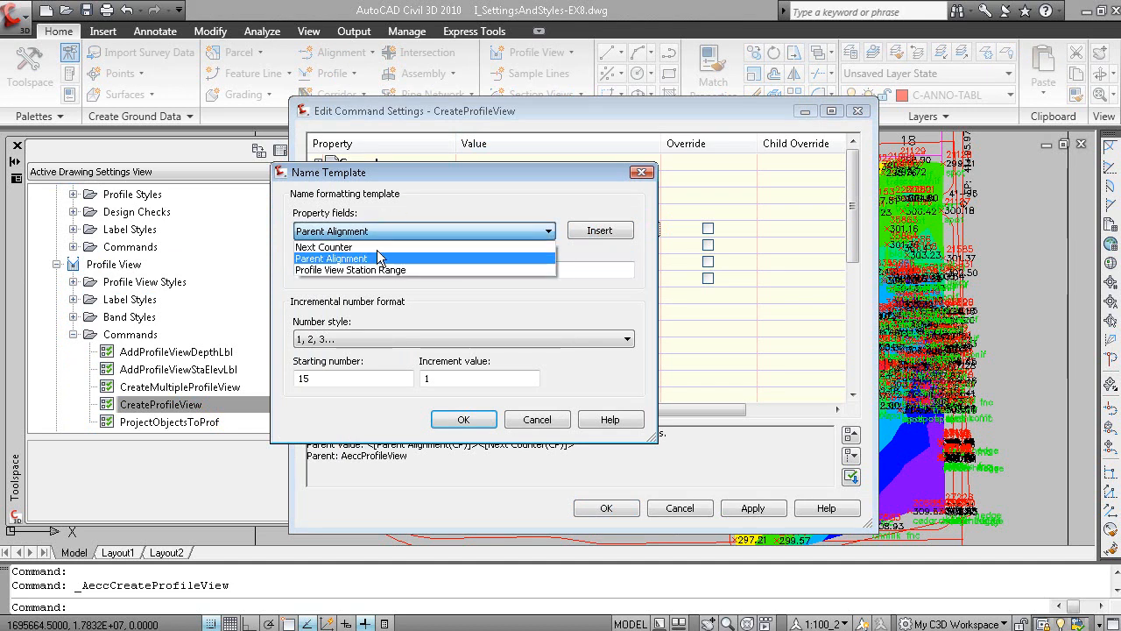
pyautogui.click(361, 245)
pyautogui.click(600, 230)
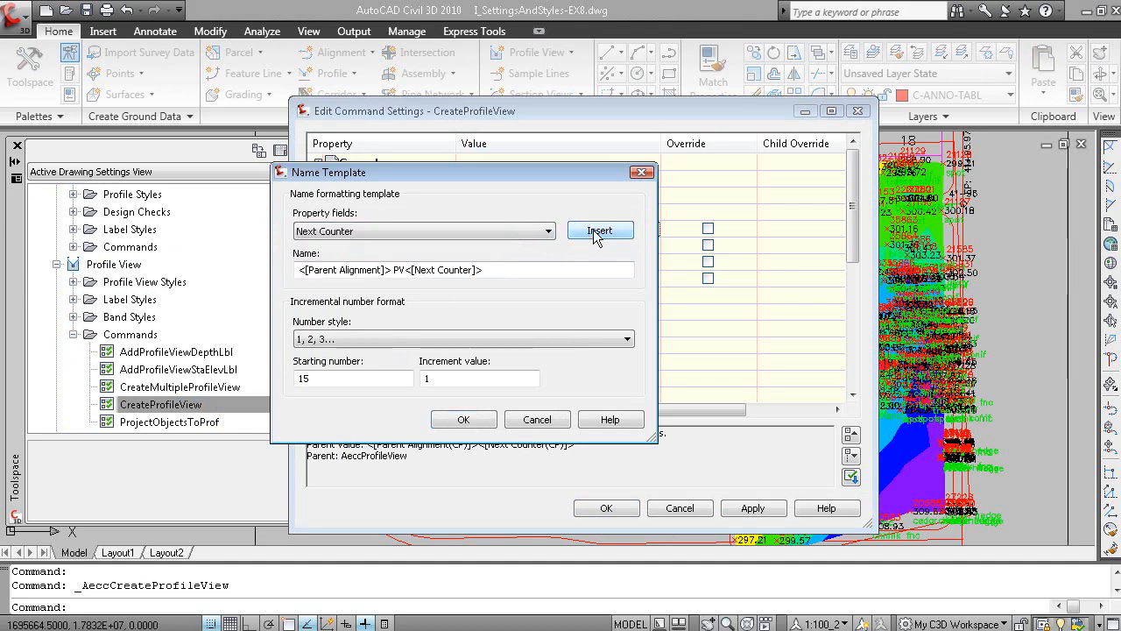
pyautogui.moveTo(329, 378); pyautogui.dragTo(271, 378)
pyautogui.write('1')
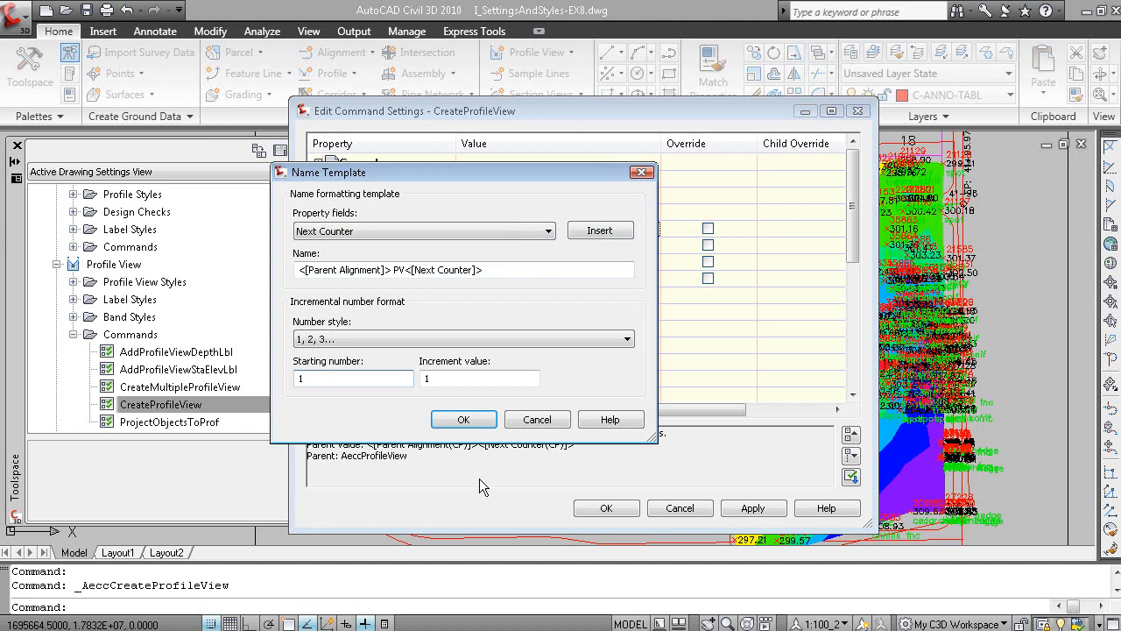
pyautogui.click(464, 420)
pyautogui.click(609, 509)
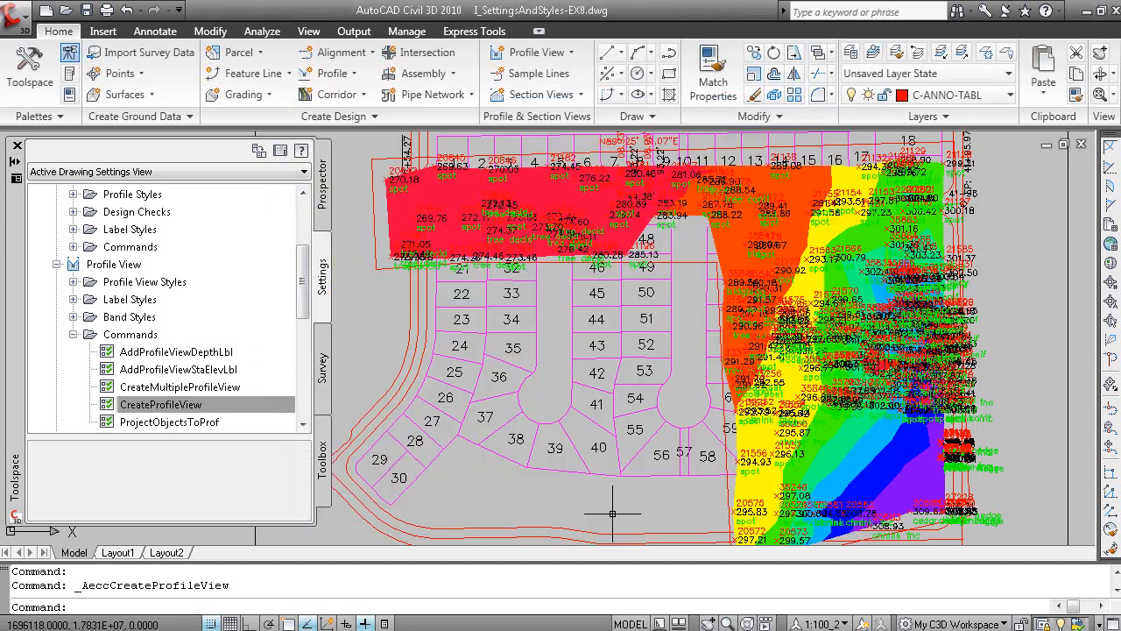
# Start the Create Profile View command to check its default name template, and cancel without creating a view.
pyautogui.scroll(-2, 608, 368)
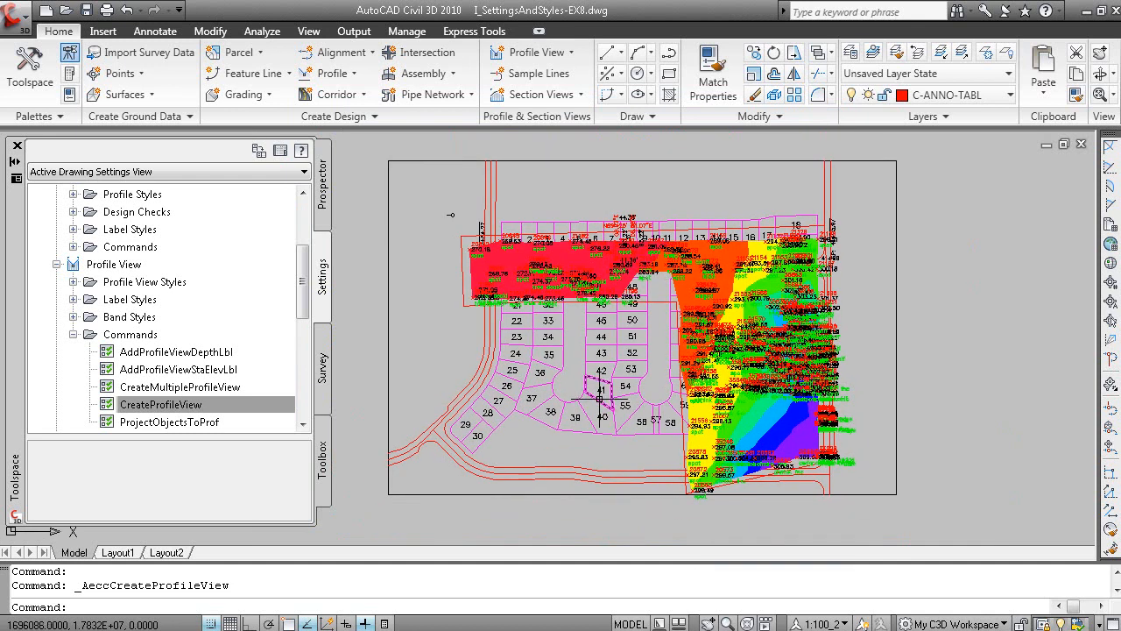
pyautogui.click(537, 52)
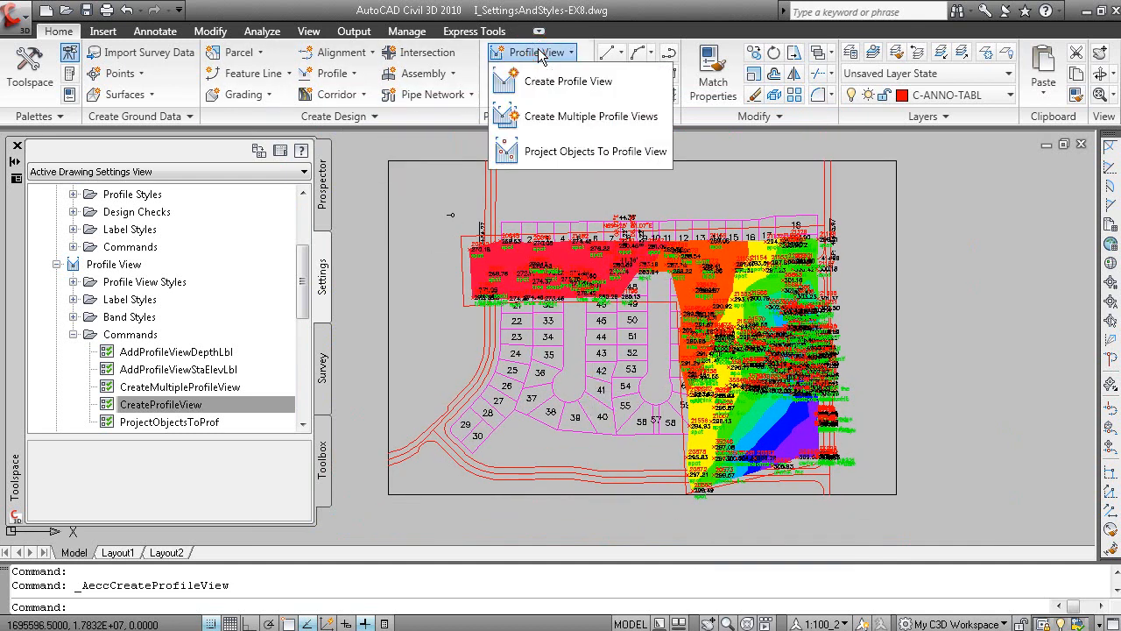
pyautogui.click(545, 81)
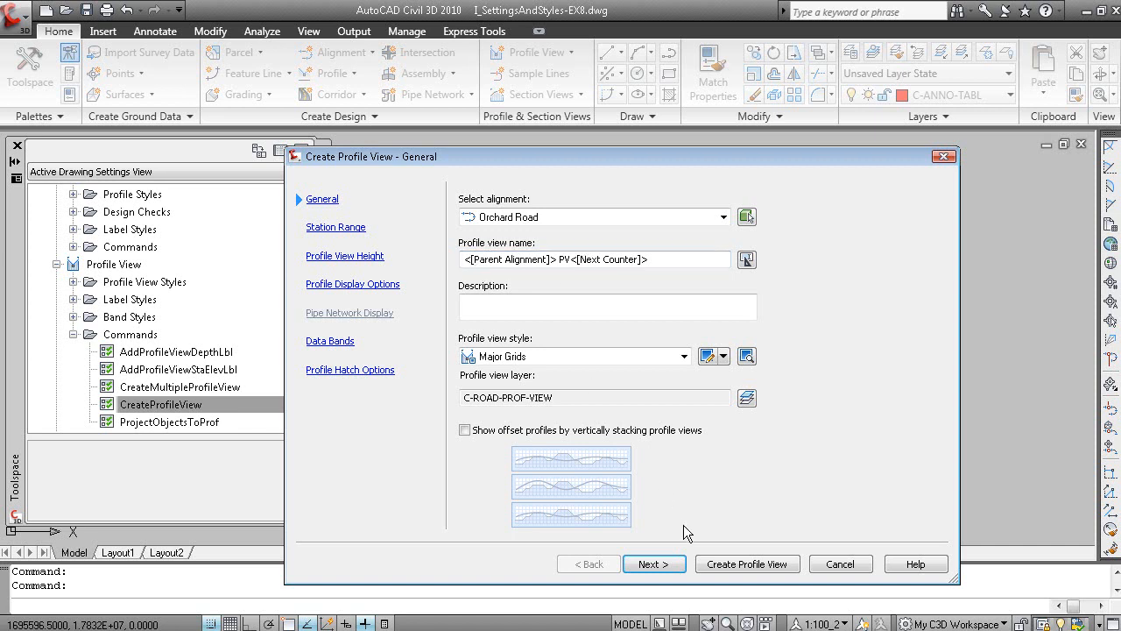
pyautogui.click(746, 261)
pyautogui.click(537, 420)
pyautogui.click(840, 564)
pyautogui.hotkey('alt', 'Tab')
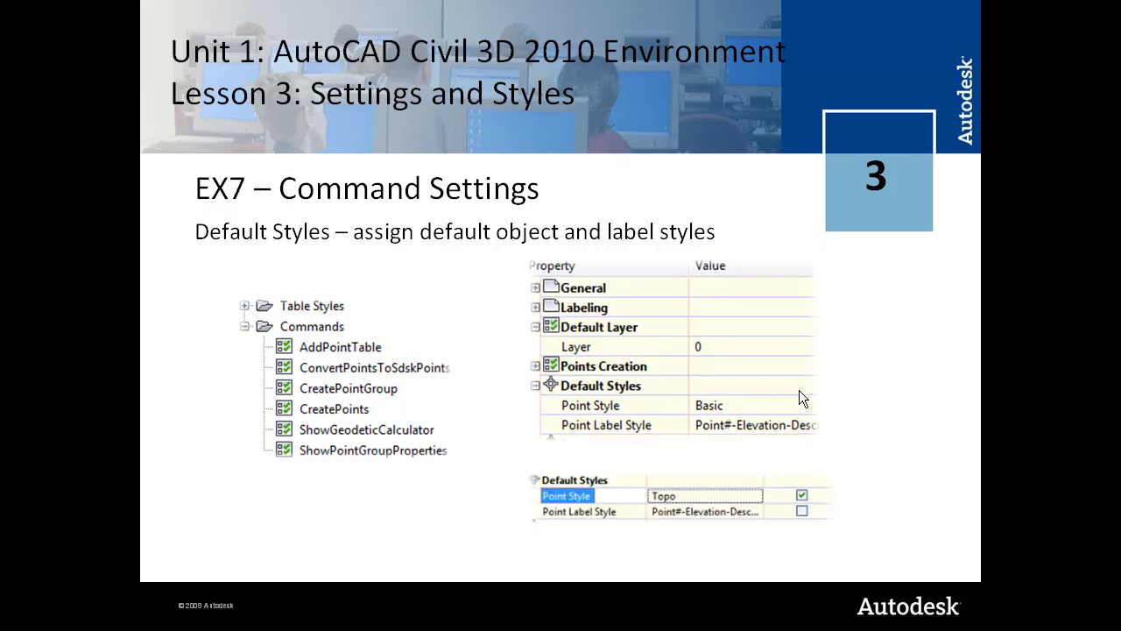
pyautogui.click(819, 393)
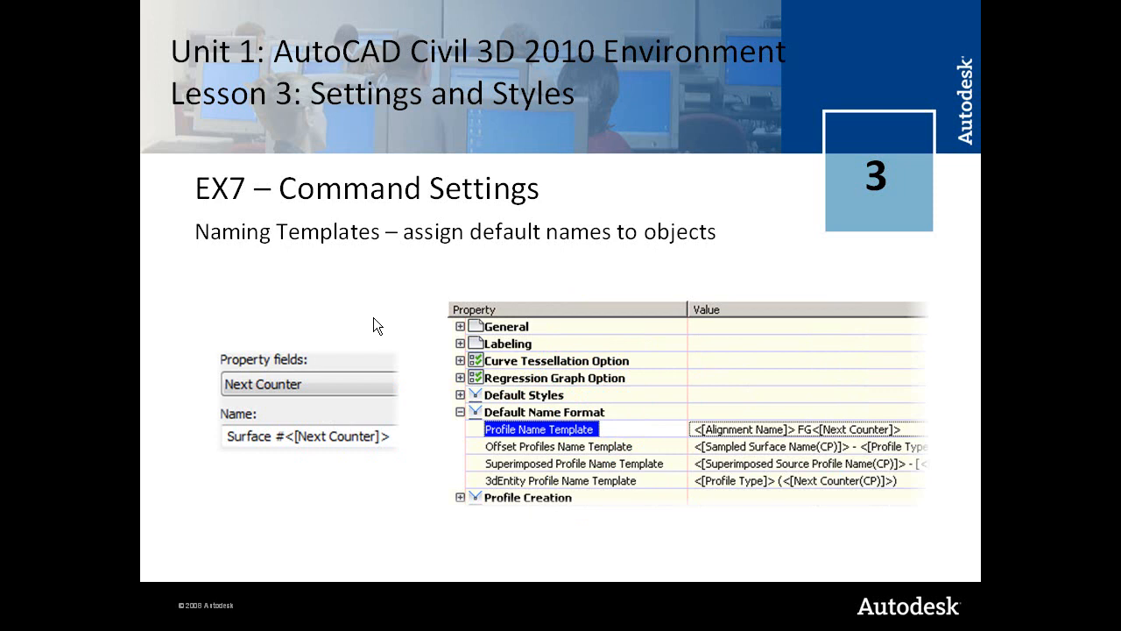
pyautogui.click(353, 301)
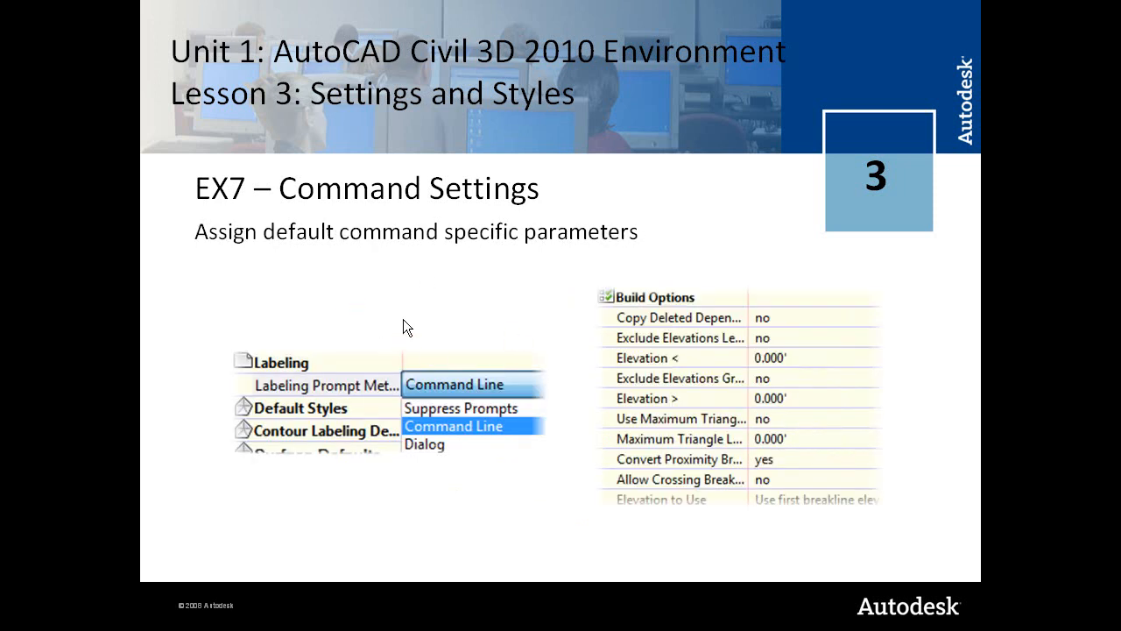
pyautogui.click(493, 318)
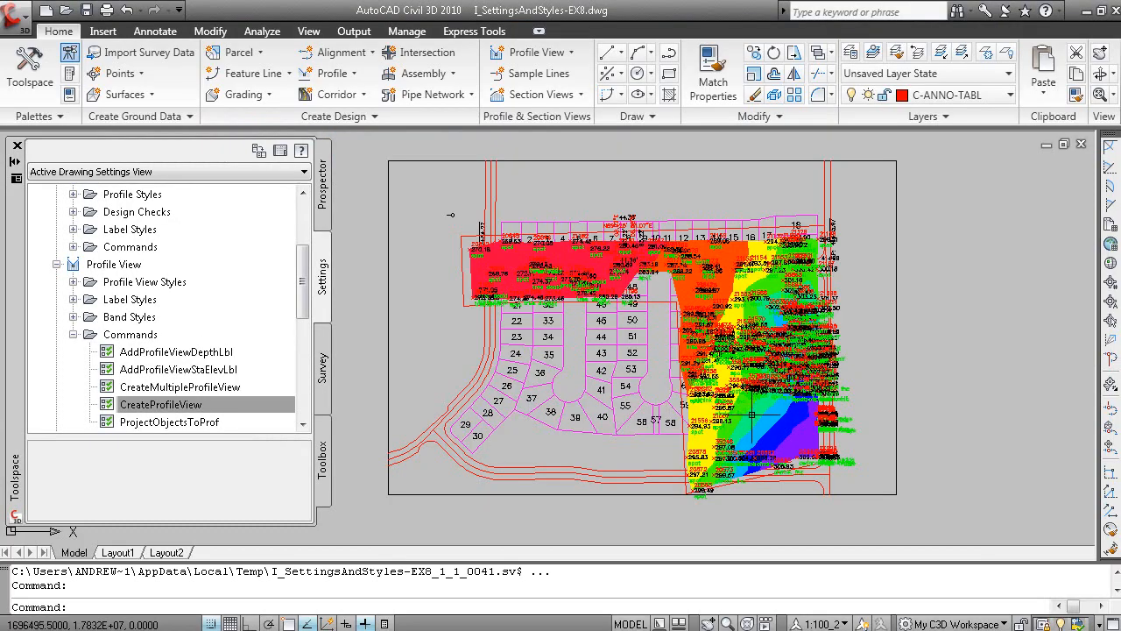
# Collapse the Profile View settings.
pyautogui.scroll(-3, 544, 303)
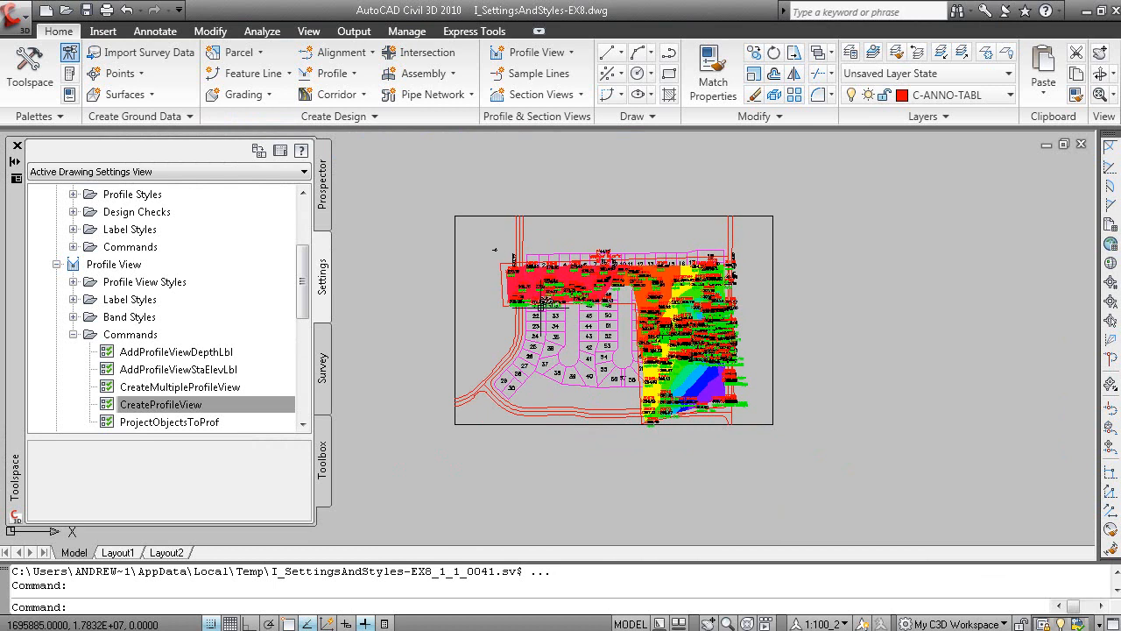
pyautogui.click(56, 264)
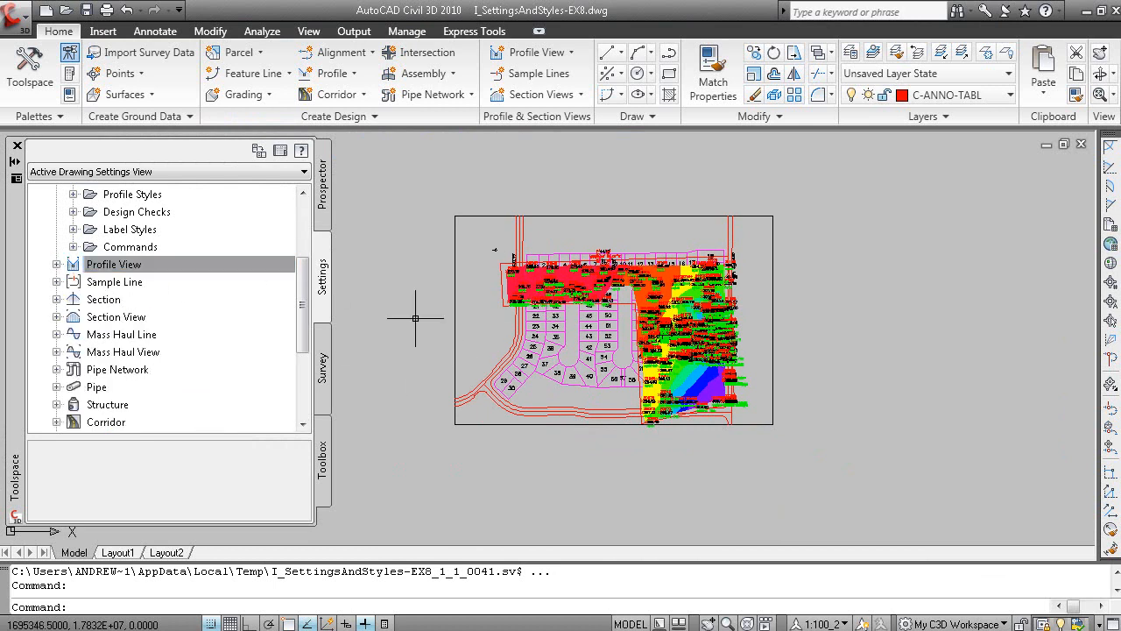
pyautogui.click(401, 201)
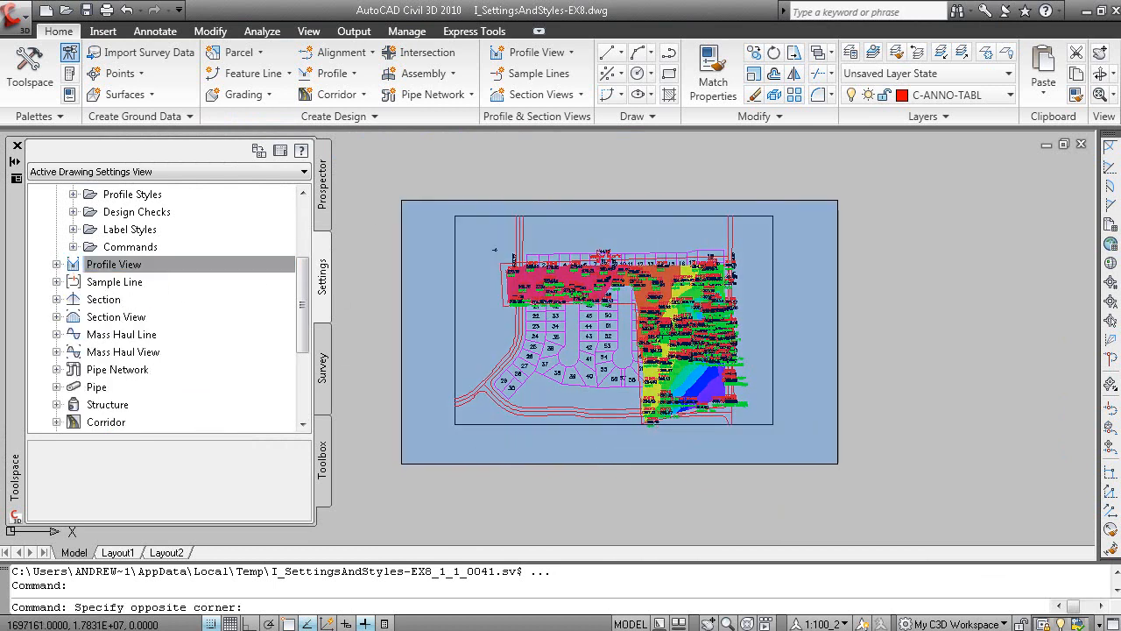
pyautogui.press('Escape')
pyautogui.press('Escape')
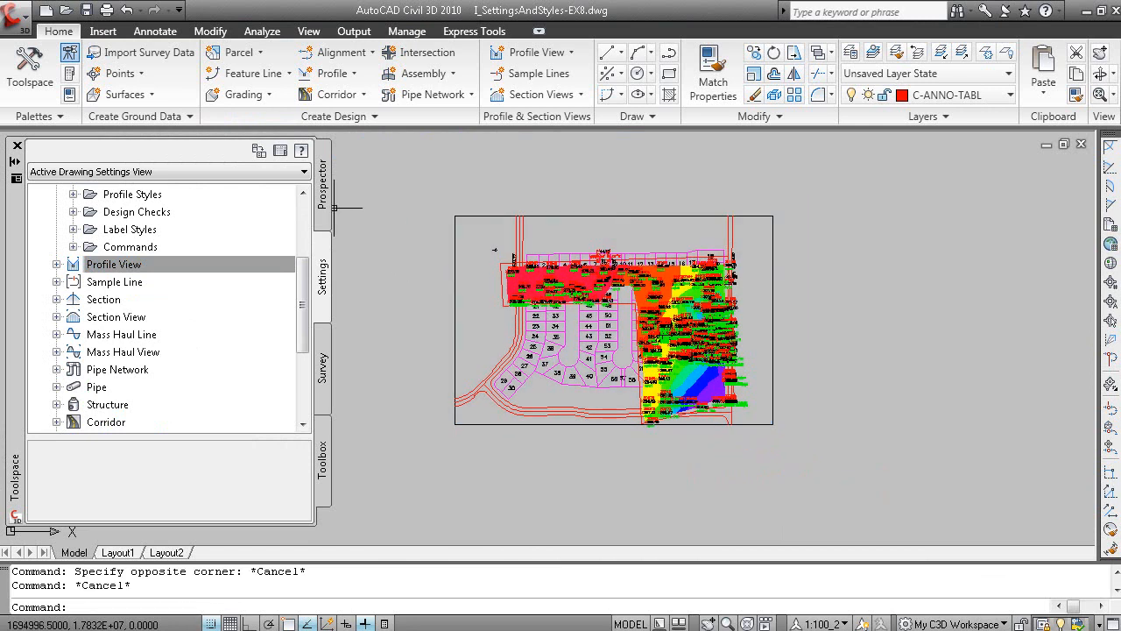
# Delete the EG surface from the drawing and confirm the deletion.
pyautogui.click(323, 200)
pyautogui.rightClick(113, 281)
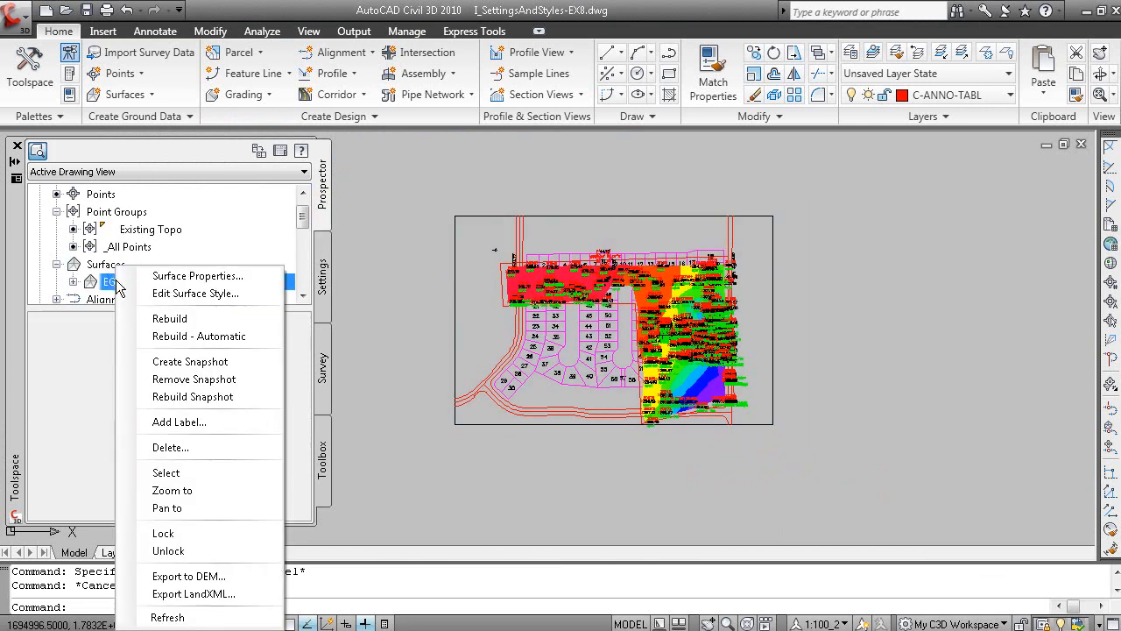
pyautogui.click(170, 448)
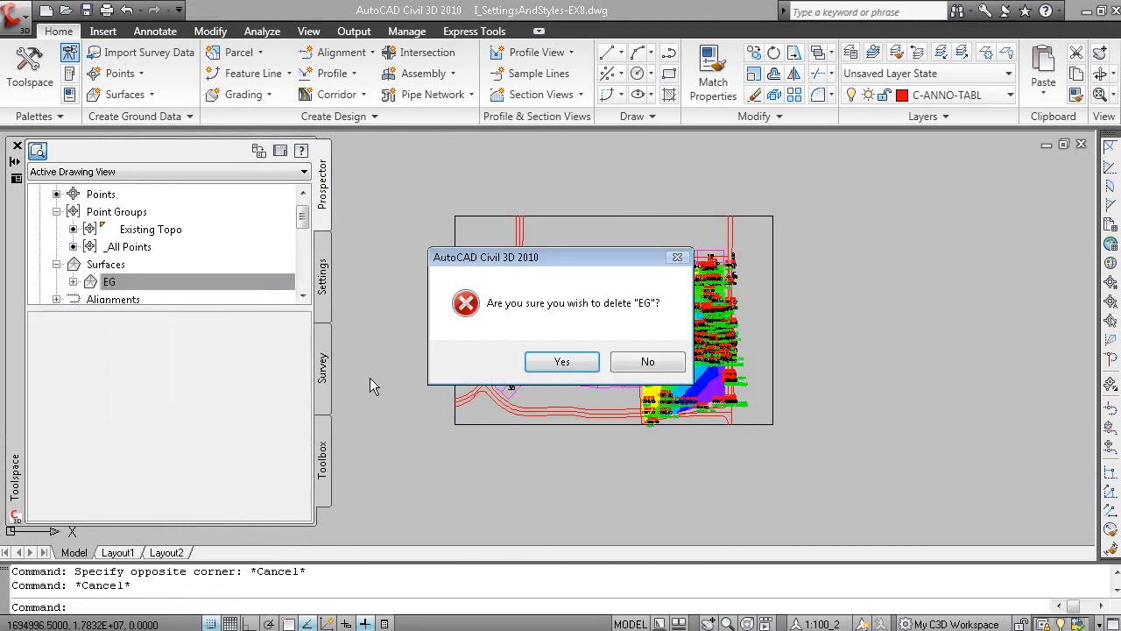
pyautogui.click(540, 359)
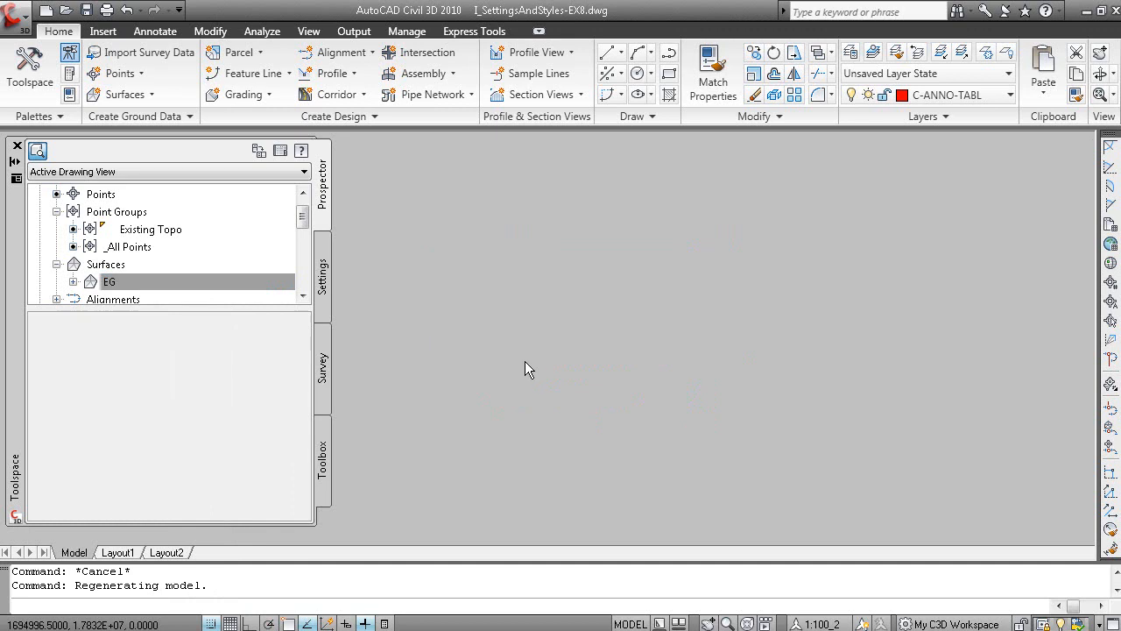
# Delete all points in the _All Points point group and confirm the deletion.
pyautogui.click(127, 247)
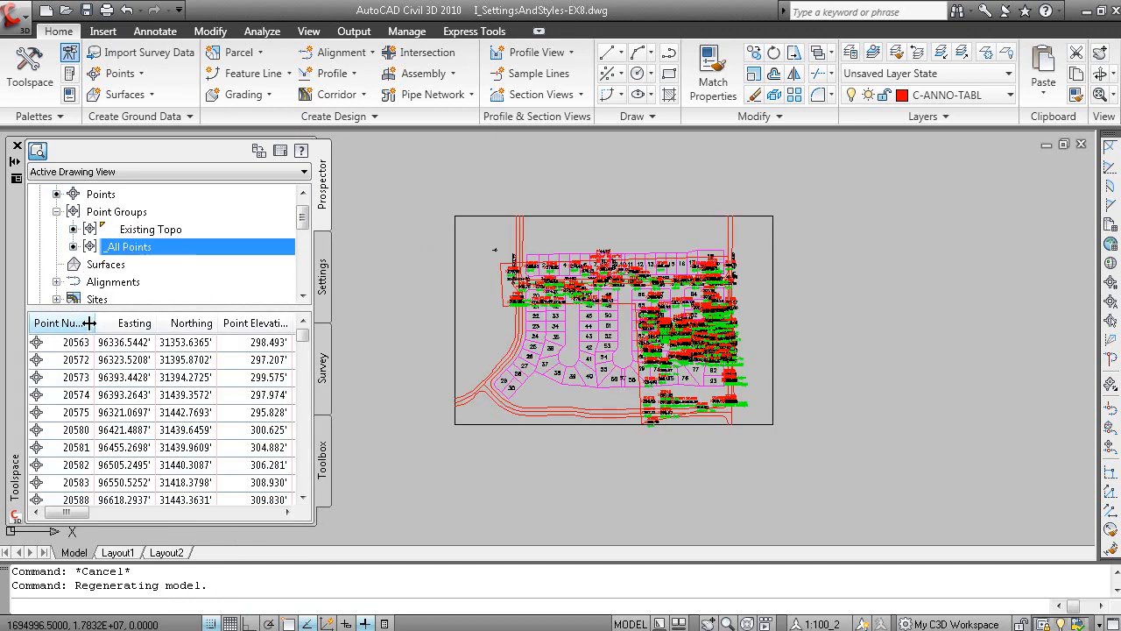
pyautogui.rightClick(159, 252)
pyautogui.click(229, 355)
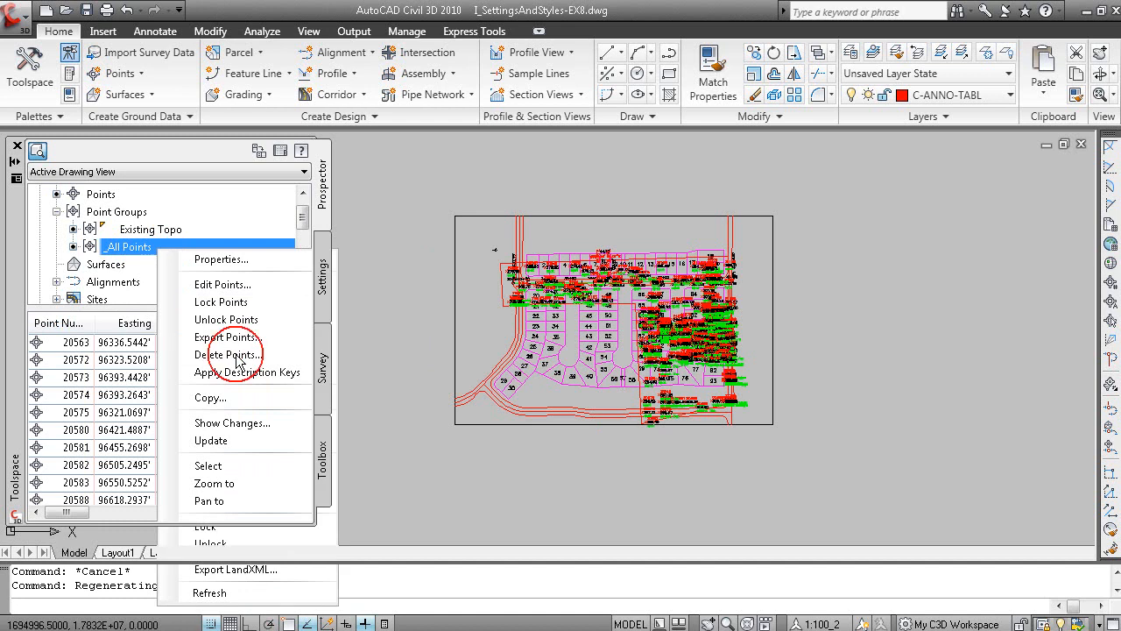
pyautogui.click(561, 366)
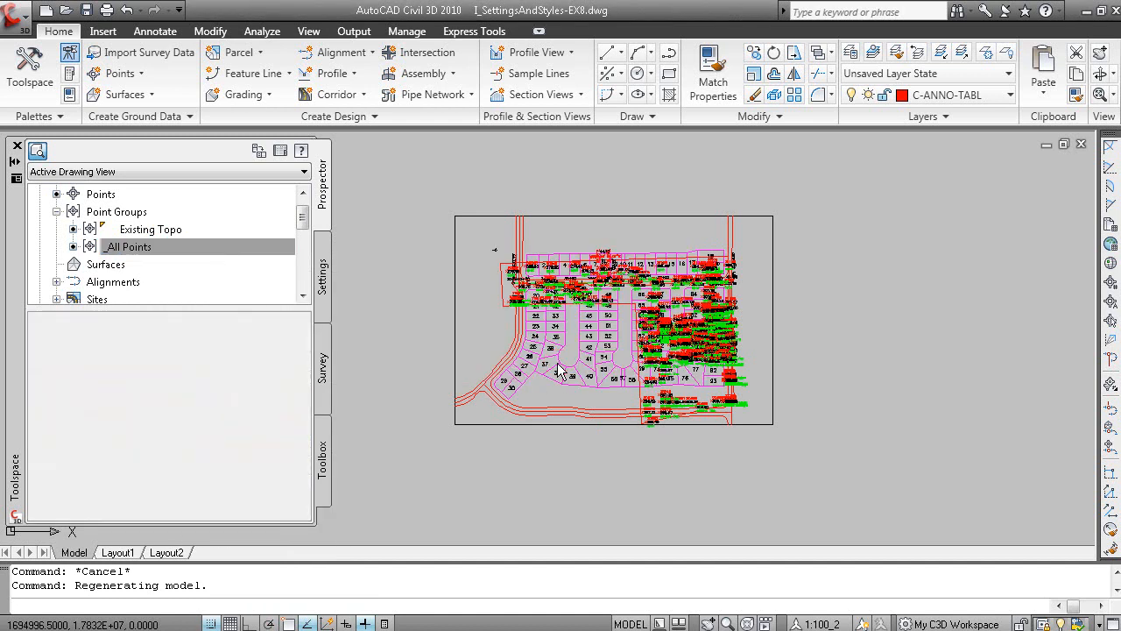
# Expand the drawing's sites and delete the Block Parcels site, confirming the deletion.
pyautogui.moveTo(205, 309); pyautogui.dragTo(191, 394)
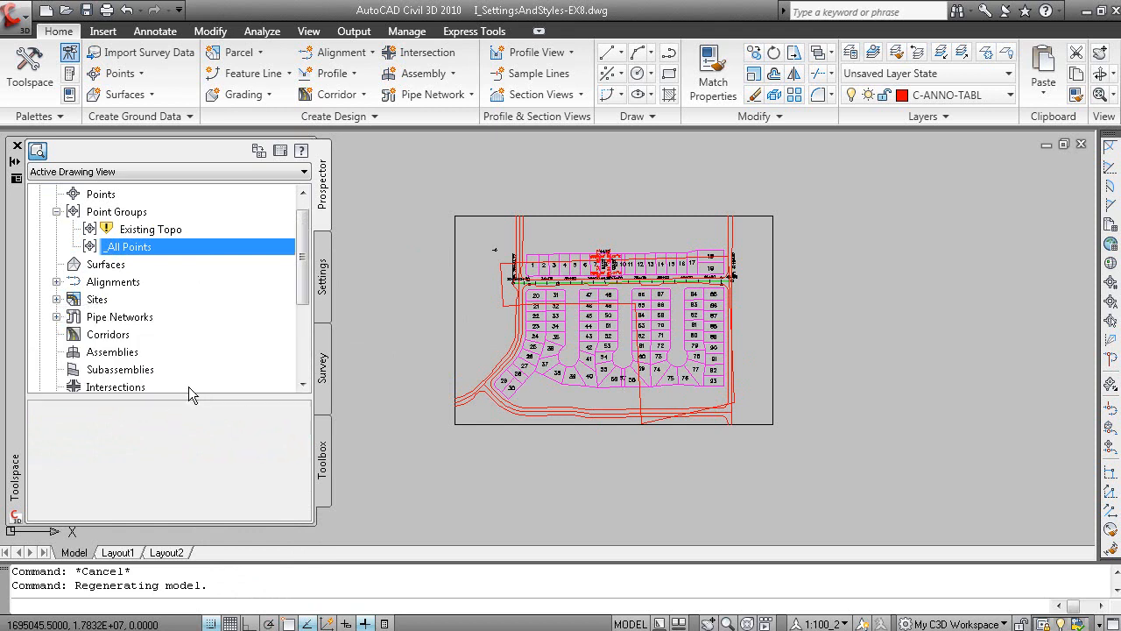
pyautogui.doubleClick(85, 300)
pyautogui.click(132, 336)
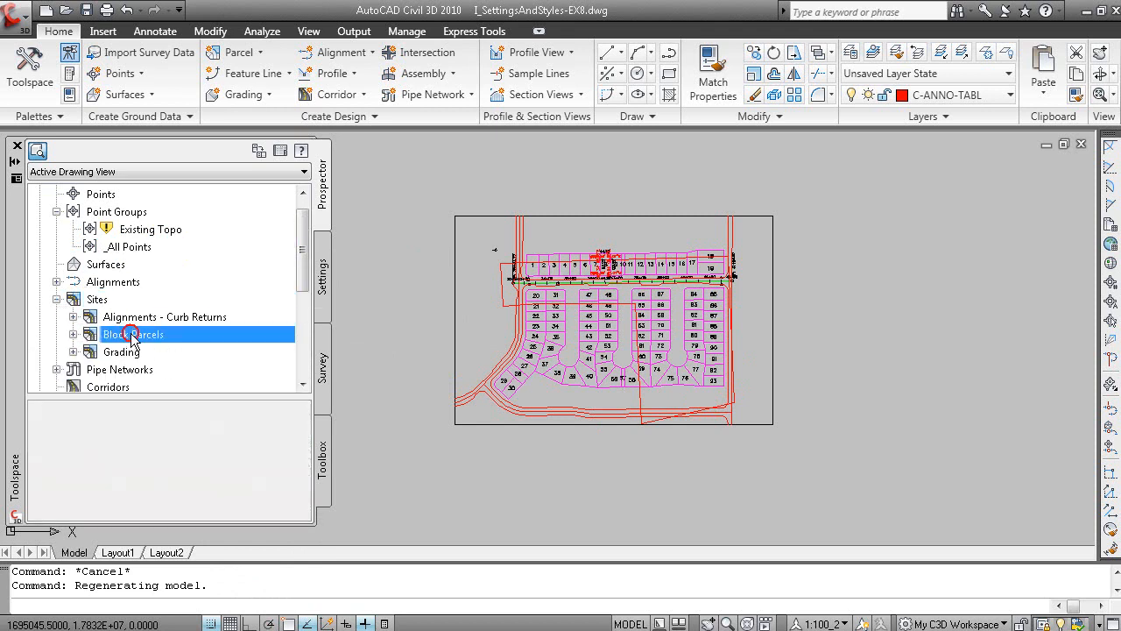
pyautogui.rightClick(153, 334)
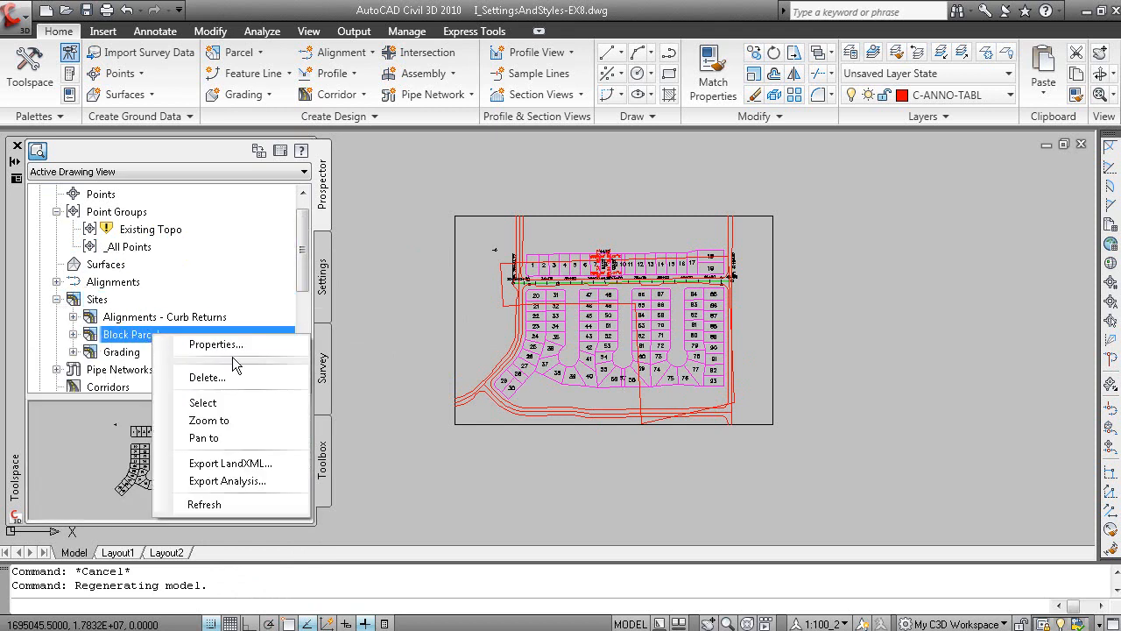
pyautogui.click(207, 377)
pyautogui.click(578, 365)
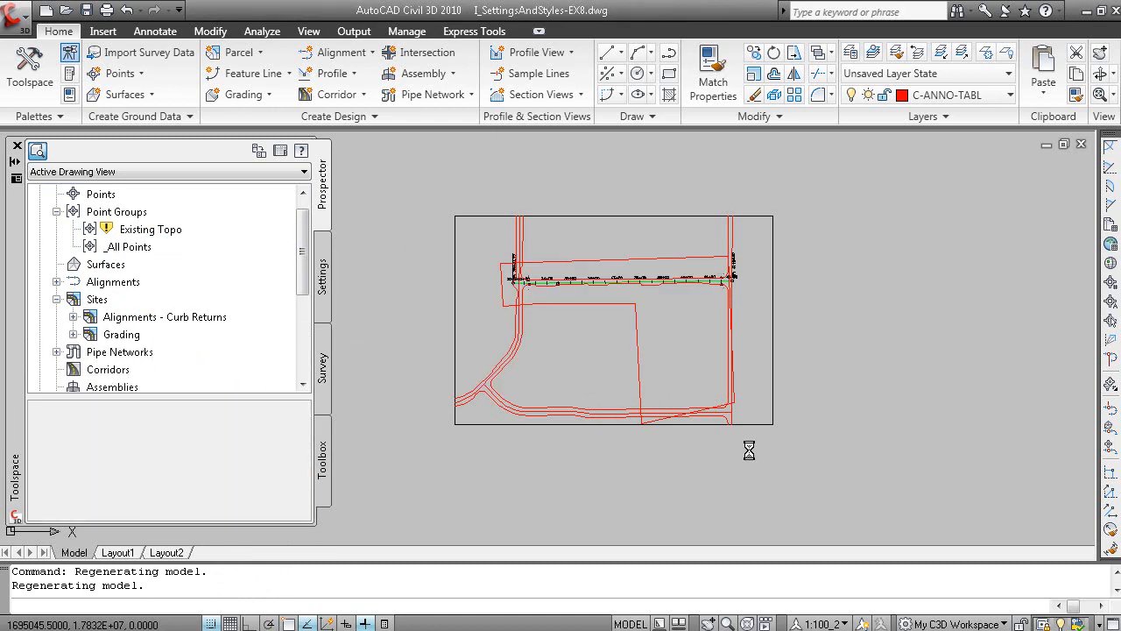
# Erase all remaining objects in model space, enclosing the whole plan in one window selection.
pyautogui.click(412, 189)
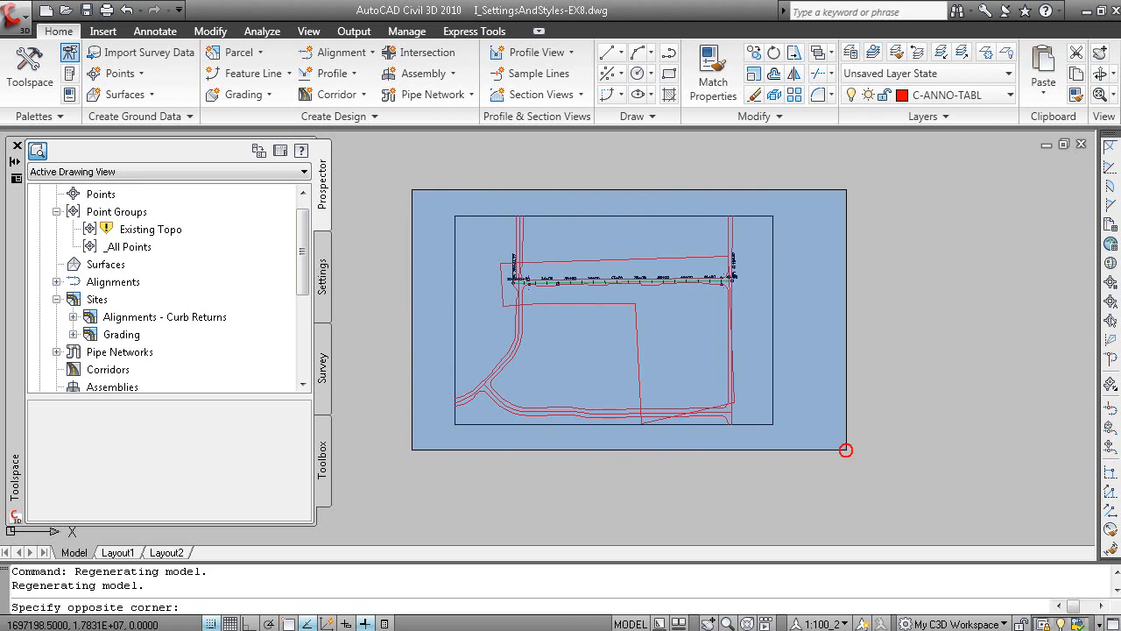
pyautogui.click(851, 451)
pyautogui.write('e')
pyautogui.press('Return')
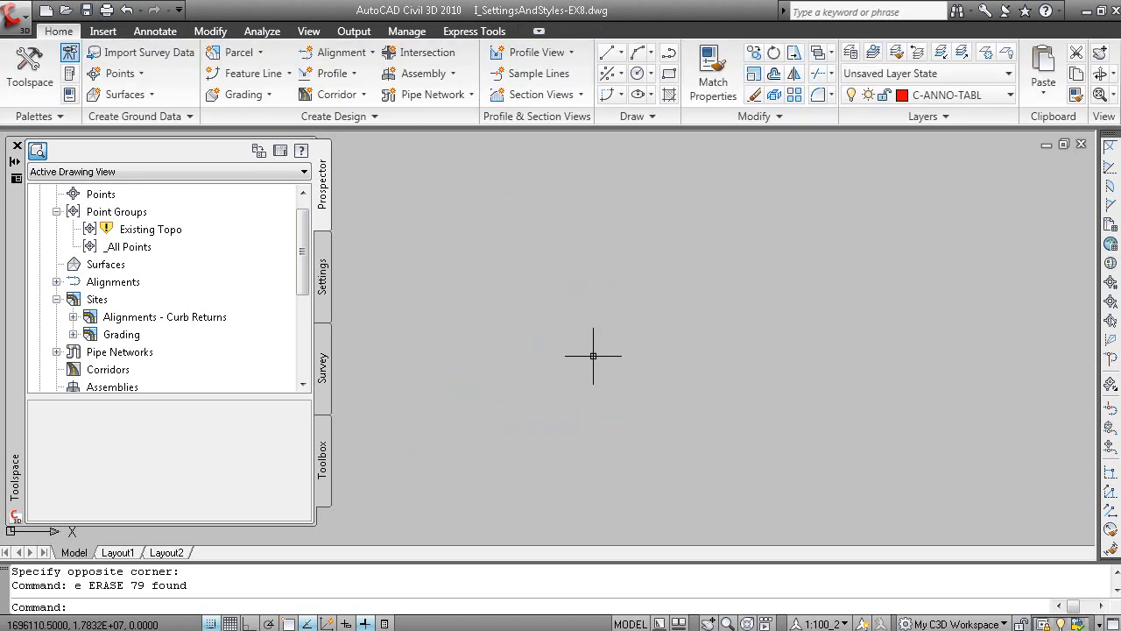
# Audit the drawing with error fixing enabled and open the text window to review the audit report.
pyautogui.write('audit')
pyautogui.press('Return')
pyautogui.write('y')
pyautogui.press('Return')
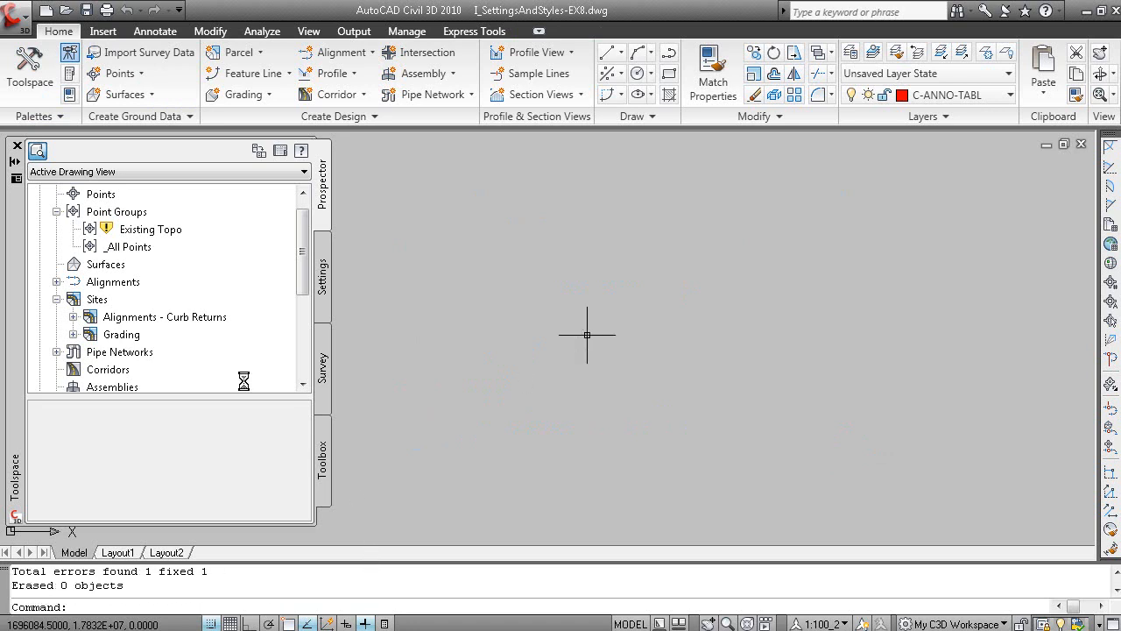
pyautogui.press('F2')
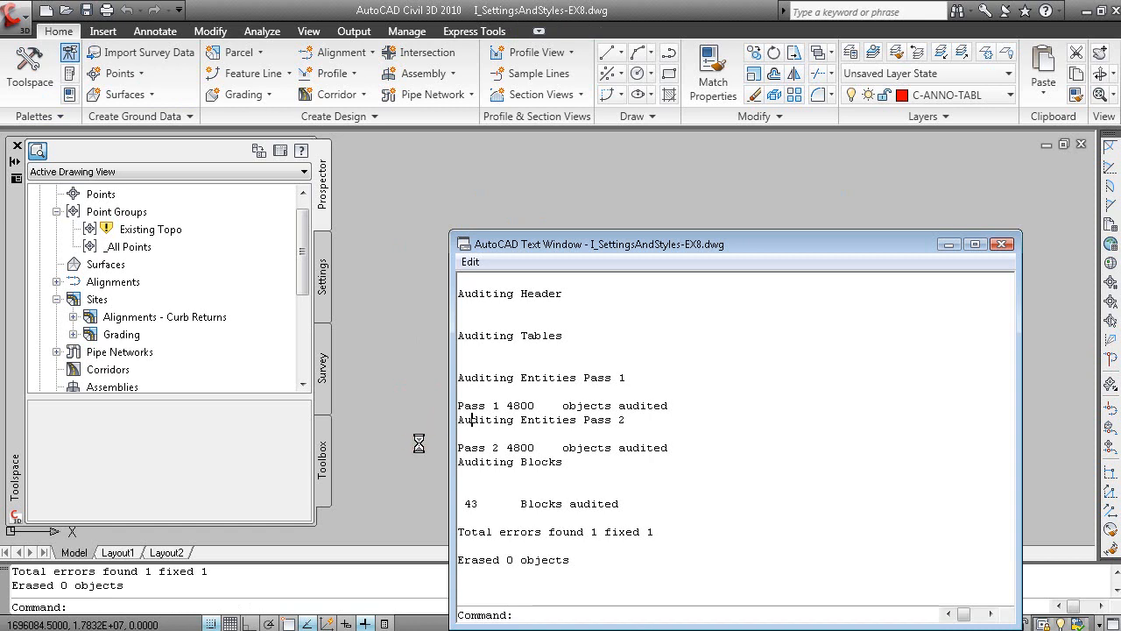
# Close the audit text window and examine the purgeable blocks, dimension styles and layers in the Purge listing without purging.
pyautogui.press('F2')
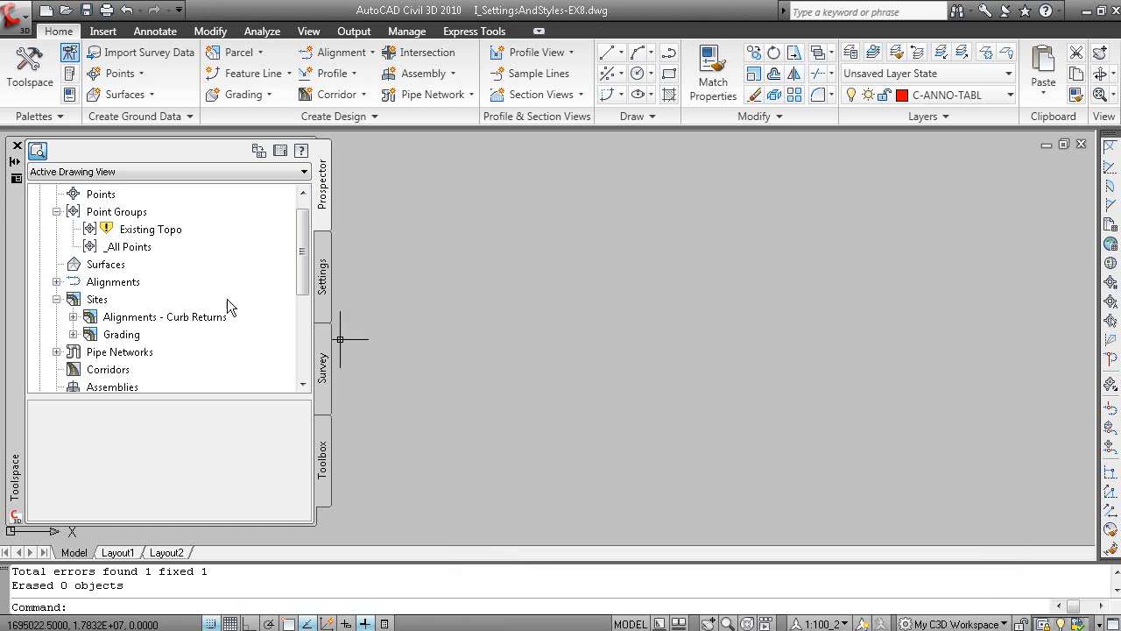
pyautogui.write('purge')
pyautogui.press('Return')
pyautogui.click(444, 210)
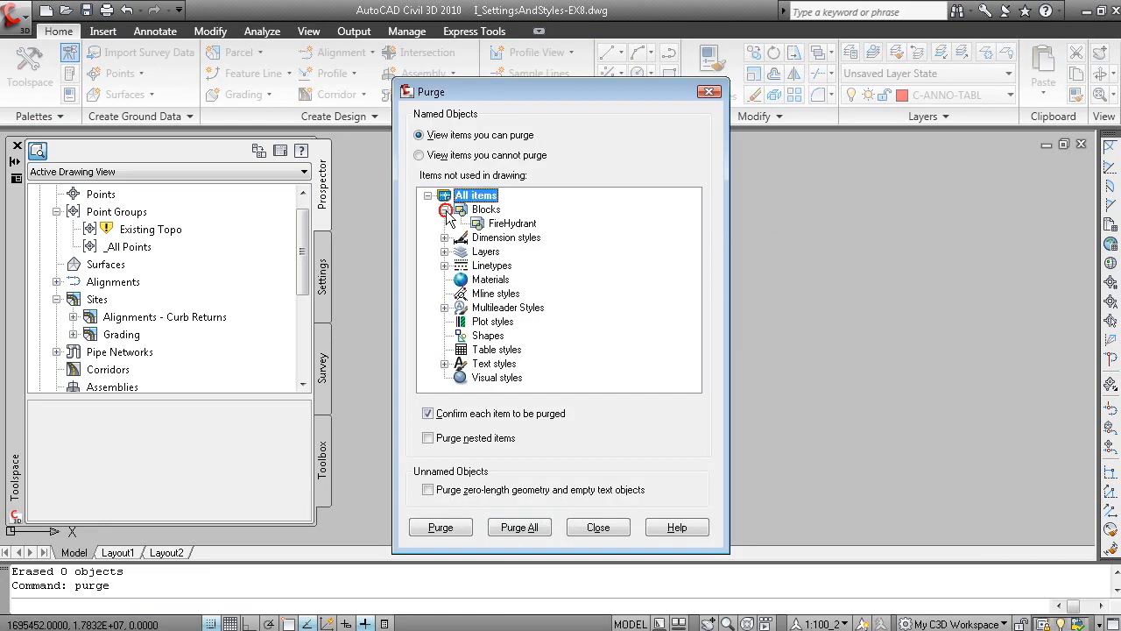
pyautogui.click(444, 209)
pyautogui.click(445, 223)
pyautogui.click(445, 224)
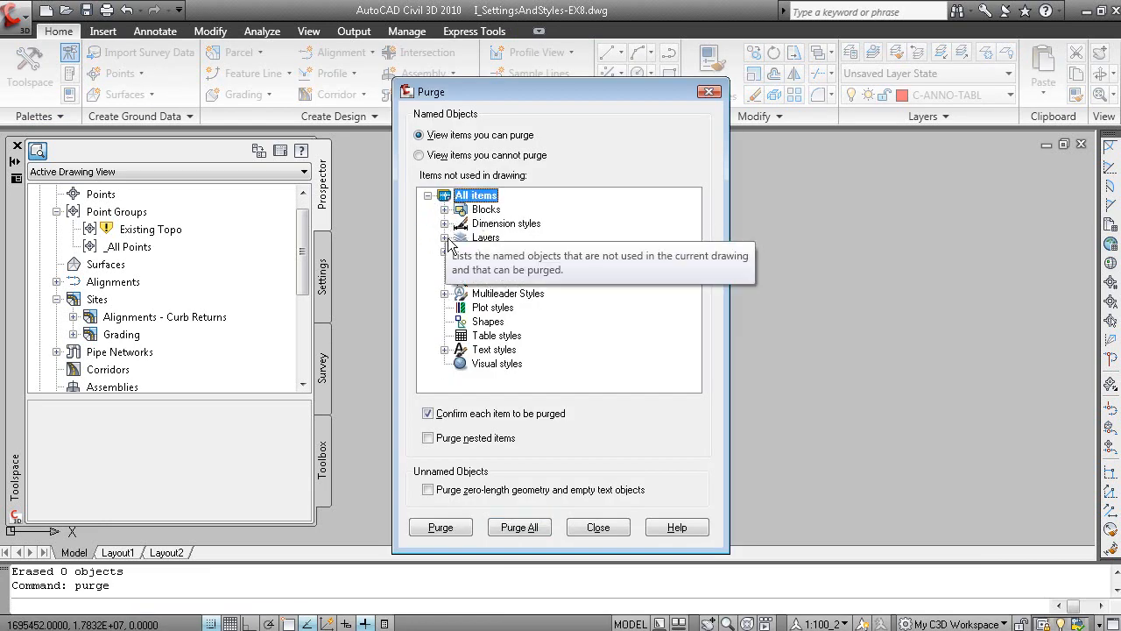
pyautogui.click(444, 238)
pyautogui.click(598, 529)
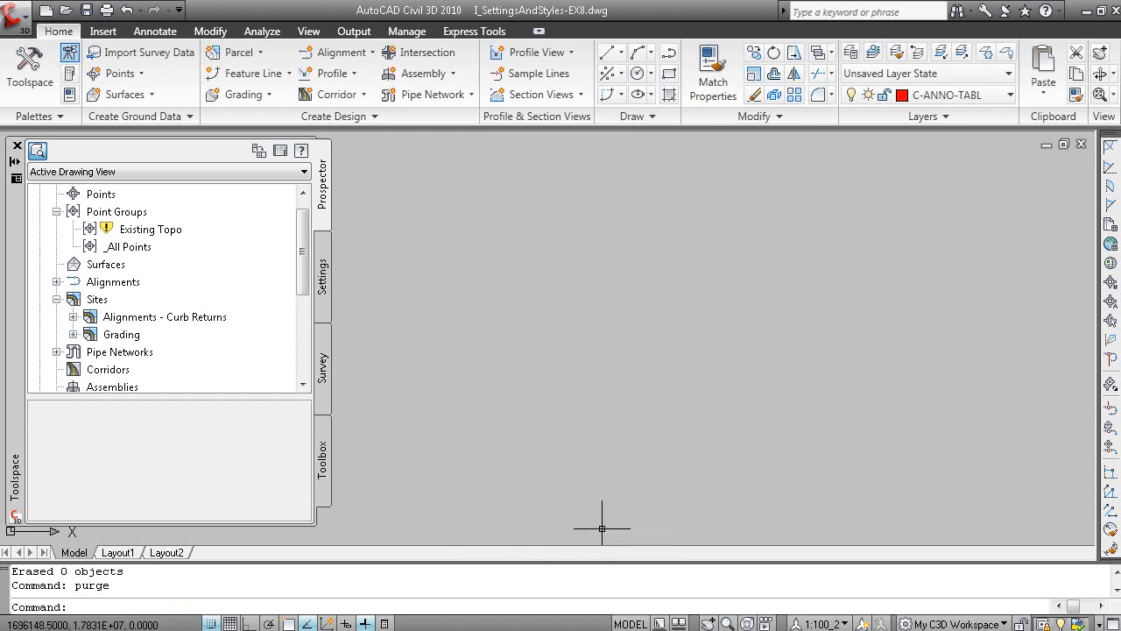
pyautogui.click(15, 14)
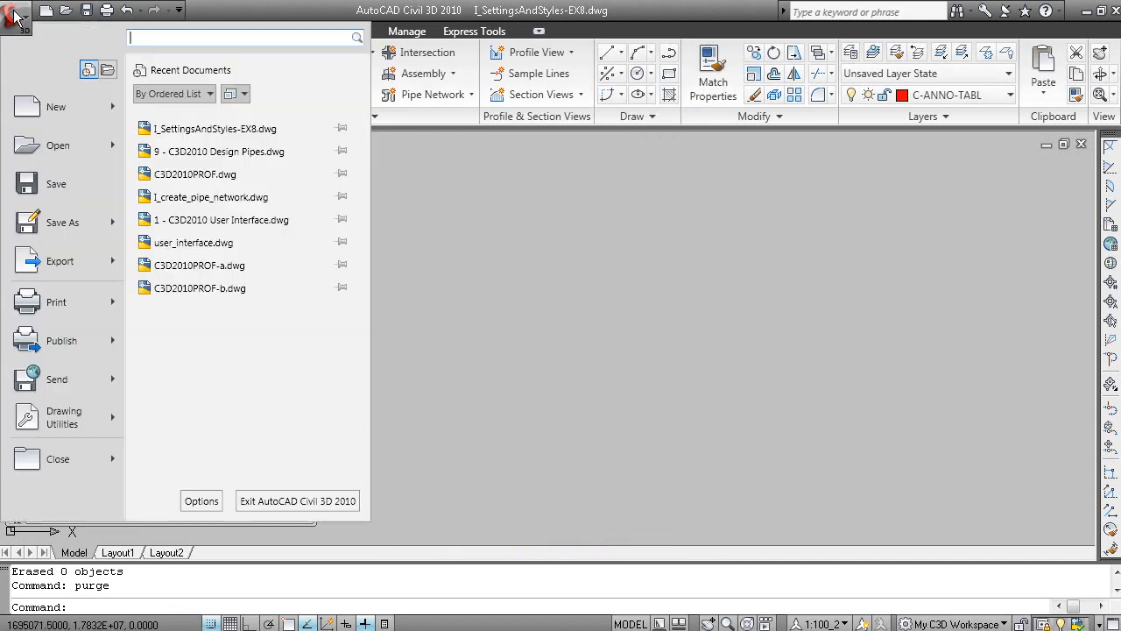
pyautogui.click(70, 220)
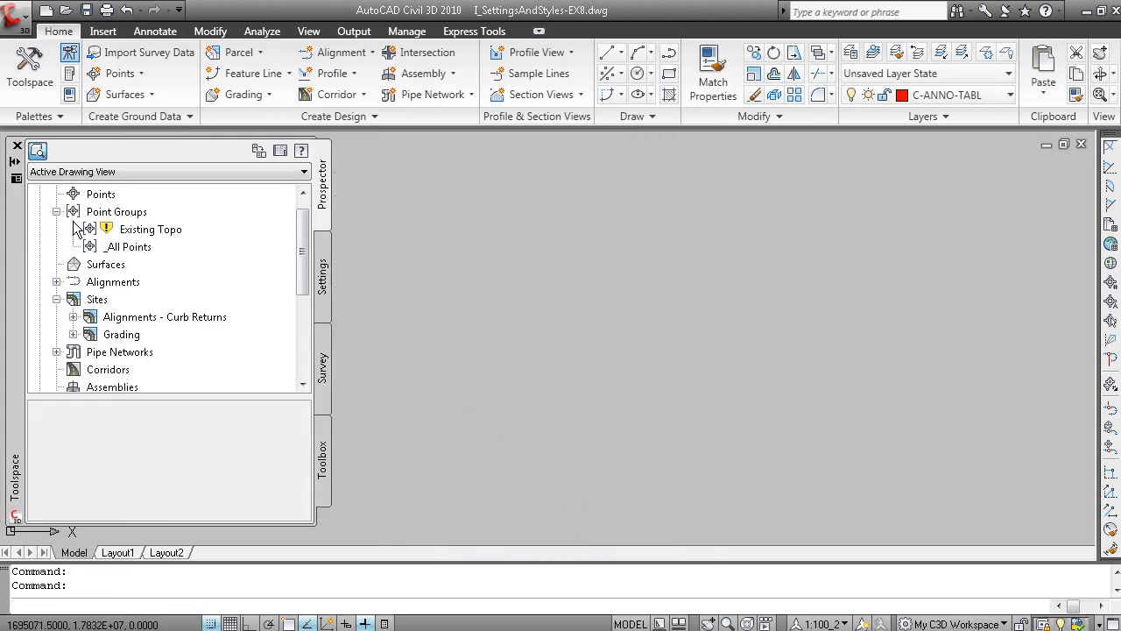
pyautogui.click(584, 539)
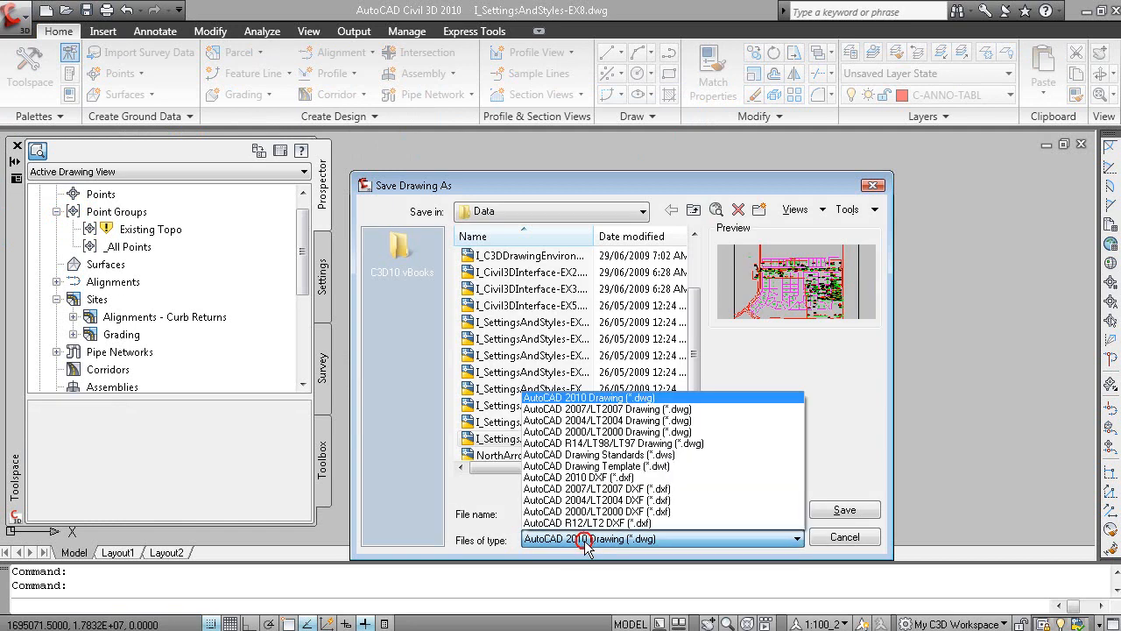
pyautogui.click(641, 466)
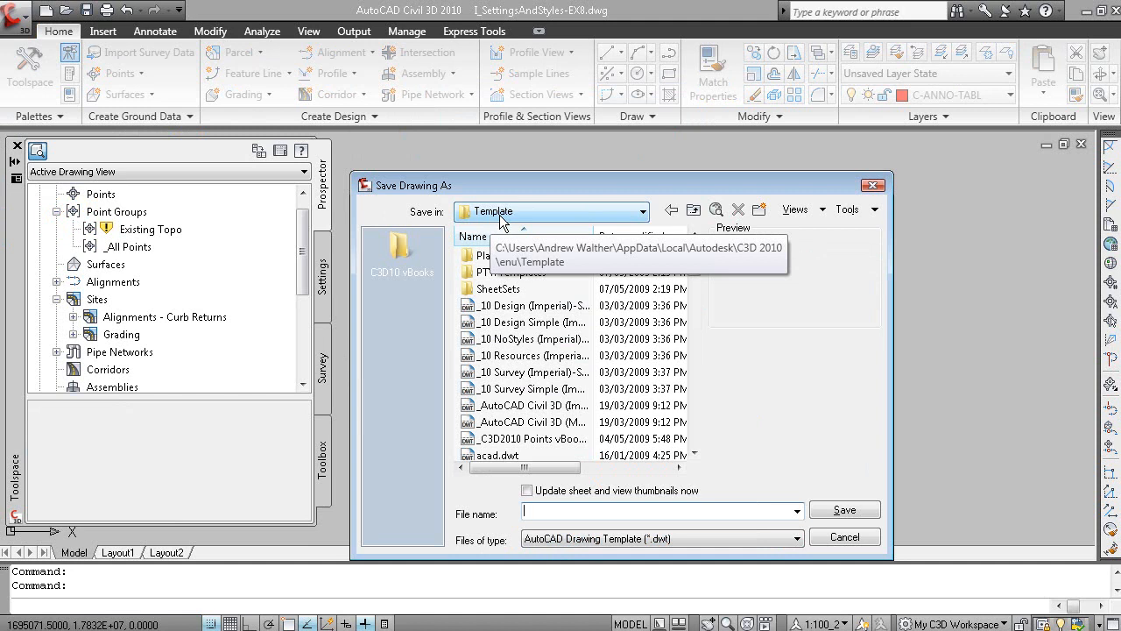
pyautogui.click(844, 536)
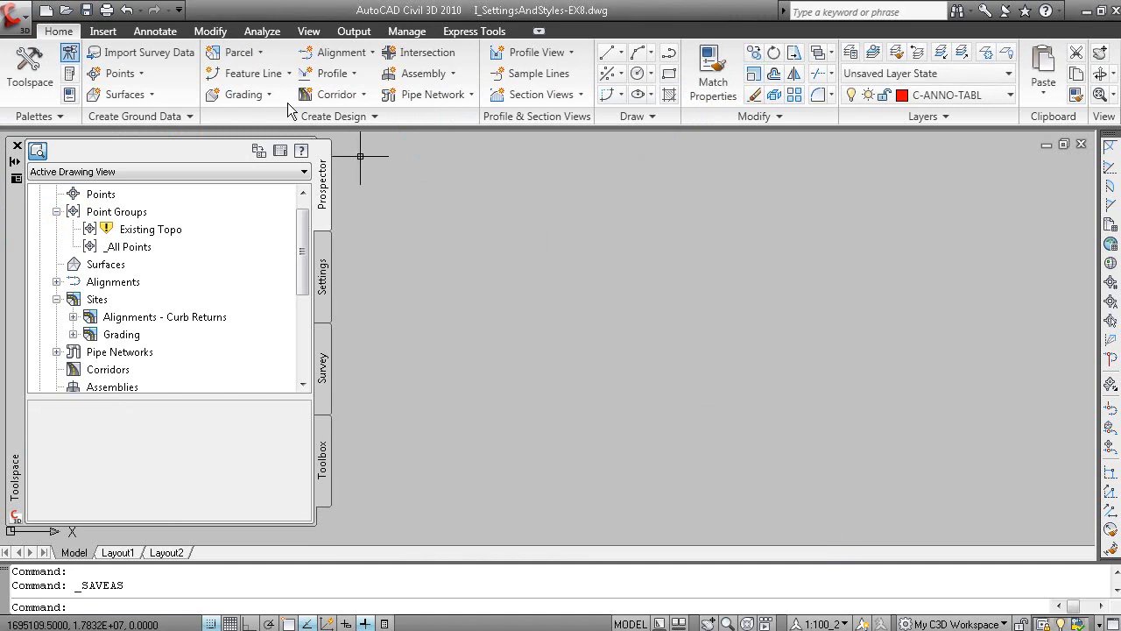
# Try to save a copy of the drawing as the AutoCAD drawing template I_SettingsAndStyles-EX8.dwt in the Template folder.
pyautogui.click(14, 16)
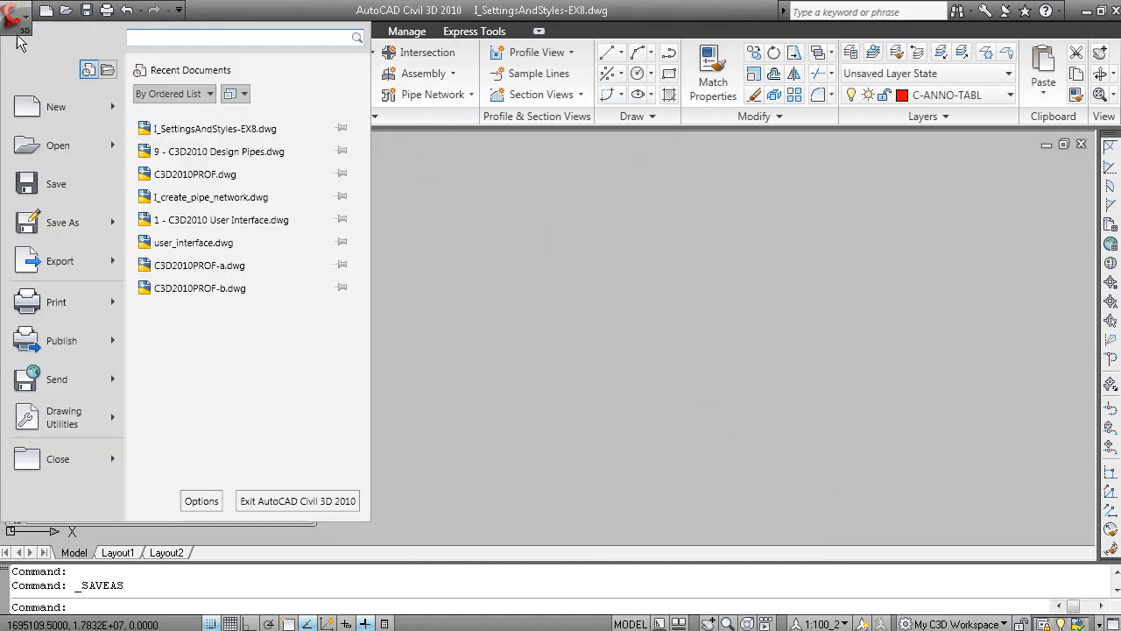
pyautogui.click(114, 228)
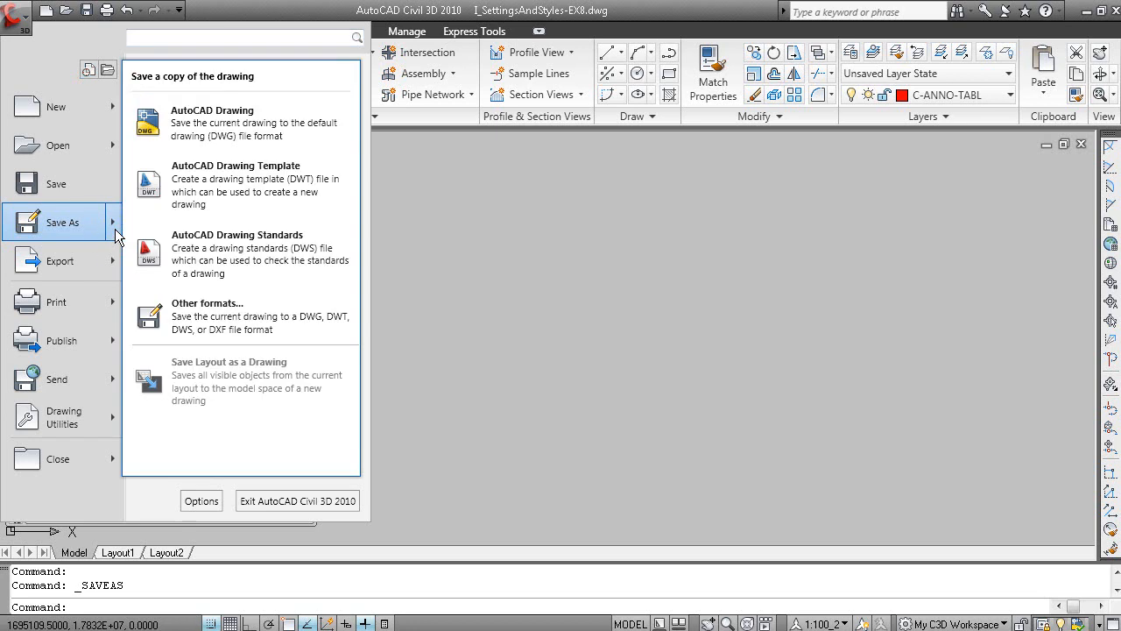
pyautogui.click(246, 182)
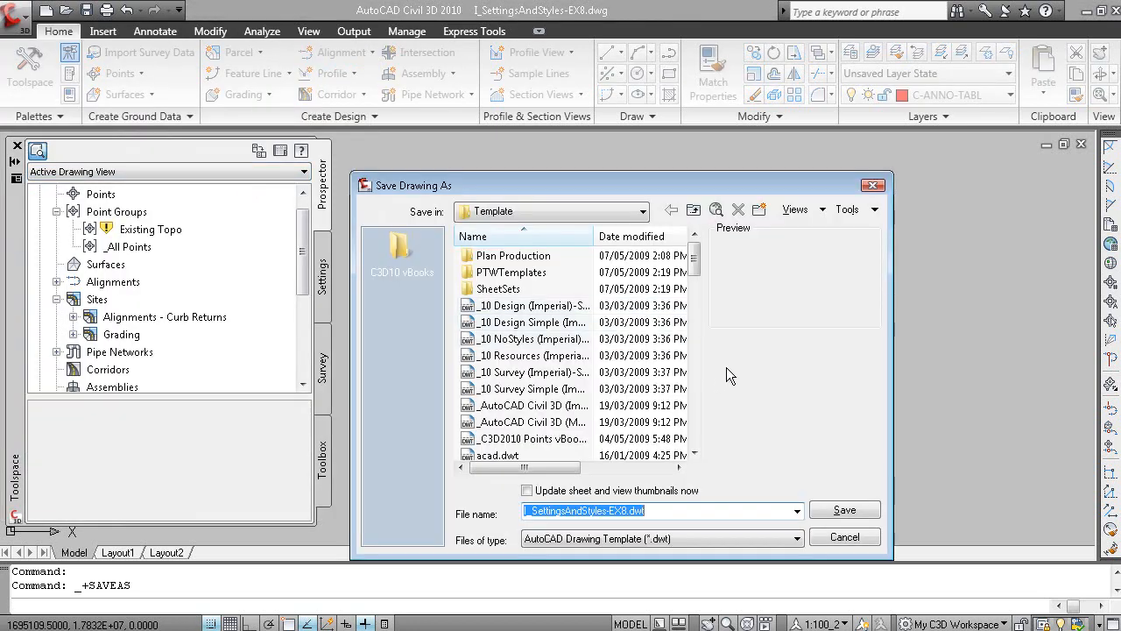
pyautogui.press('Return')
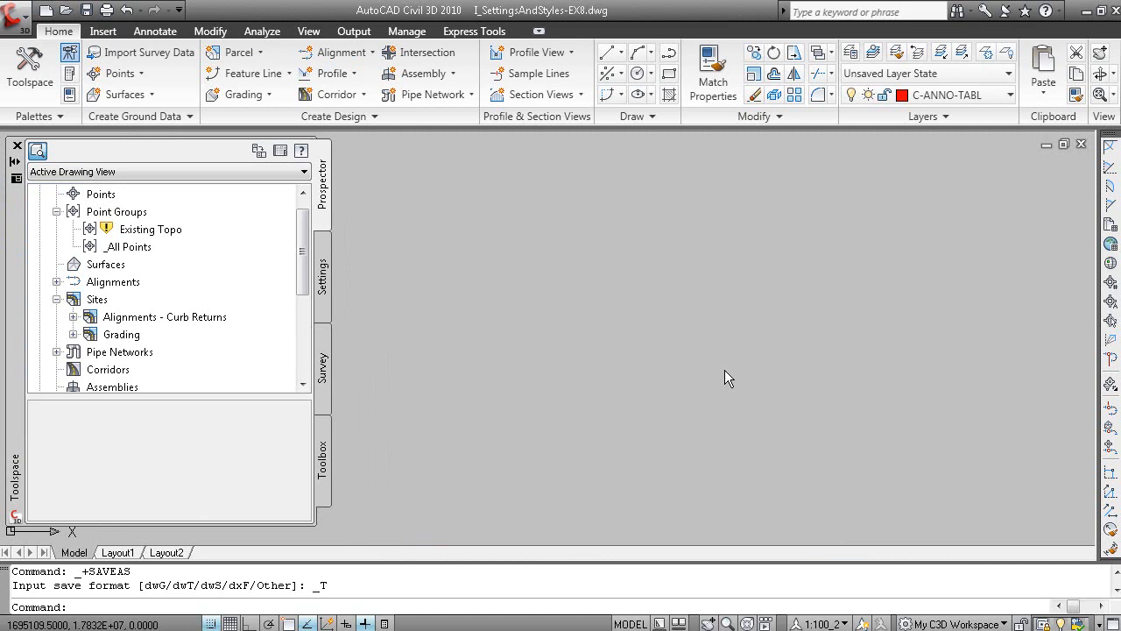
# Switch to the PowerPoint slide show and advance past the EX8 – Create a Custom Drawing Template slide.
pyautogui.hotkey('alt', 'Tab')
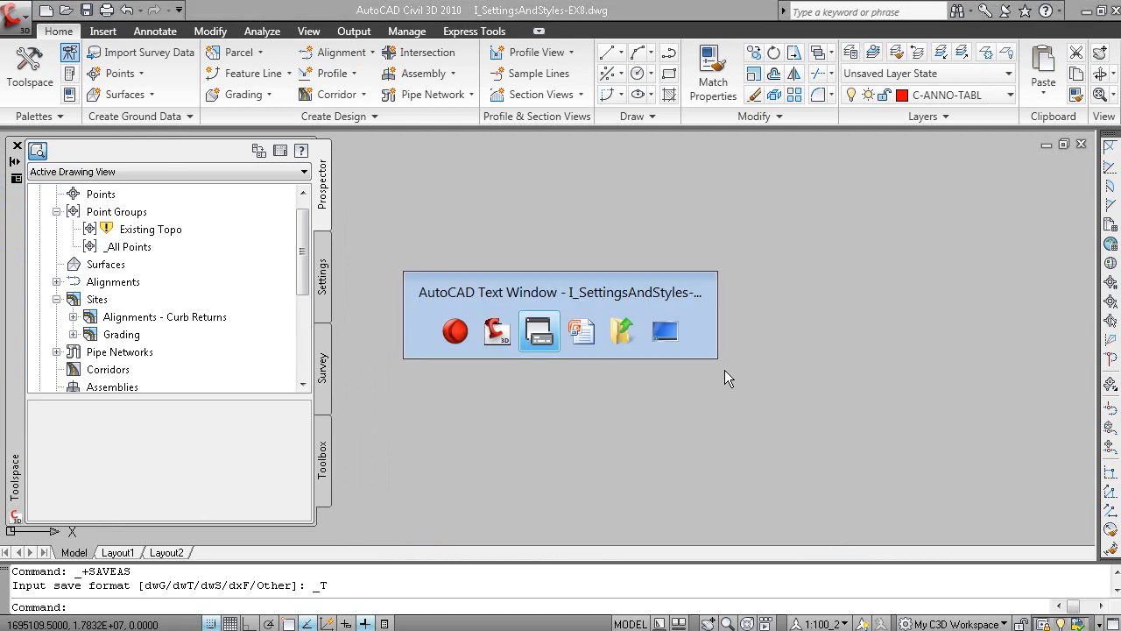
pyautogui.hotkey('alt', 'Tab')
pyautogui.hotkey('alt', 'Tab')
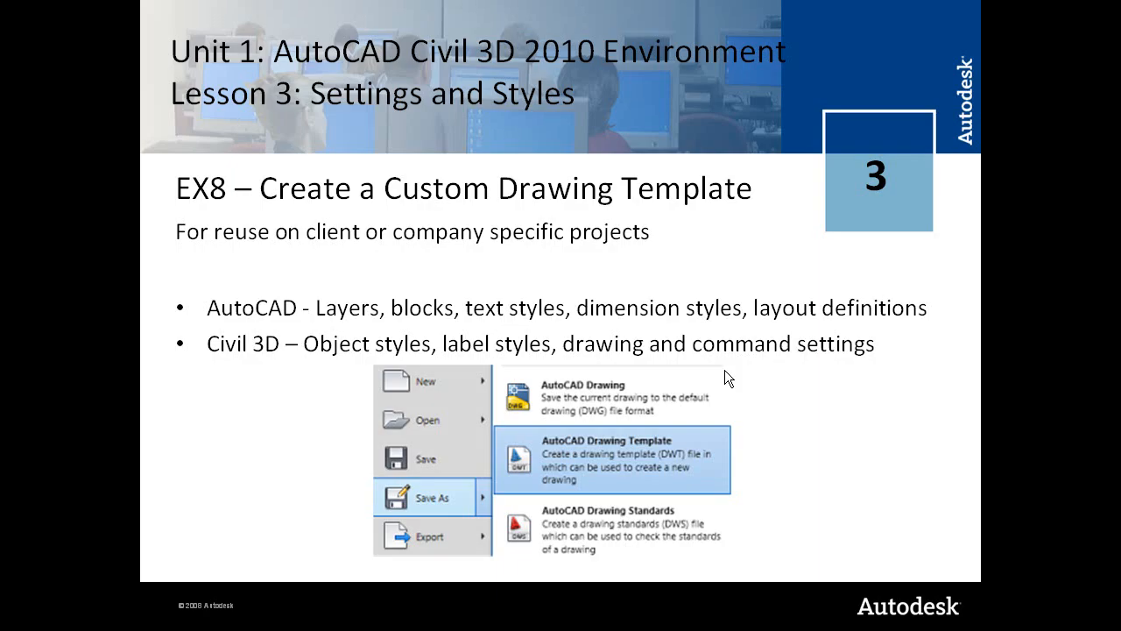
pyautogui.click(724, 370)
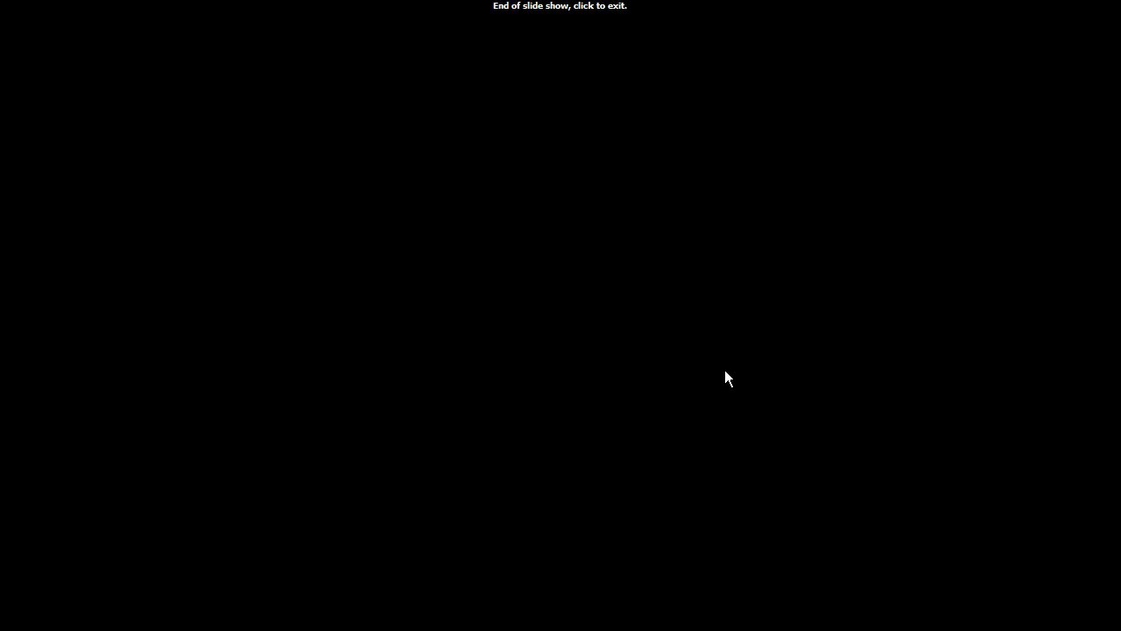